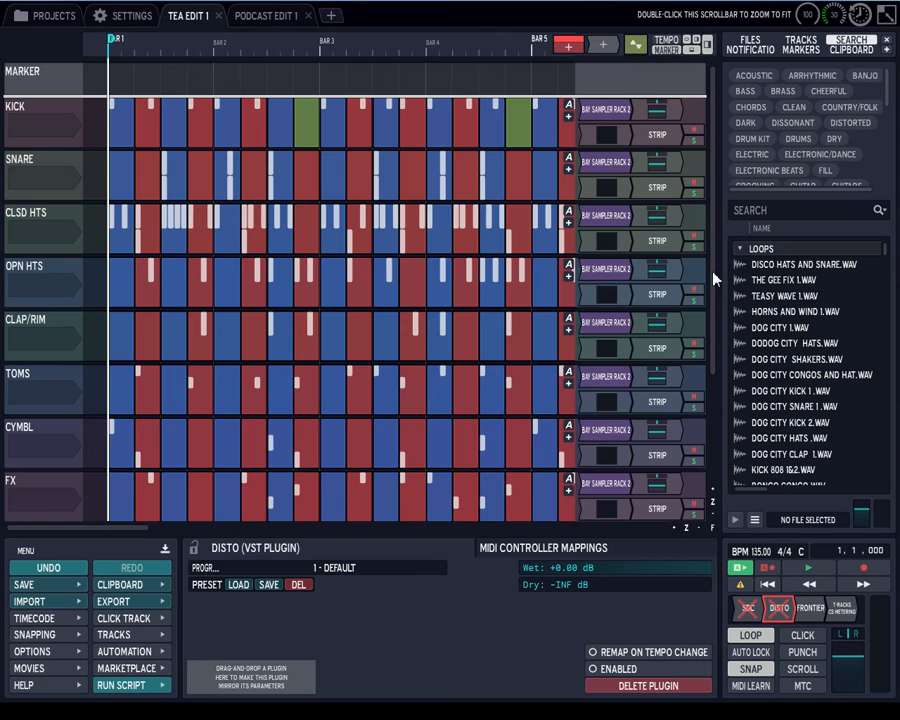
- Expand the Kick track at its first step clip and show the Bass Drum 4 channel's note settings and C6 on the keyboard
scroll(716, 279, "down", 3)
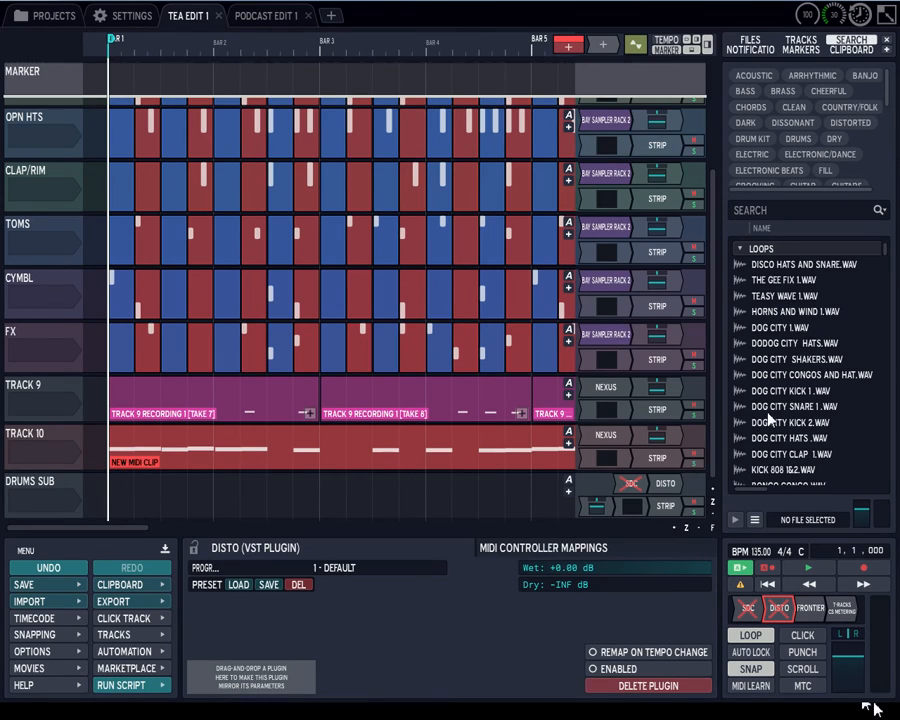
scroll(712, 400, "up", 3)
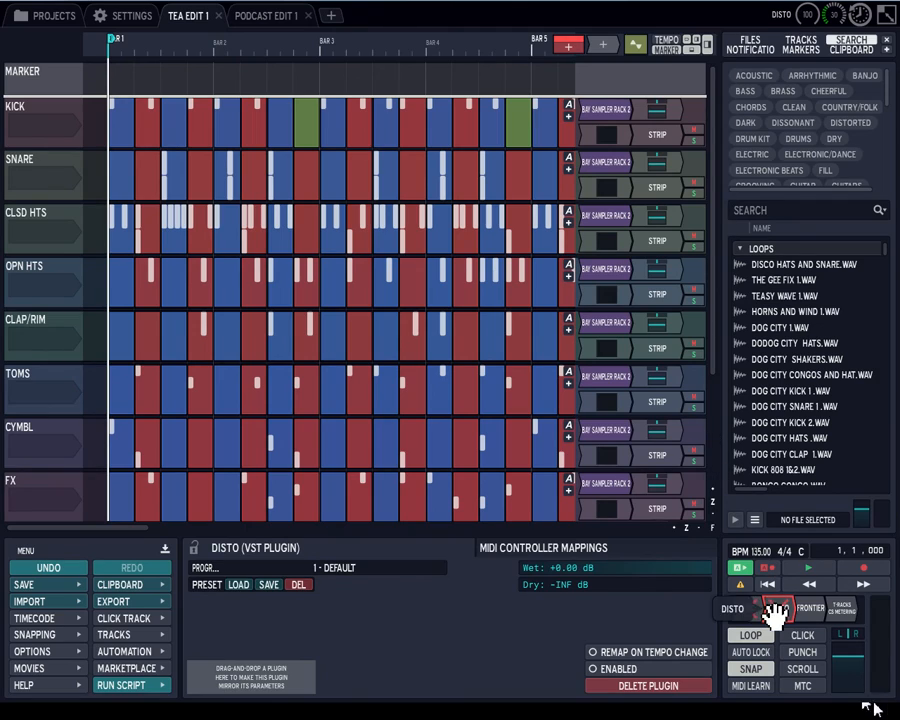
scroll(712, 400, "down", 3)
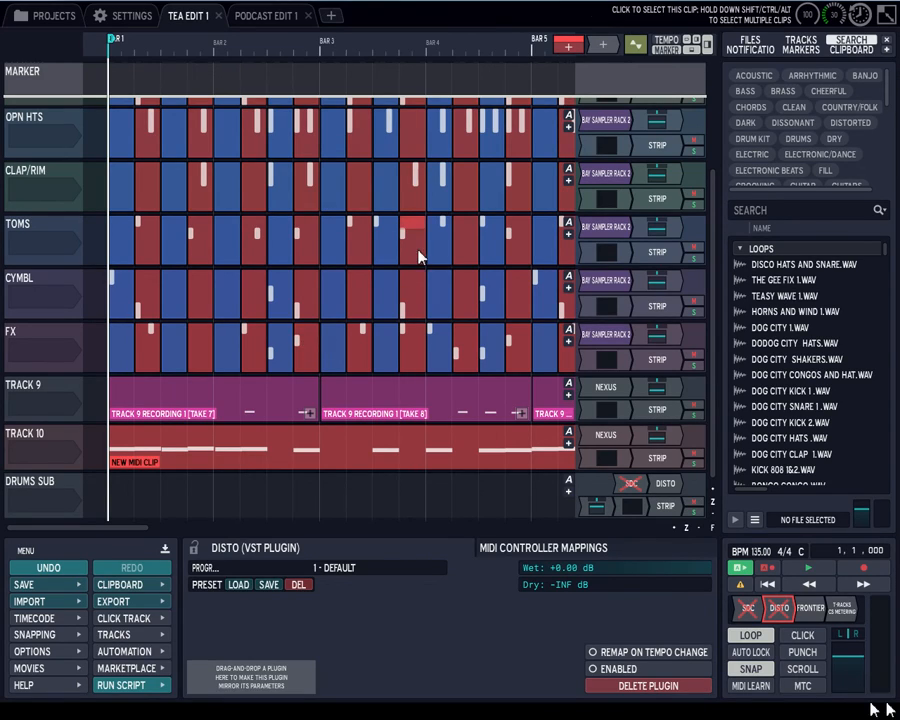
left_click_drag(715, 310, 716, 136)
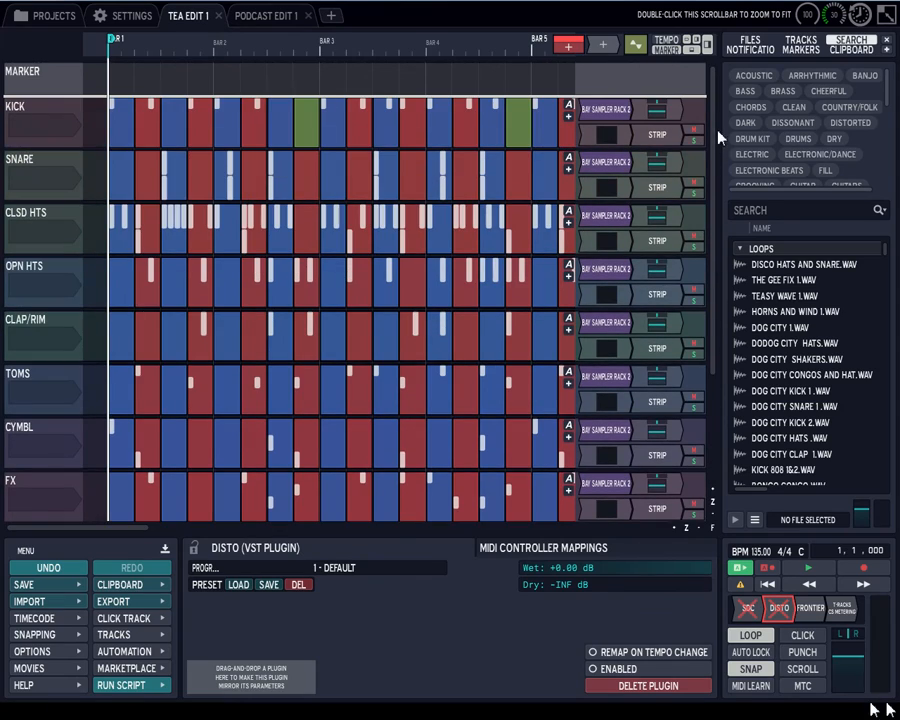
scroll(137, 130, "up", 3)
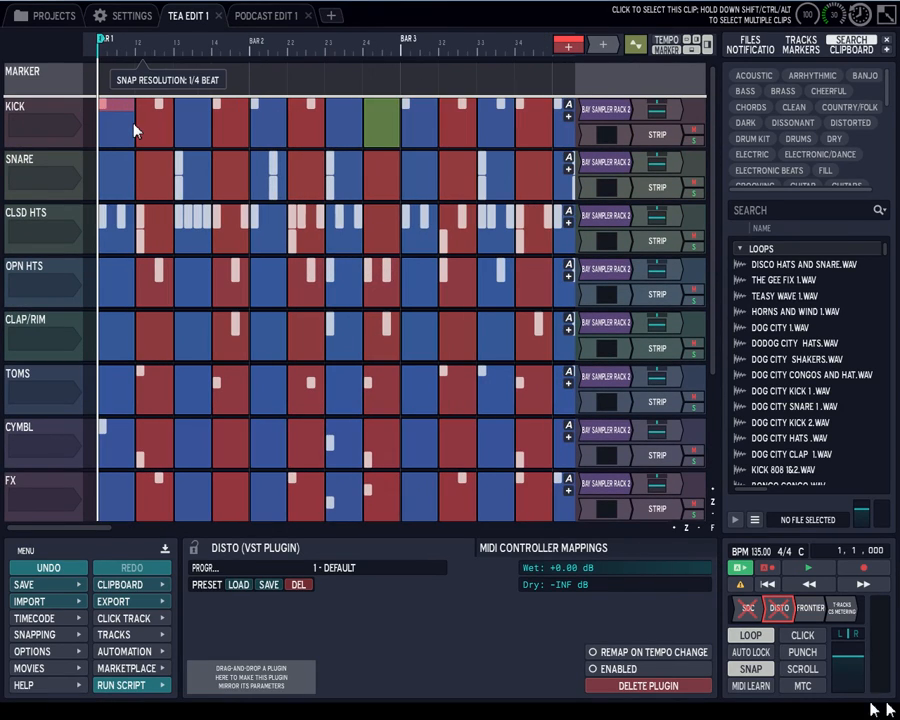
double_click(124, 114)
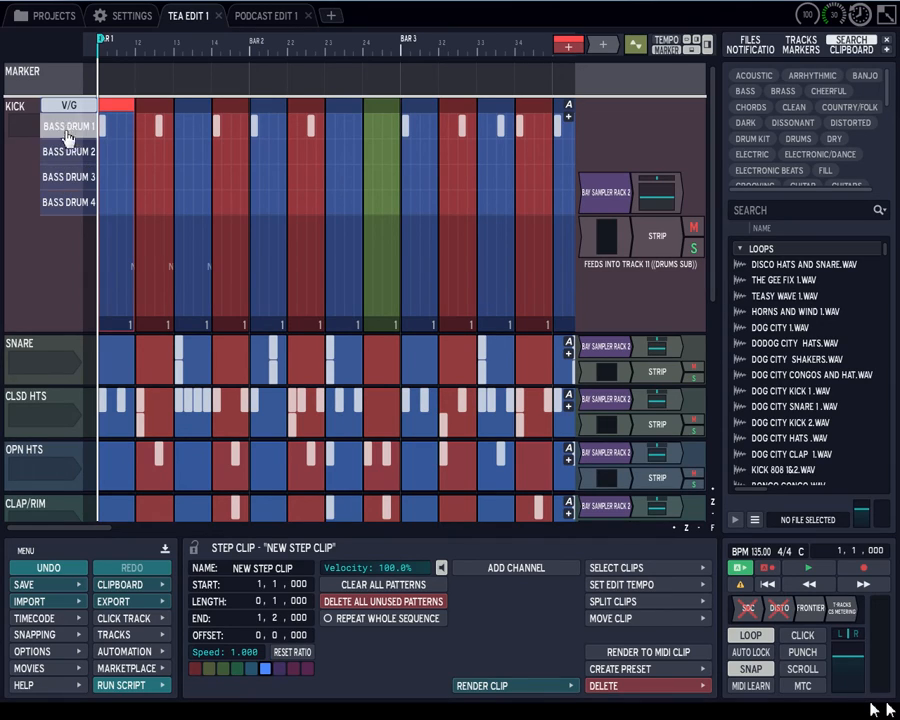
left_click(64, 201)
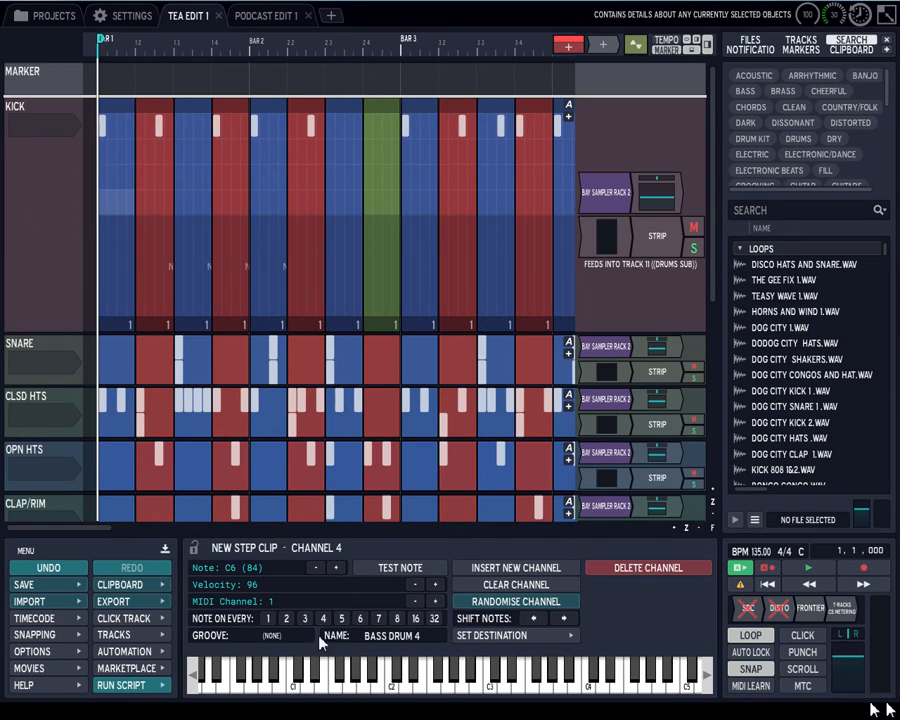
left_click(197, 682)
mouse_move(197, 682)
left_mouse_down()
mouse_move(666, 688)
mouse_move(460, 690)
mouse_move(440, 676)
left_mouse_up()
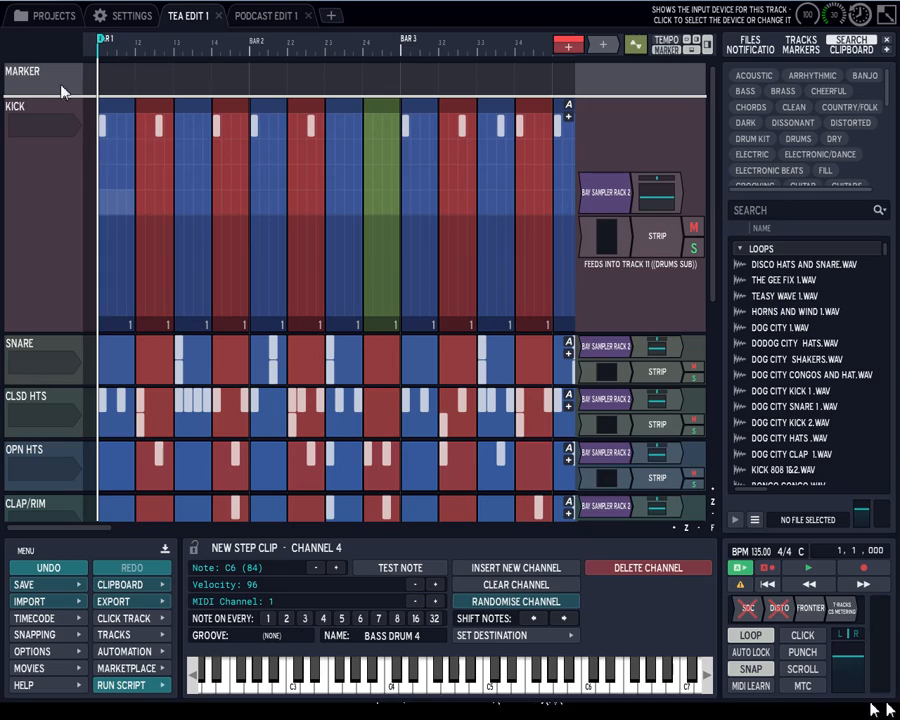
- Expand the Snare track at its first step clip to view its two channels, and collapse it again
mouse_move(117, 125)
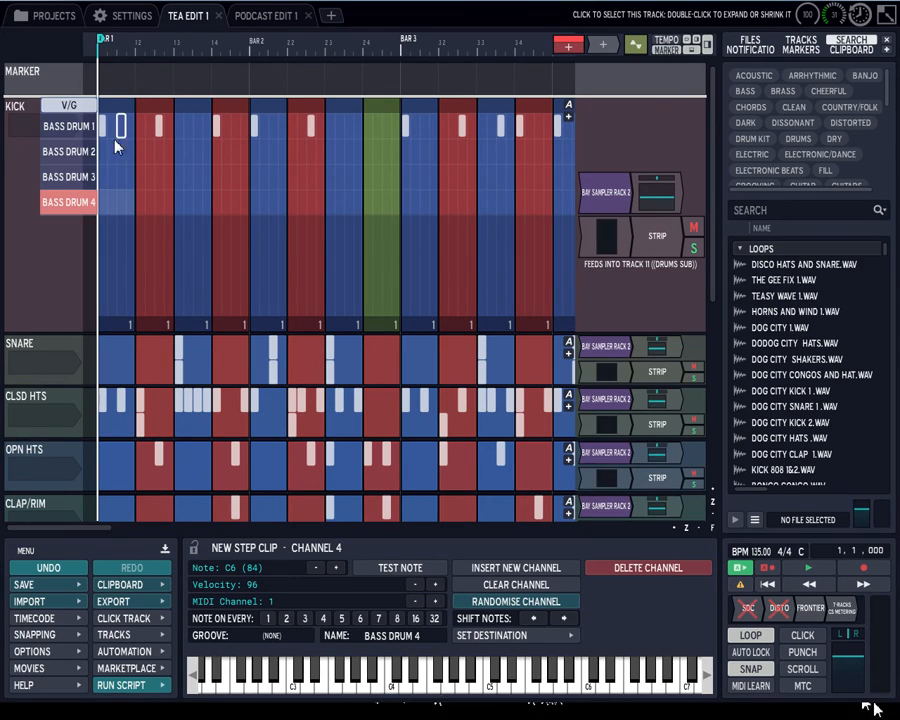
left_click(28, 262)
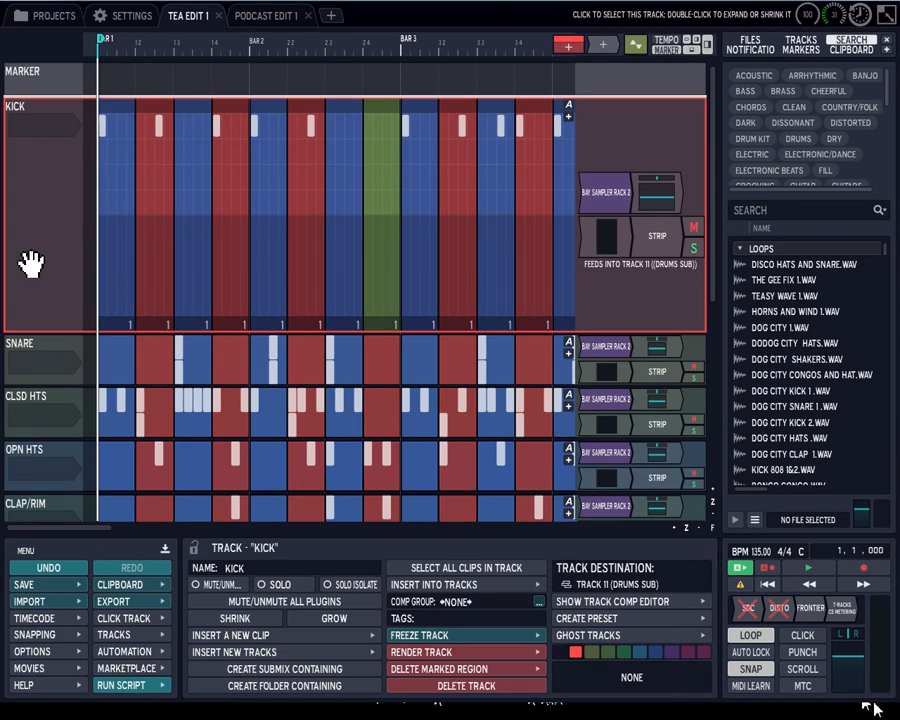
left_click(121, 360)
mouse_move(115, 362)
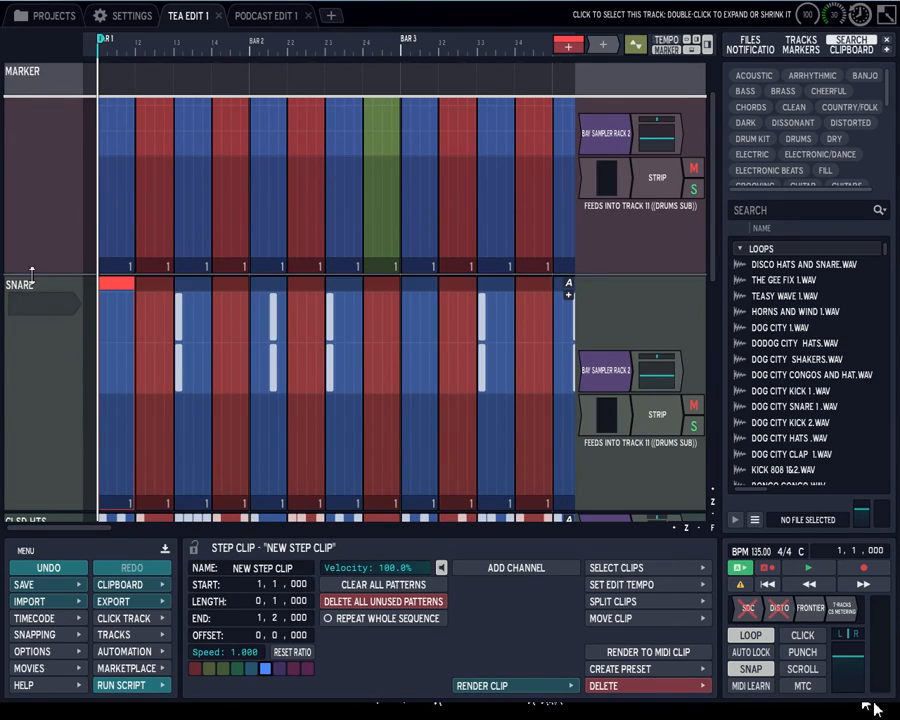
double_click(114, 285)
key("Down")
key("Down")
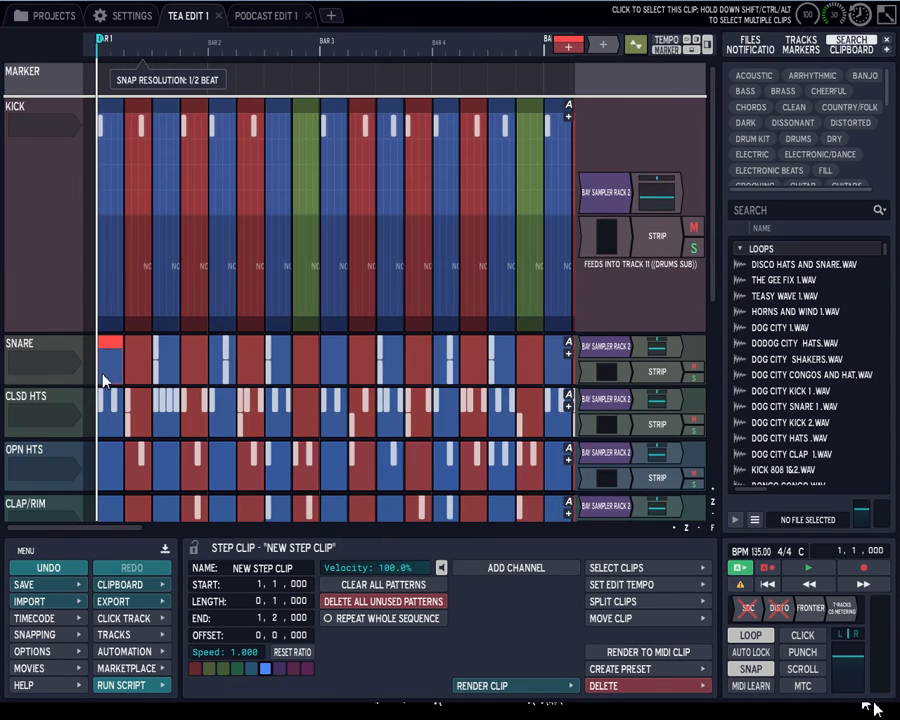
- Turn off the velocity editor on the expanded CLSD HTS step clips, and collapse that track and the Kick track
double_click(60, 410)
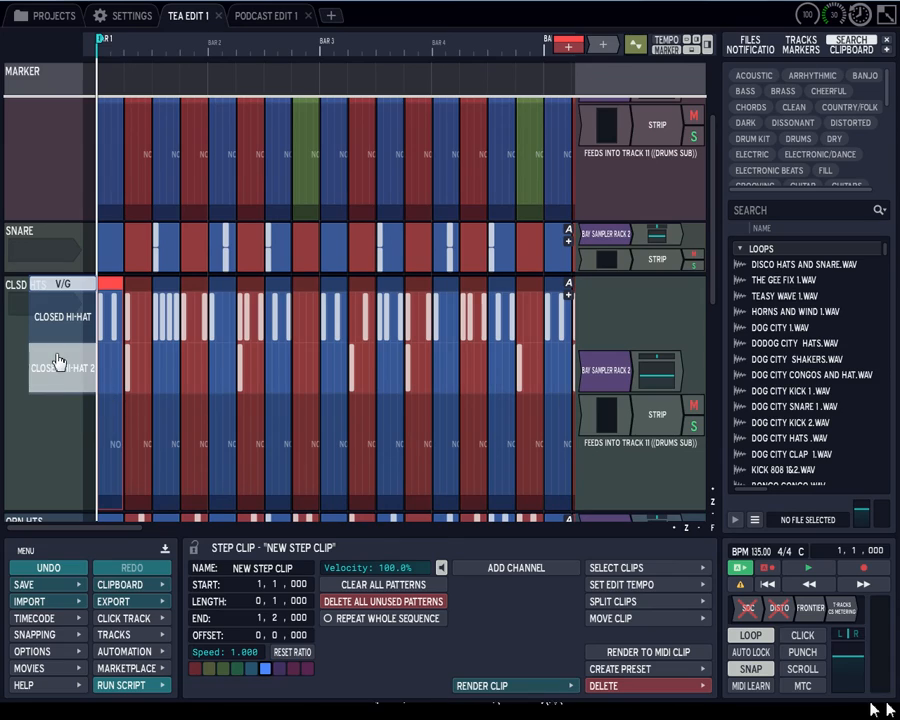
left_click(77, 287)
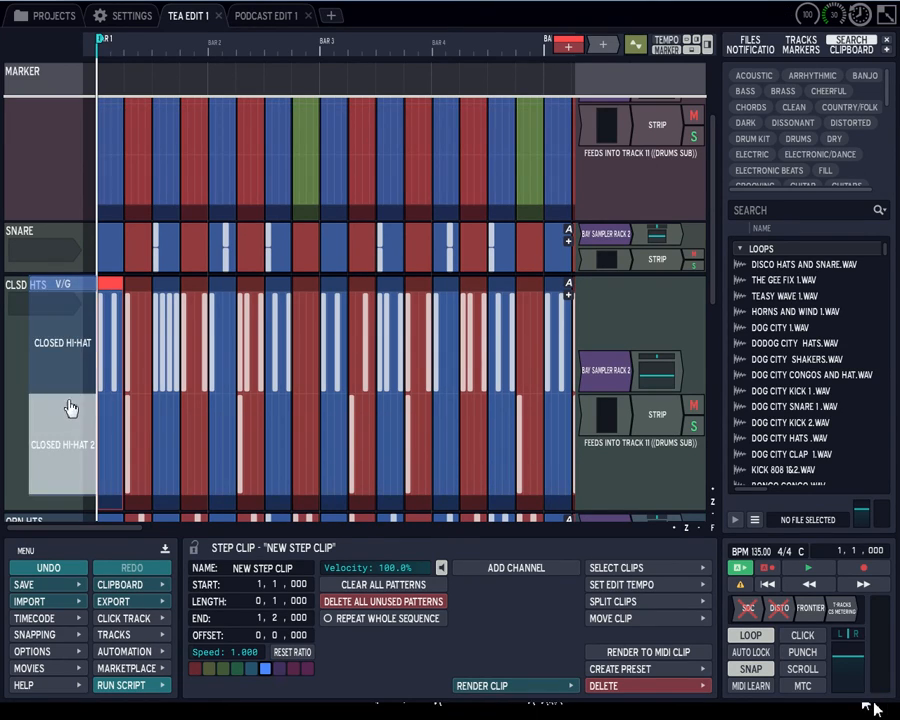
left_click(68, 290)
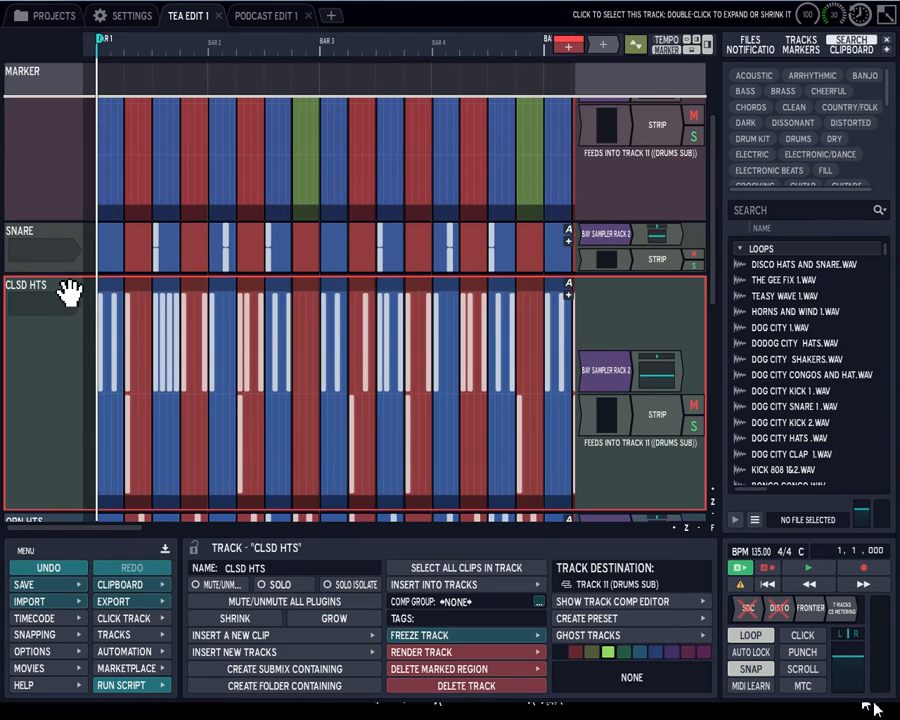
double_click(68, 290)
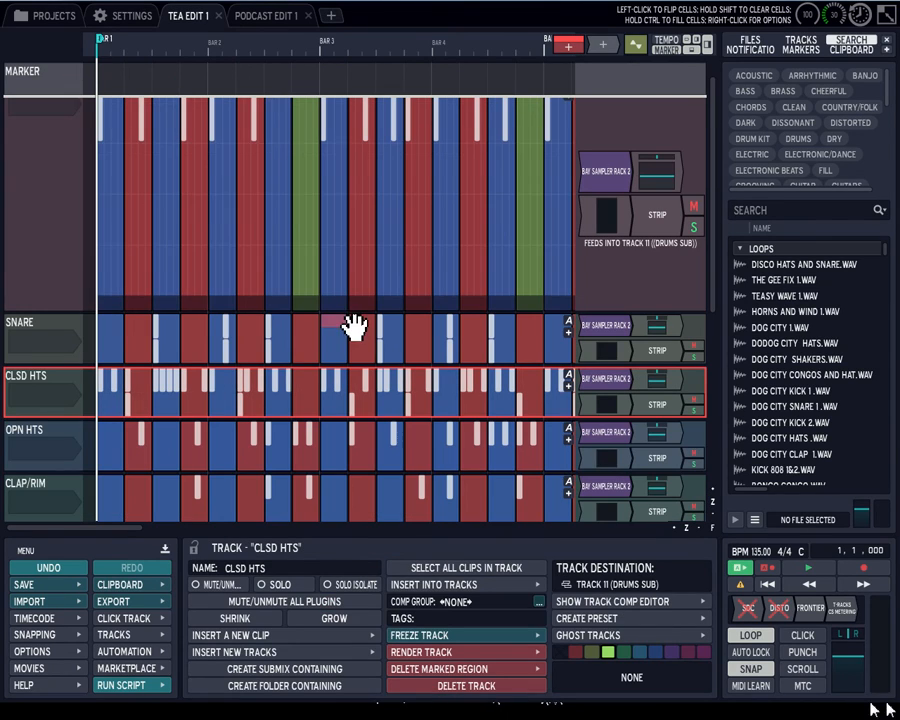
double_click(40, 238)
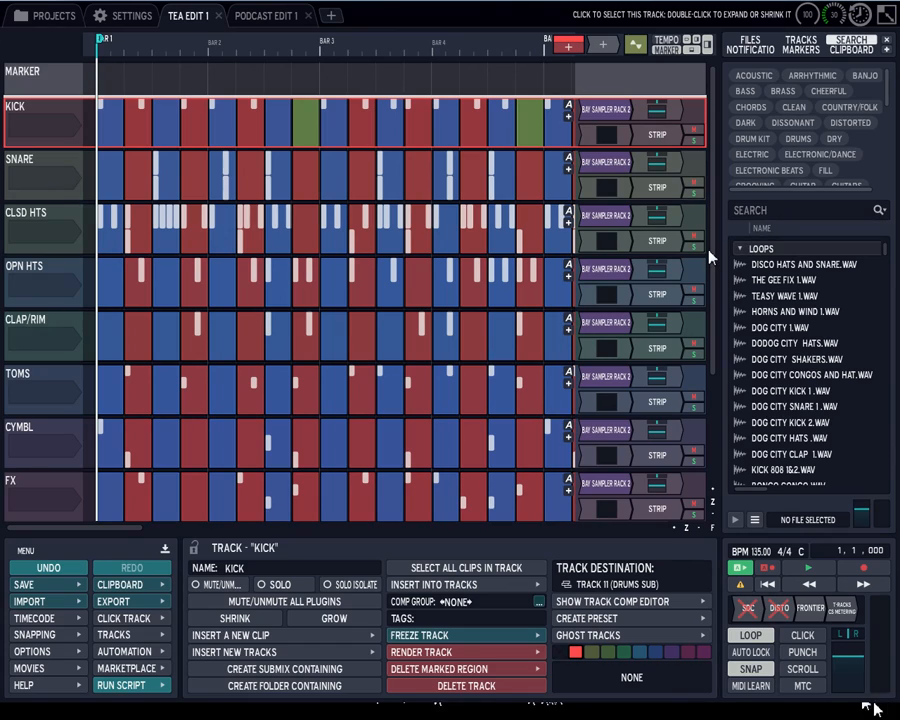
- Expand the Kick track at its first step clip and show that clip's Section 1 pattern settings
scroll(161, 127, "up", 3)
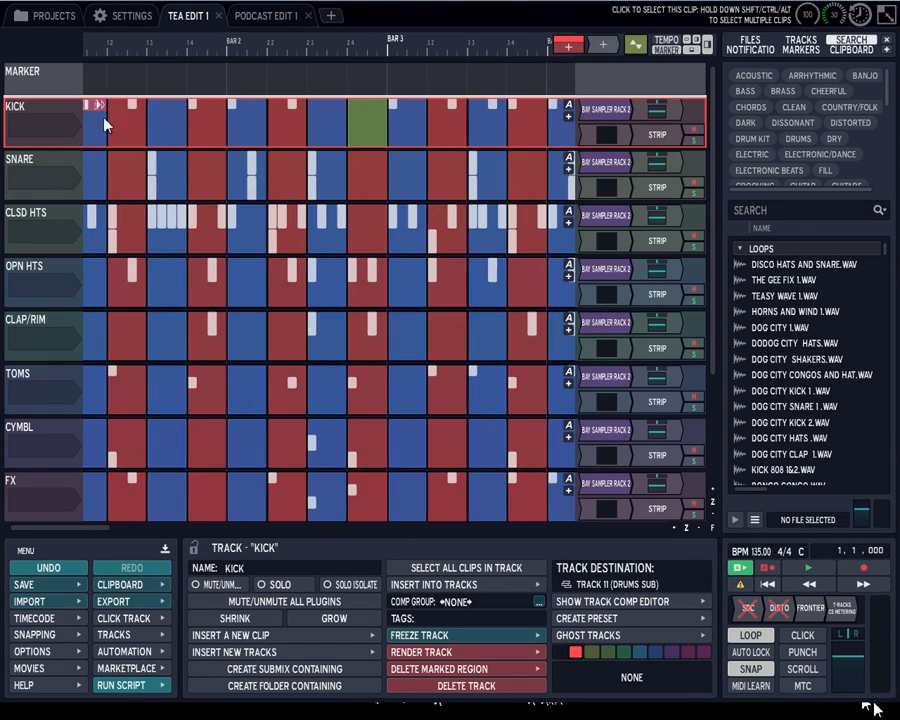
left_click_drag(139, 77, 62, 86)
scroll(137, 117, "up", 2)
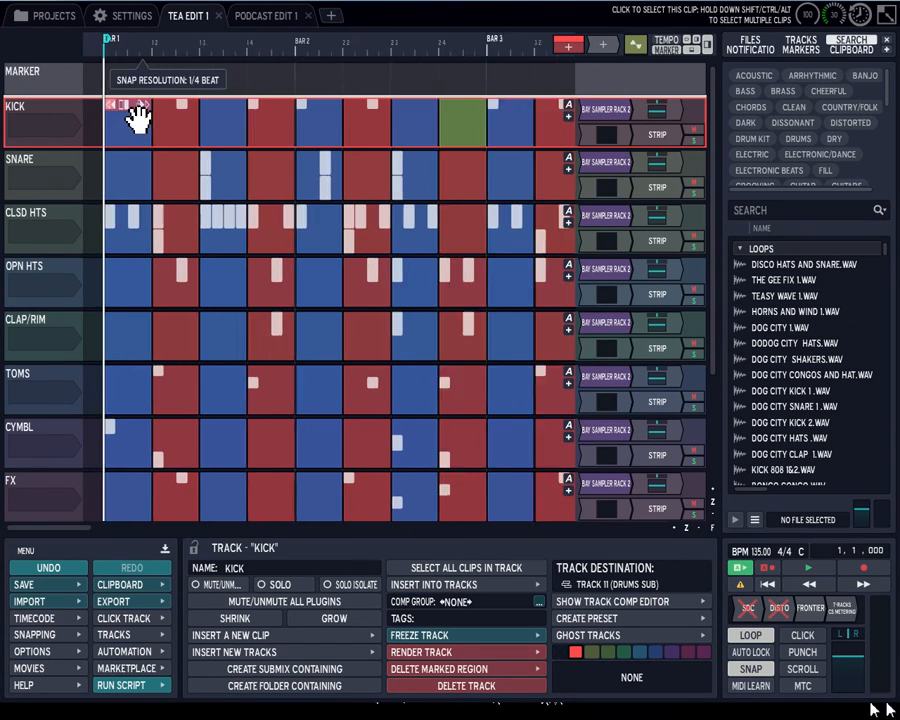
double_click(137, 117)
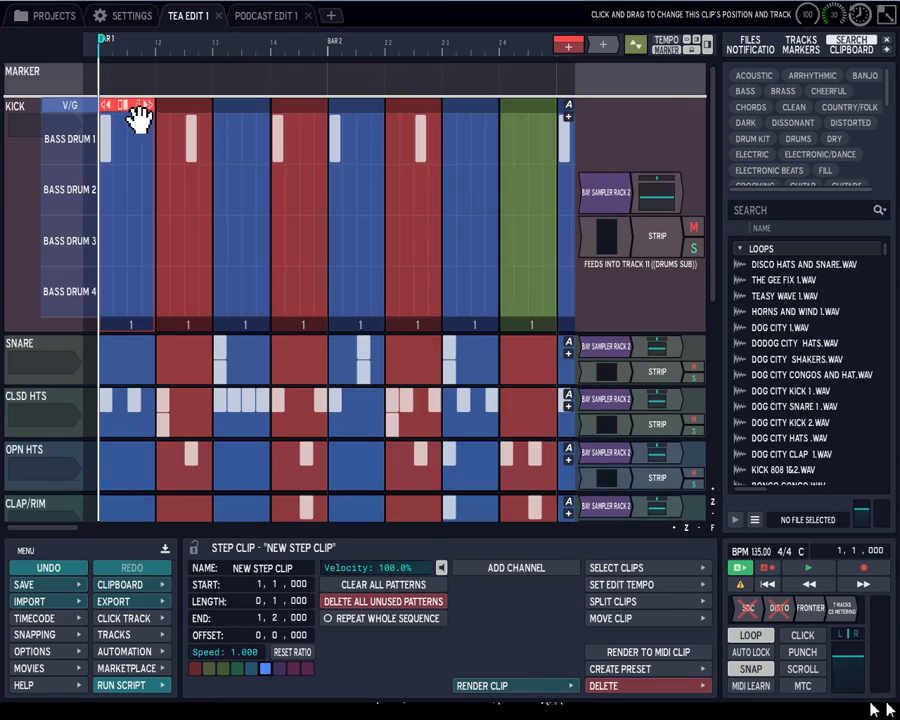
left_click(118, 325)
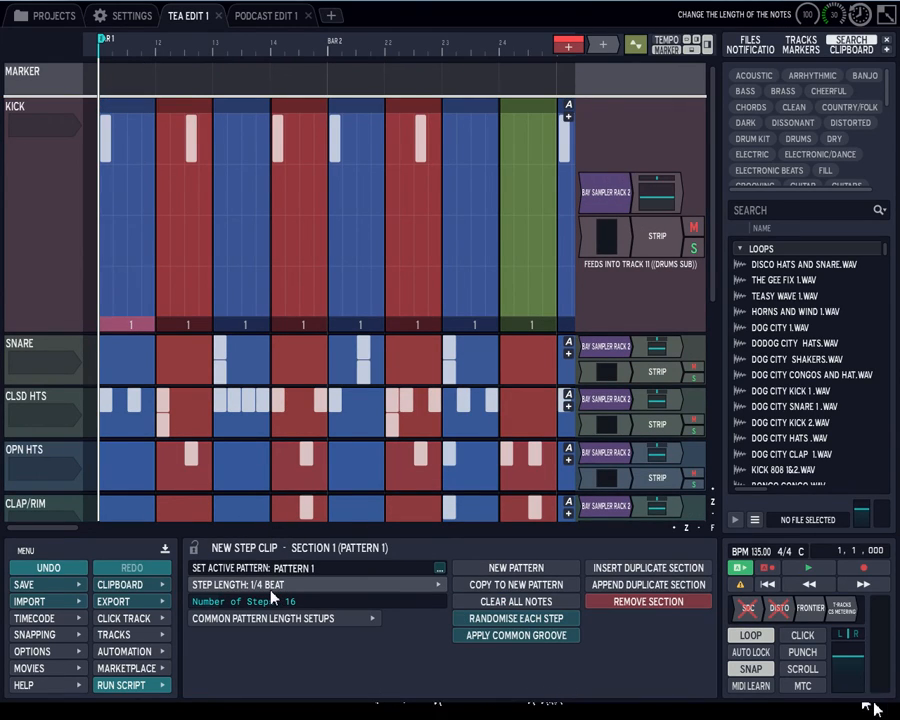
mouse_move(150, 263)
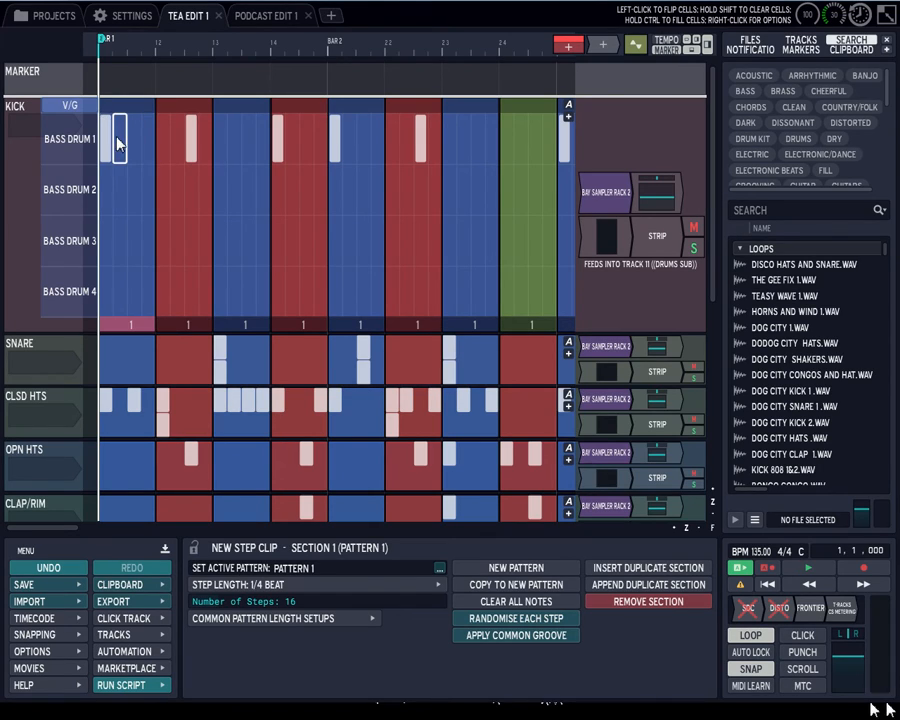
left_click(106, 132)
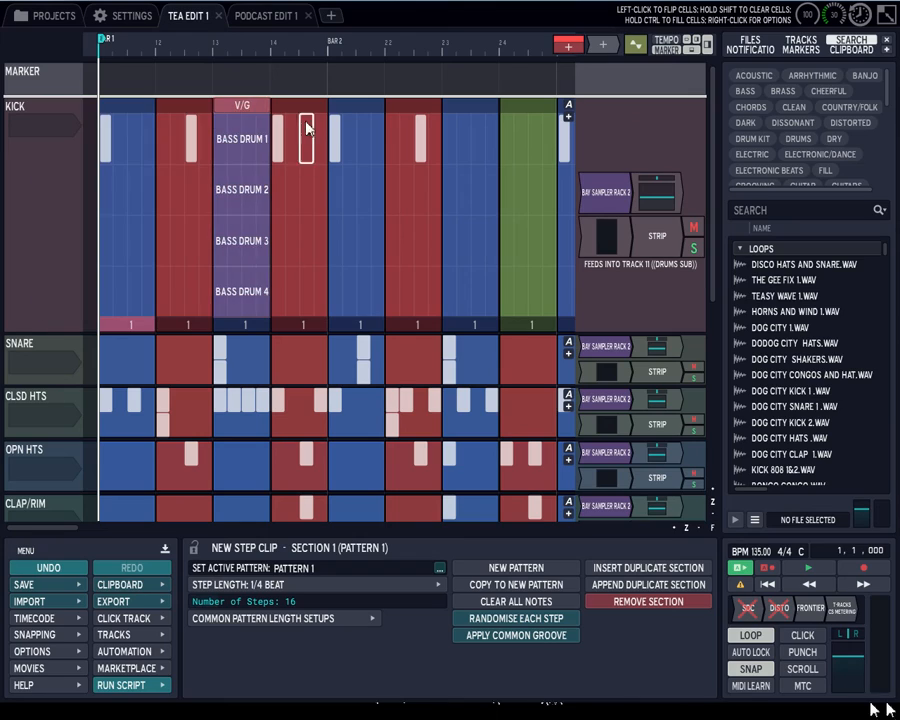
- Select the Kick track's separate step clips in bar 1 in turn to examine their start, length and end
left_click(120, 108)
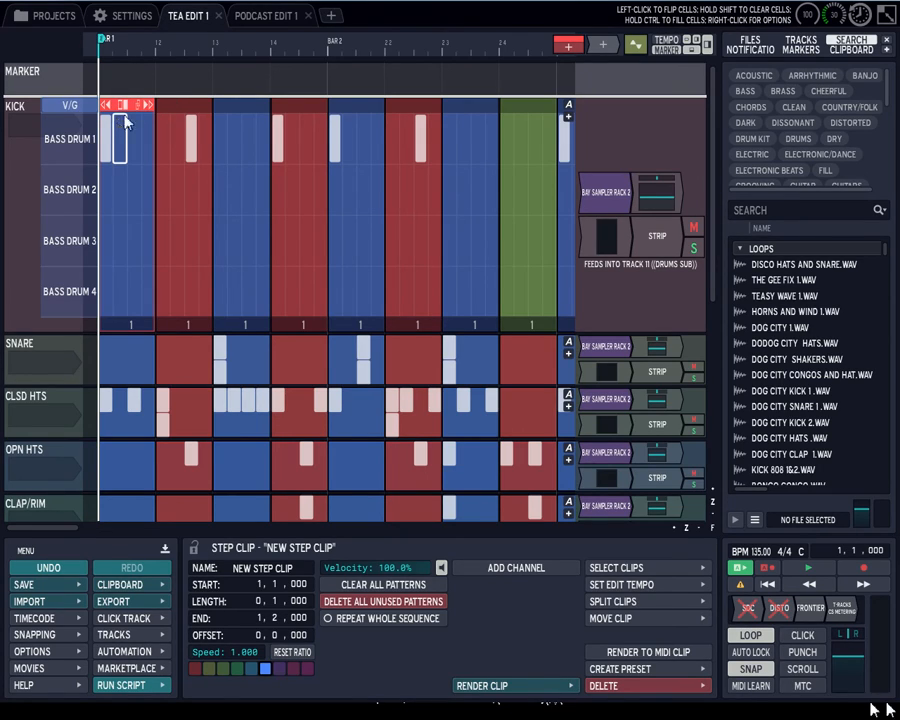
left_click(183, 113)
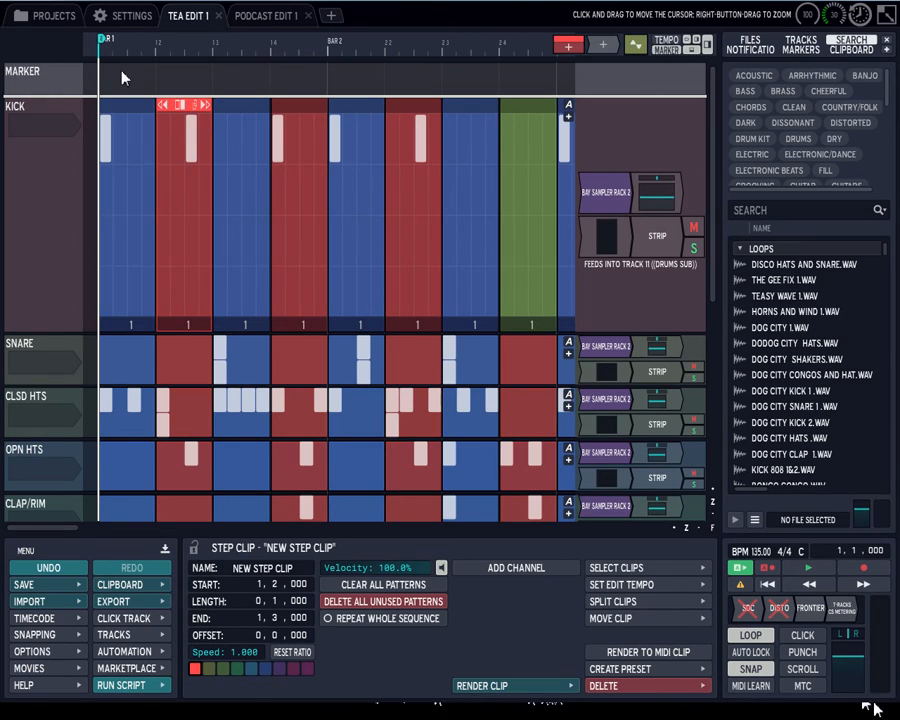
scroll(138, 70, "down", 2)
left_click_drag(394, 78, 480, 77)
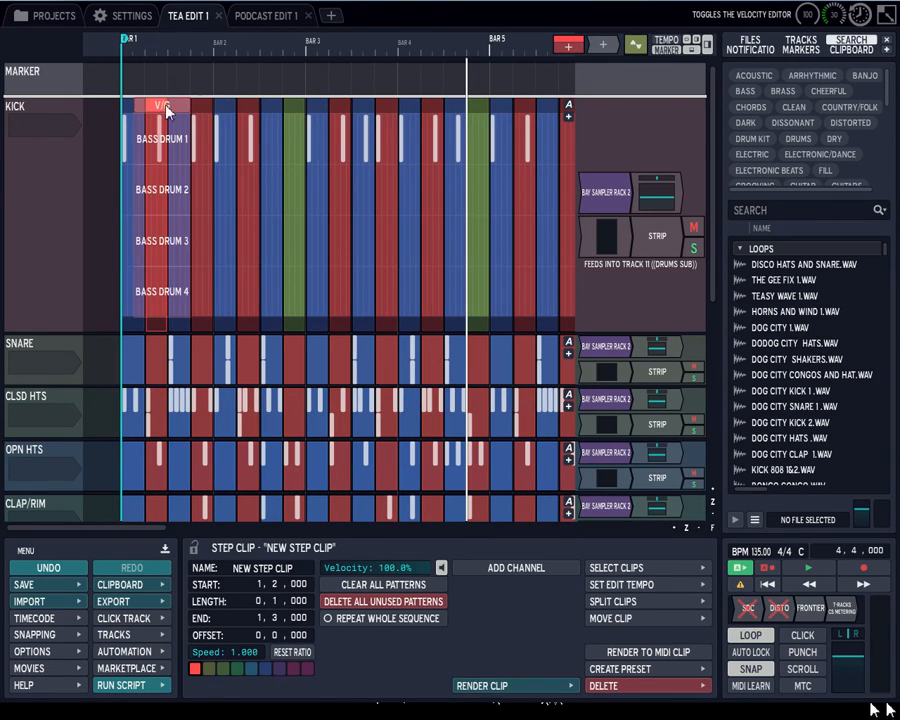
scroll(143, 93, "up", 3)
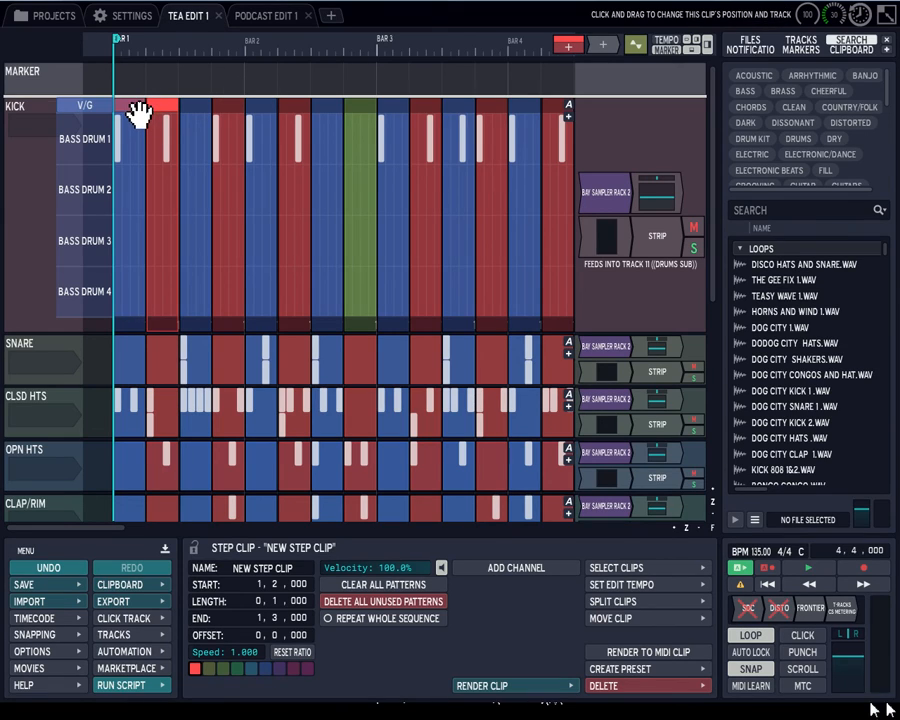
left_click(225, 105)
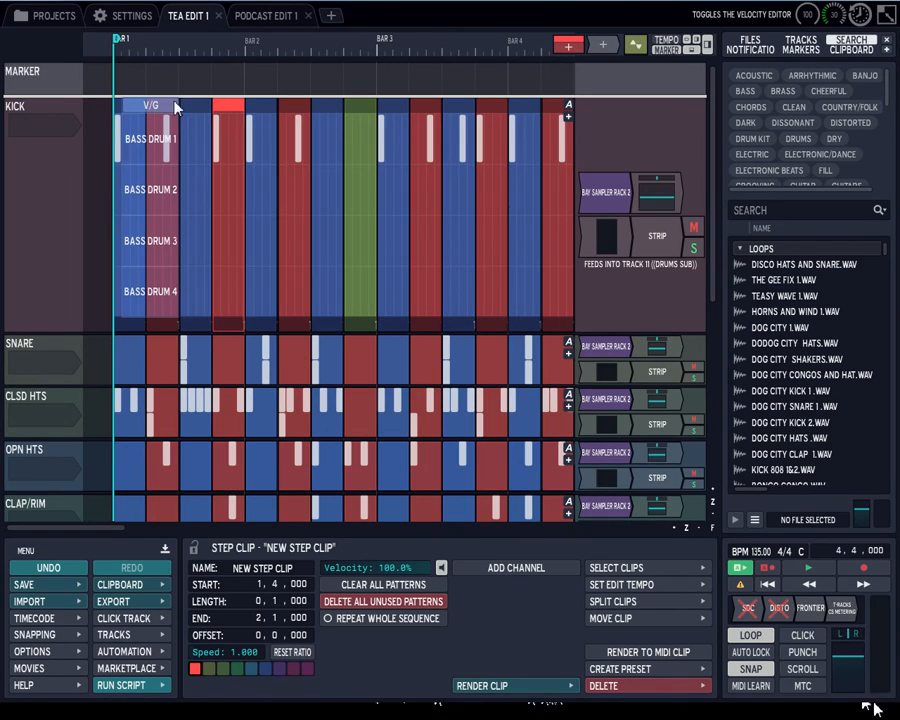
left_click(166, 105)
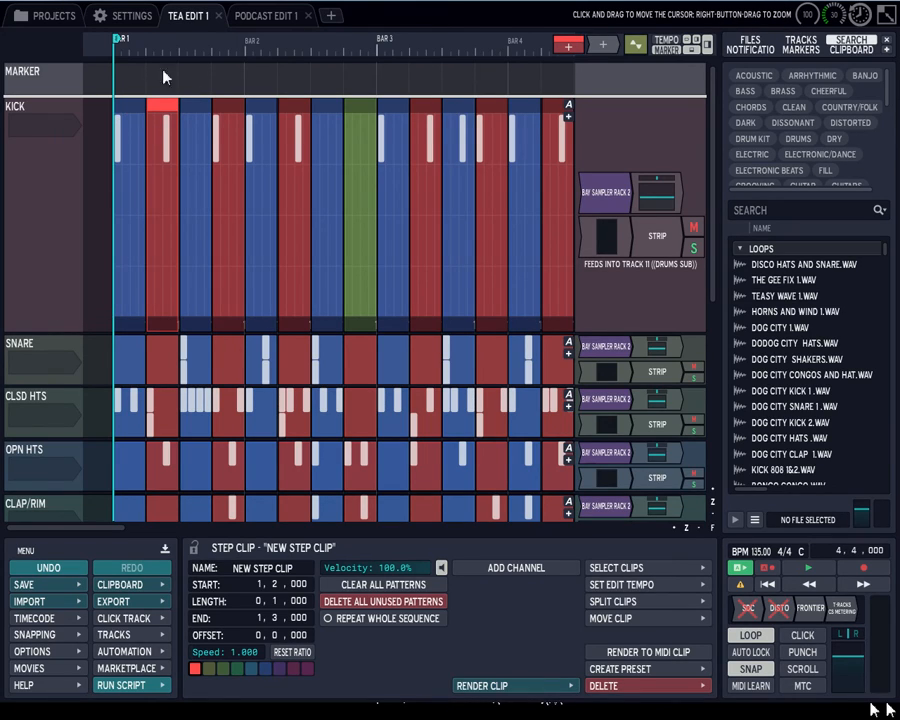
left_click(131, 111)
left_click_drag(163, 115, 258, 112)
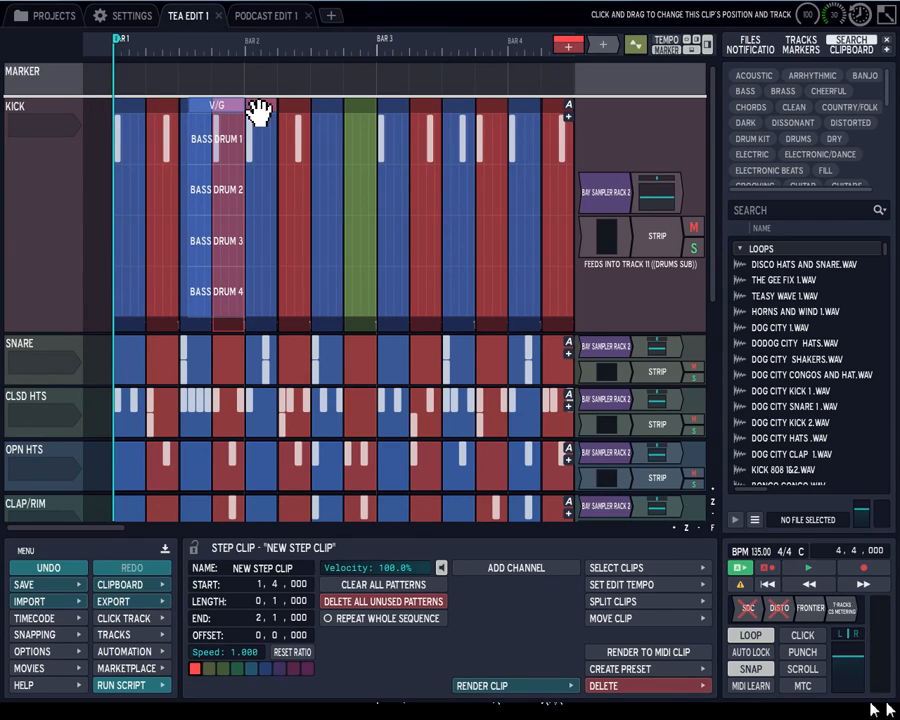
- Show the pattern section of the Kick clip on bar 1 beat 3 and view its available step lengths
left_click(198, 325)
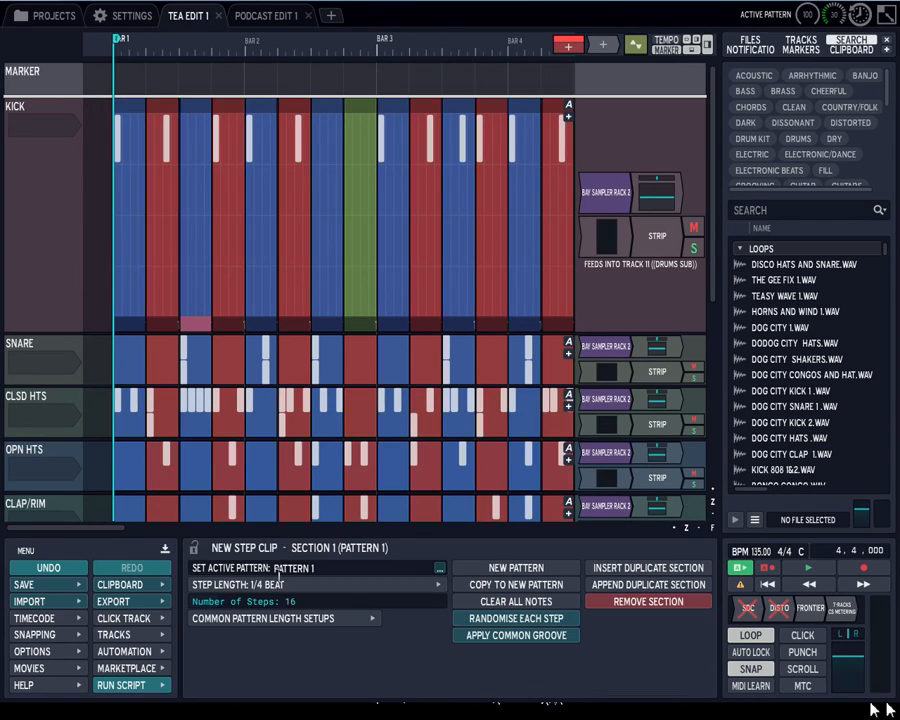
left_click(277, 591)
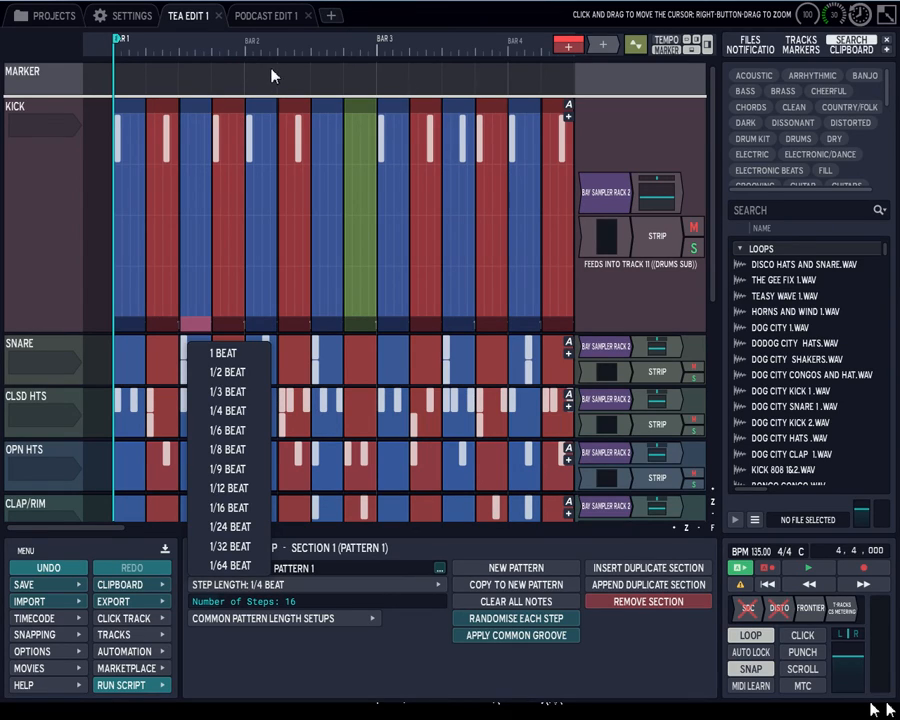
left_click_drag(264, 74, 106, 85)
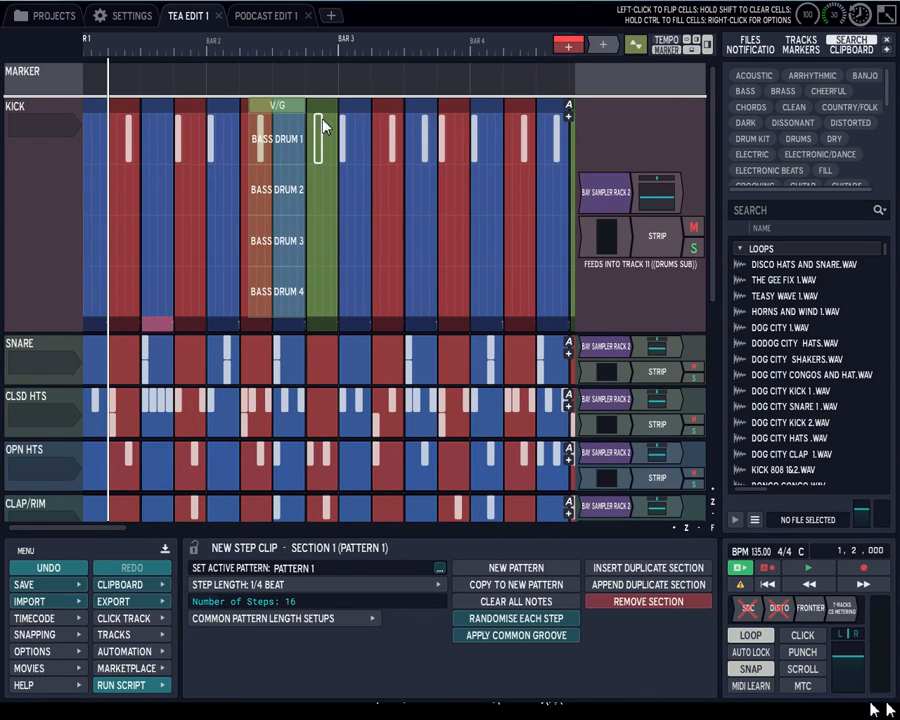
- Select the green Kick clip on bar 2 beat 4 and return the playback cursor to the start of bar 1
left_click(322, 110)
scroll(314, 100, "down", 2)
left_click_drag(323, 81, 127, 92)
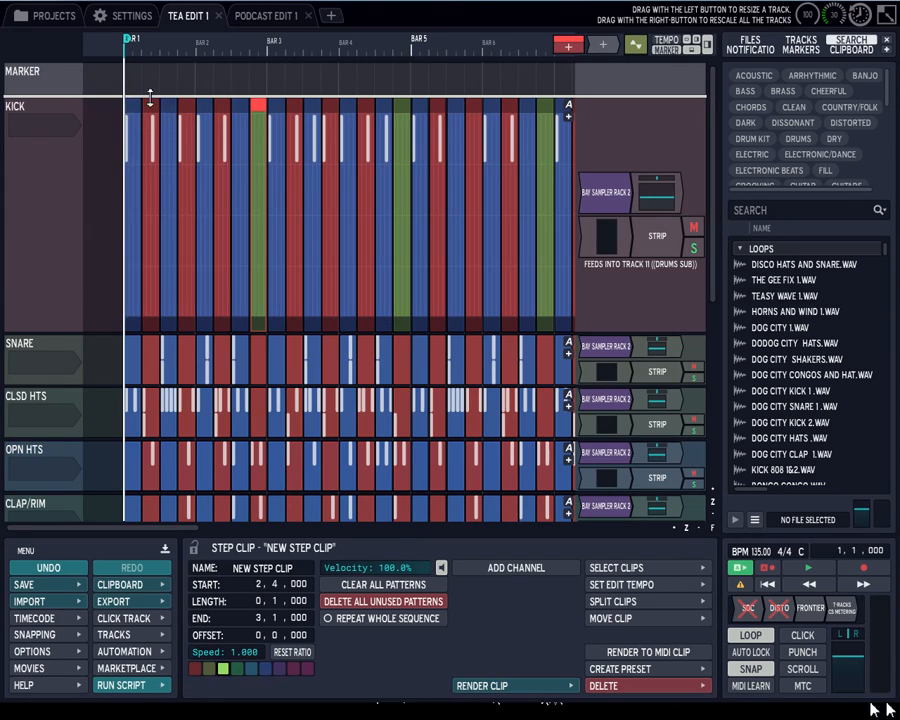
scroll(188, 58, "down", 5)
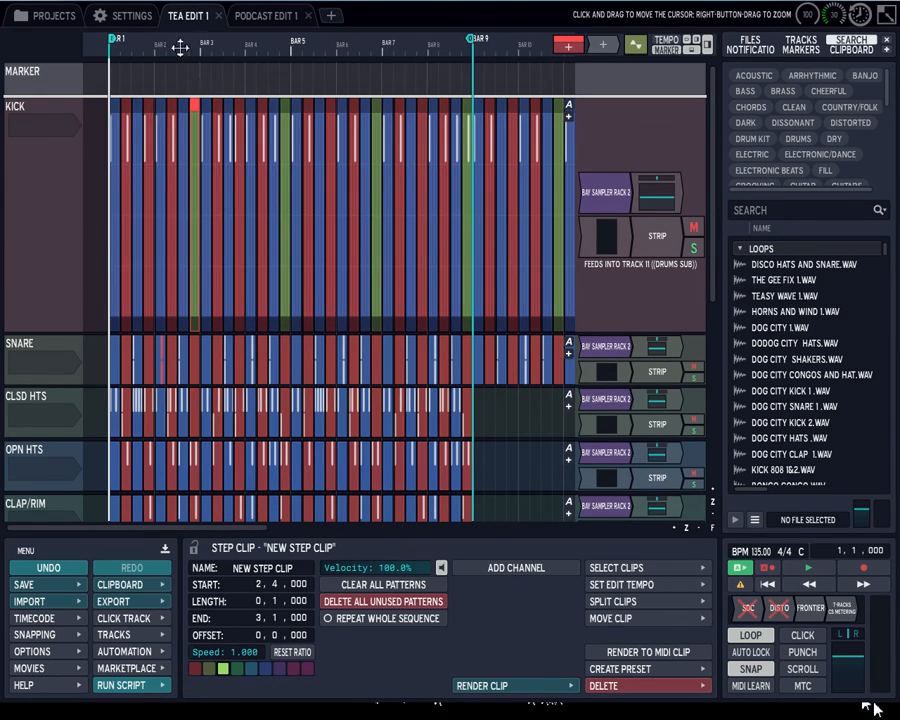
- Shrink the Kick track to the height of the other tracks and select its green clip on bar 2 beat 4
scroll(110, 180, "up", 4)
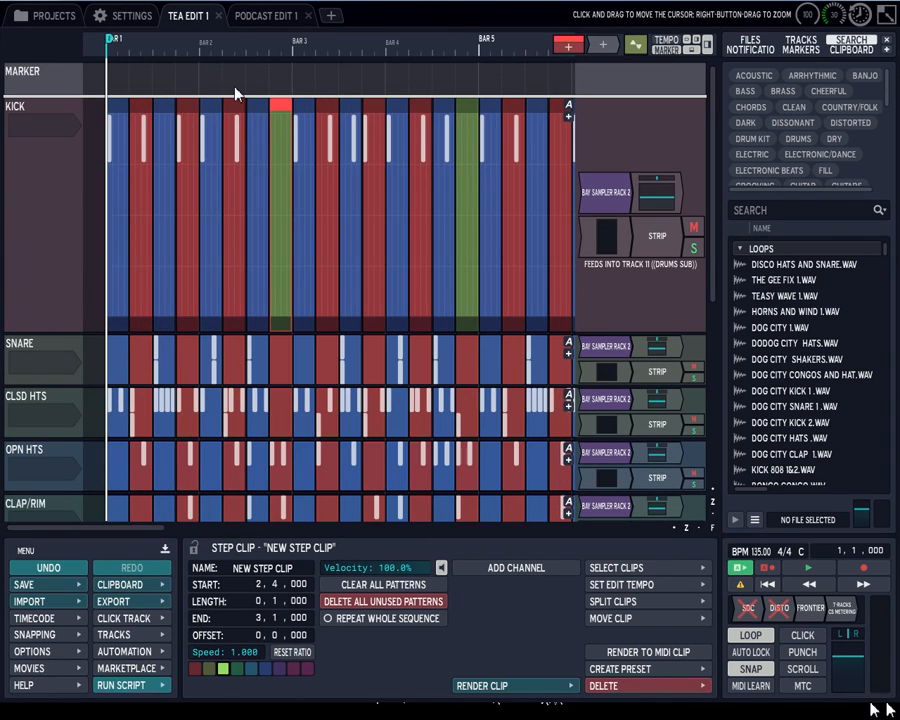
mouse_move(245, 115)
left_mouse_down()
mouse_move(182, 96)
mouse_move(252, 105)
left_mouse_up()
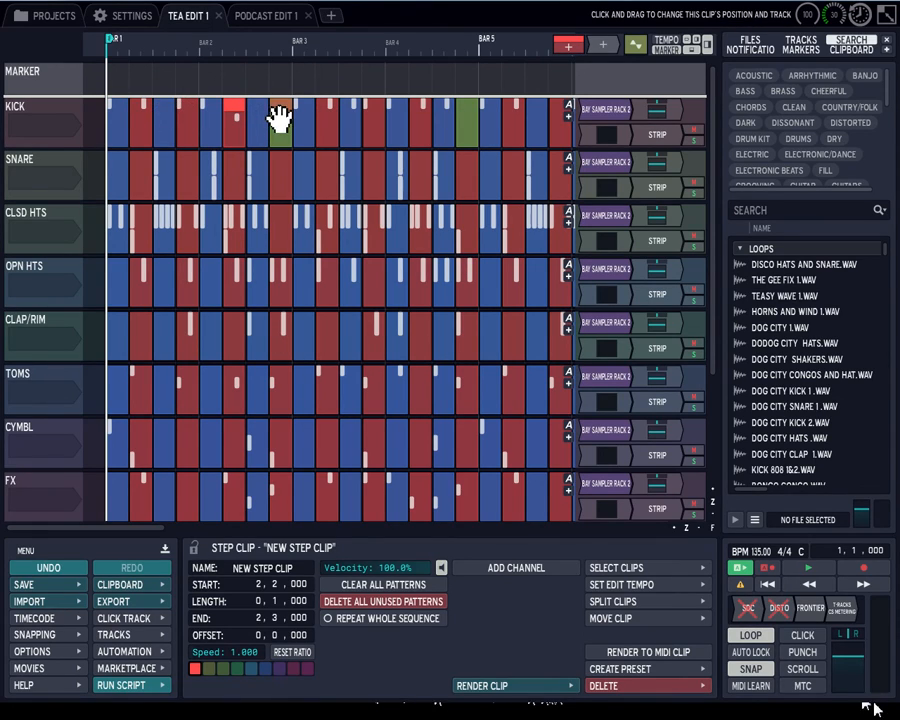
left_click_drag(233, 104, 281, 104)
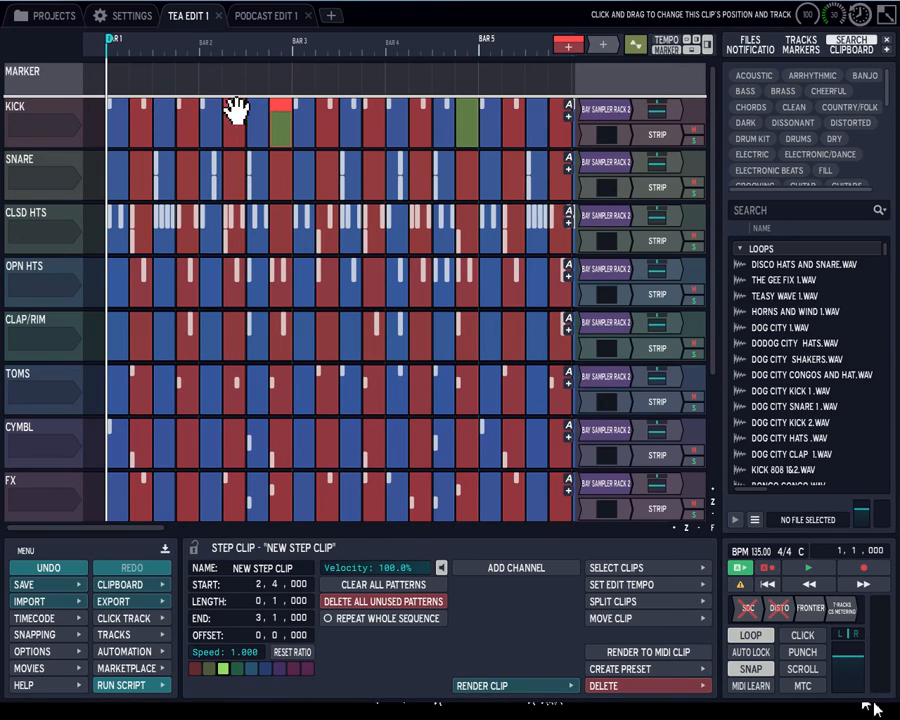
- Show the Kick track's Strip plugin and view its list of console models without changing the selected one
left_click(657, 136)
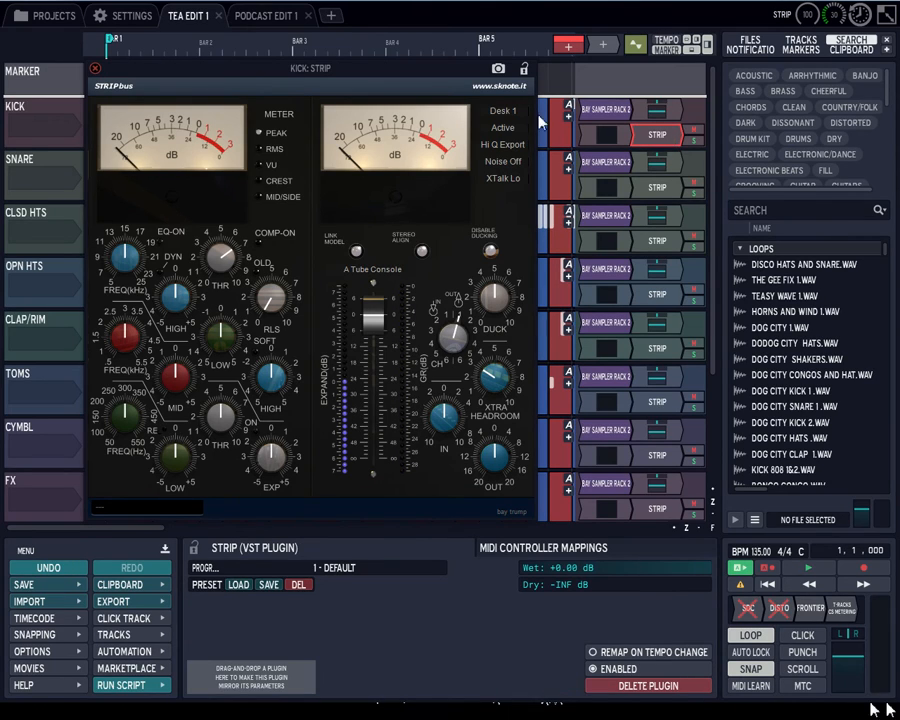
left_click(96, 72)
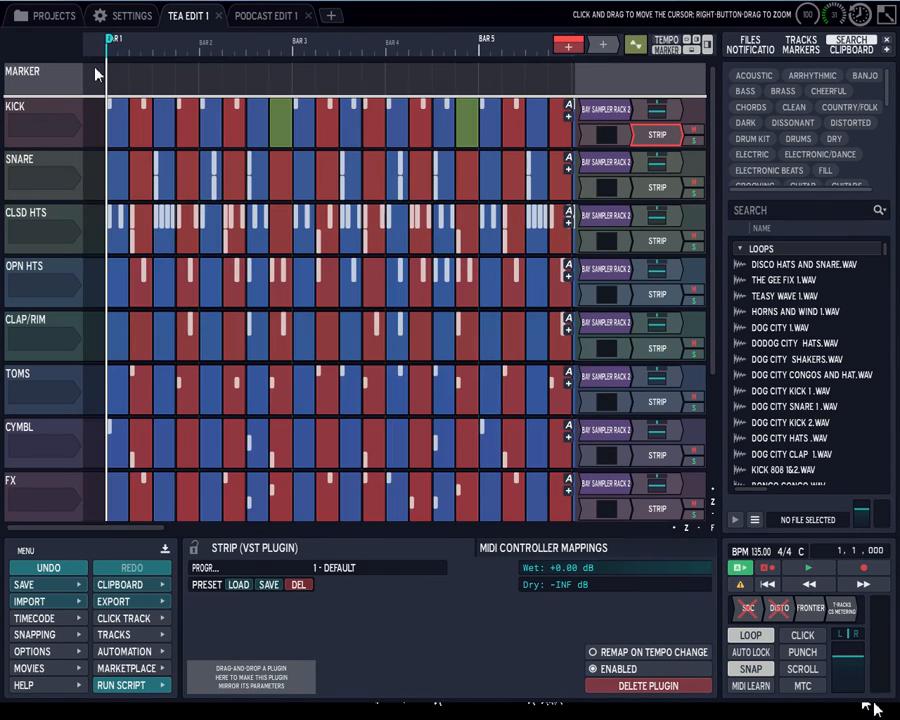
left_click(670, 140)
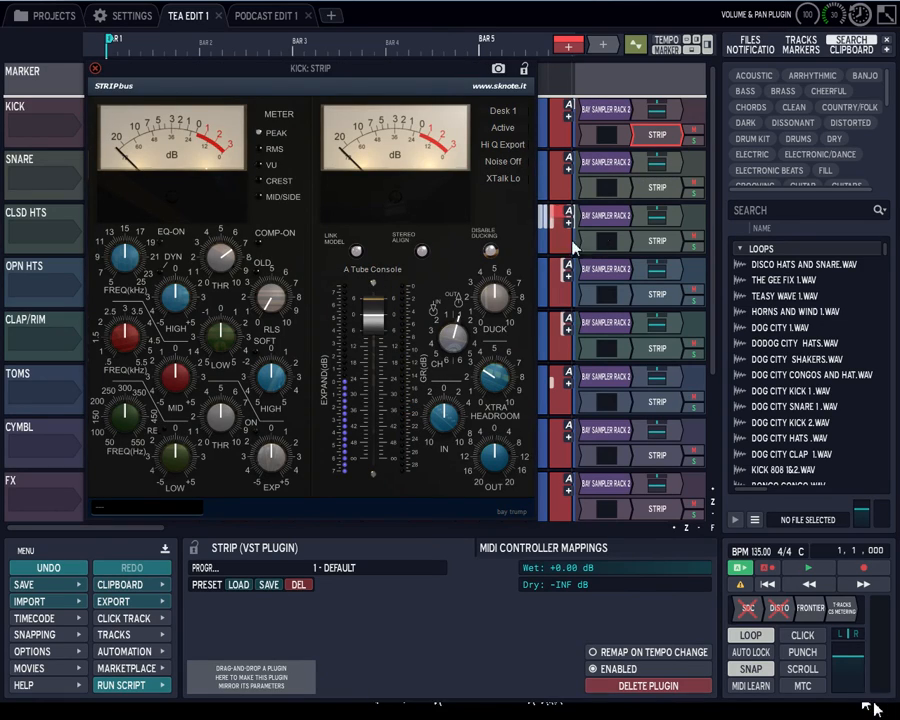
left_click(392, 270)
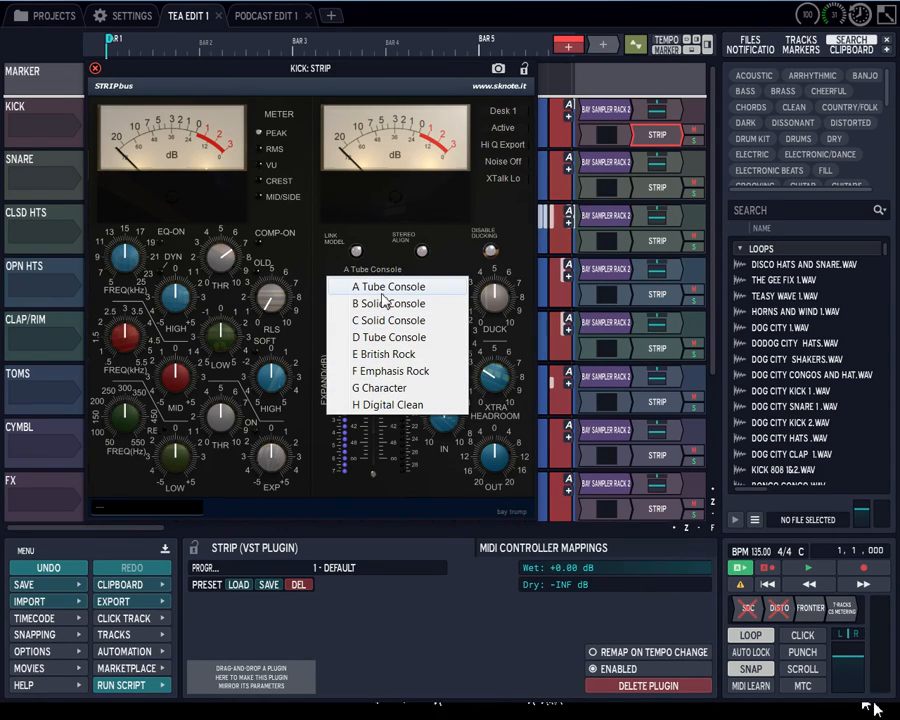
left_click(448, 262)
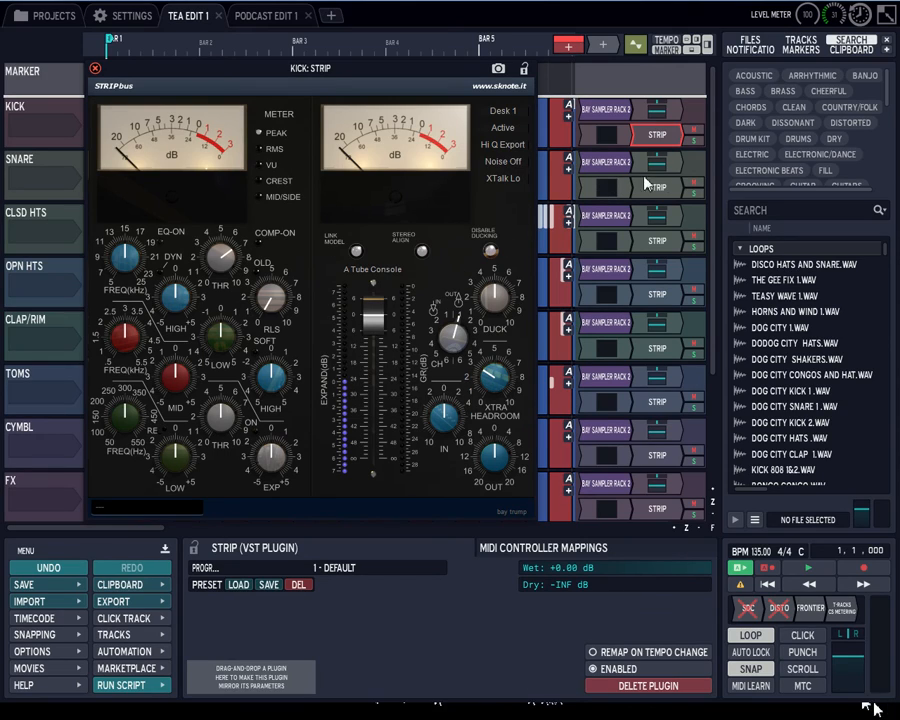
- Show the Strip plugins on the Snare and Clsd Hts tracks in turn, closing the plugin window when done
left_click(659, 190)
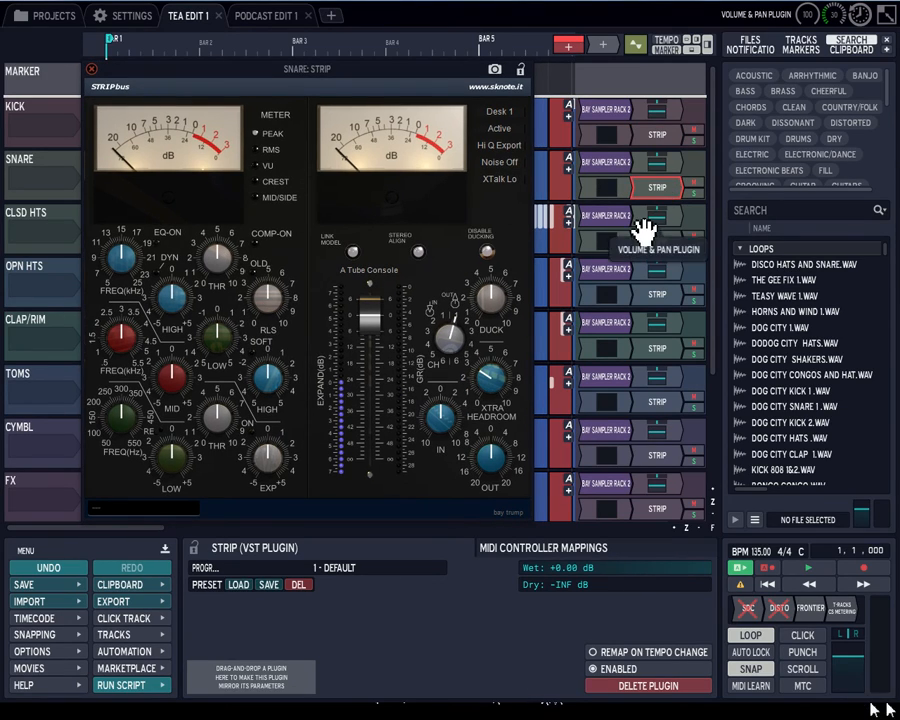
left_click(652, 241)
left_click_drag(170, 66, 388, 105)
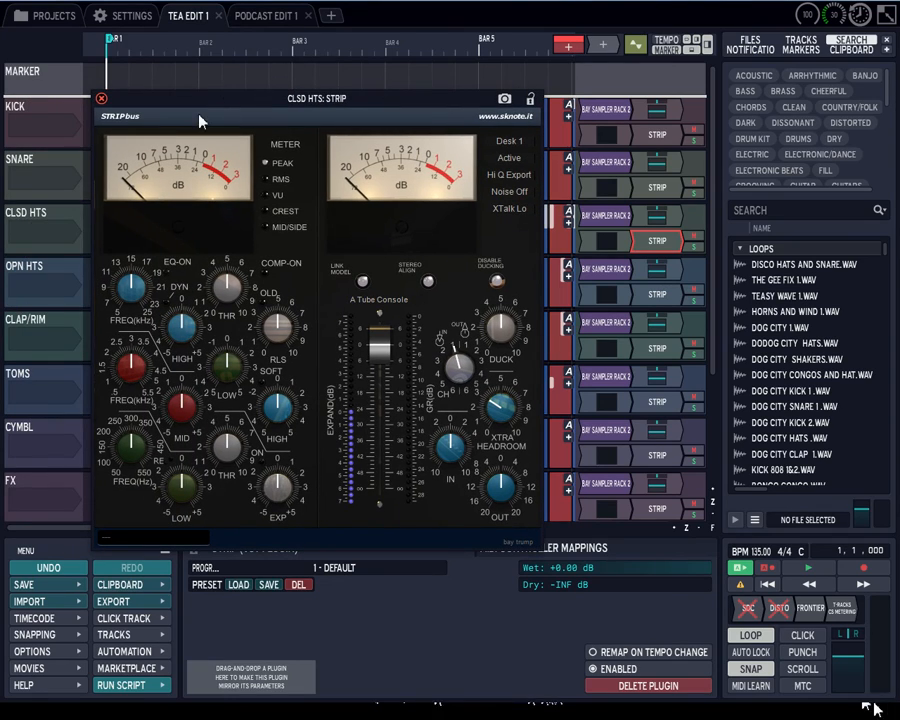
left_click(101, 98)
- Reopen the Kick track's Strip plugin, view its available desk assignments without changing the desk, and close it
left_click(648, 139)
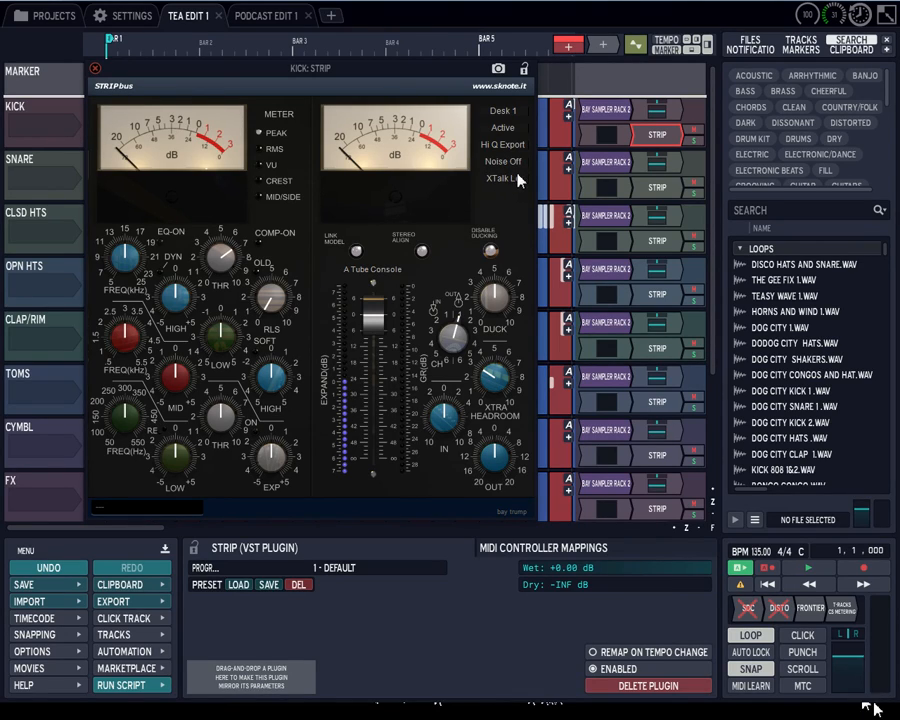
left_click(95, 69)
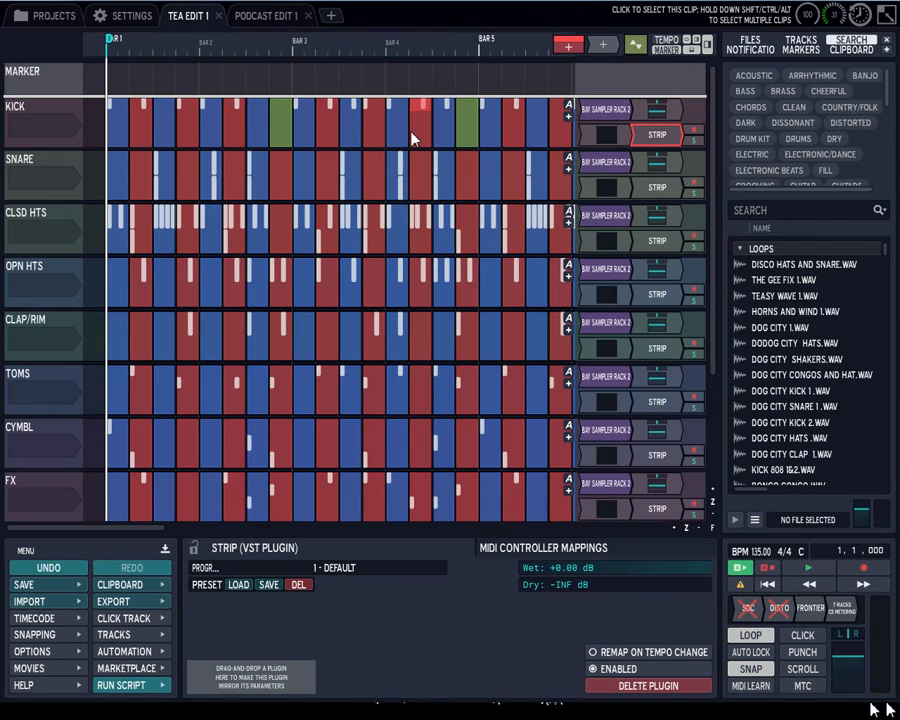
left_click(660, 135)
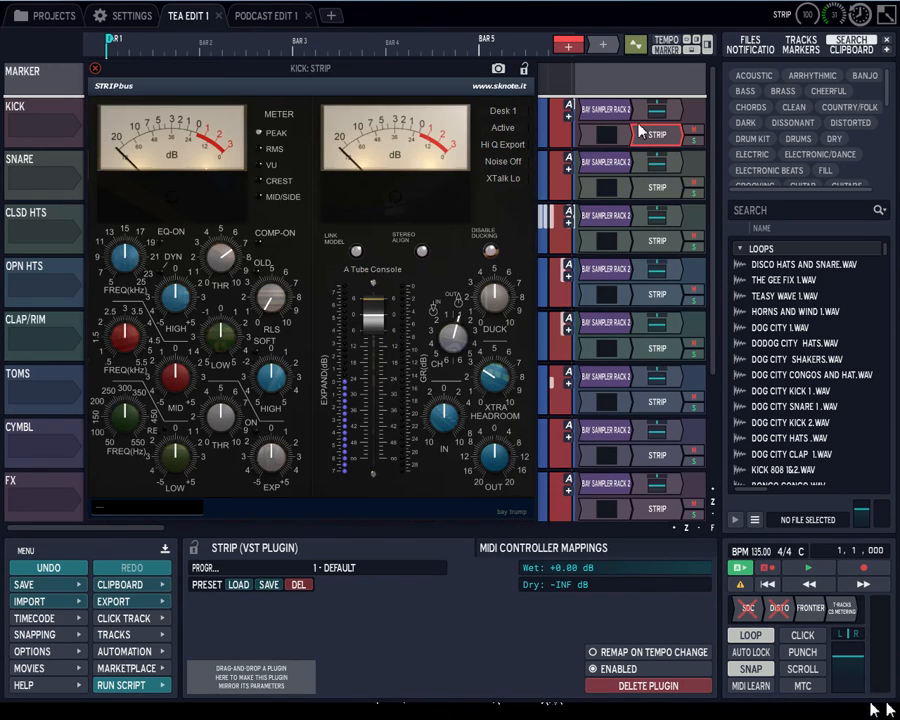
left_click(503, 112)
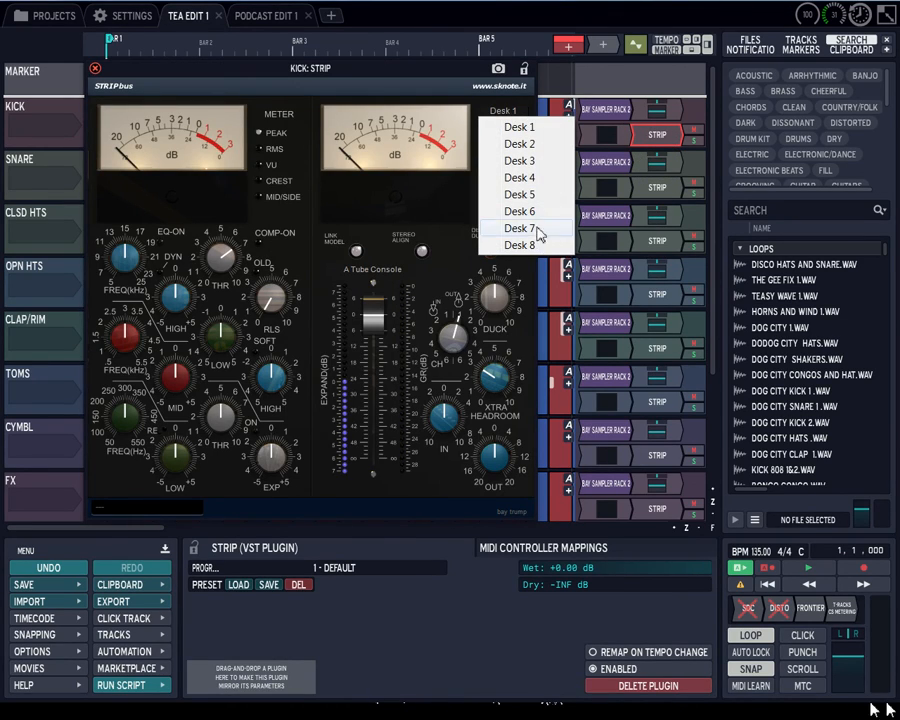
left_click(393, 67)
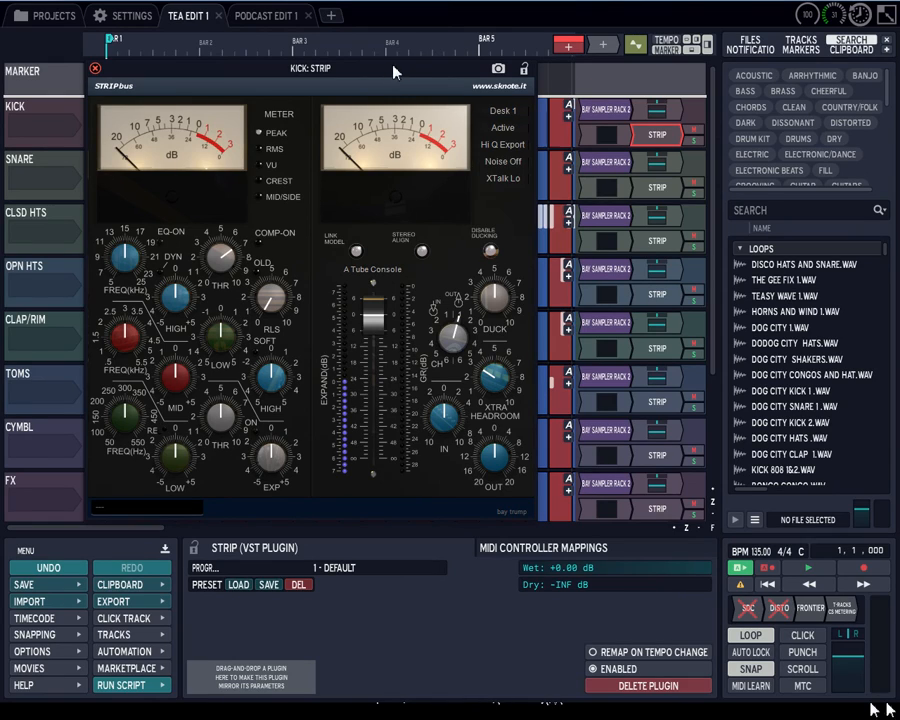
left_click(95, 69)
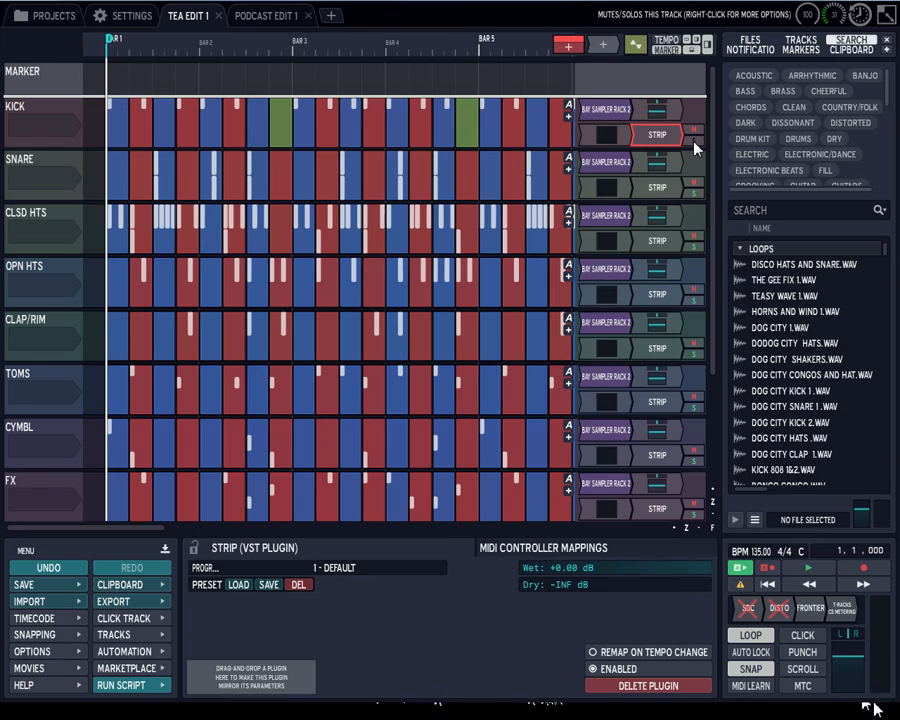
- Show the whole Strip plugin window of Track 10 to examine its settings, and close it
left_click_drag(717, 190, 728, 383)
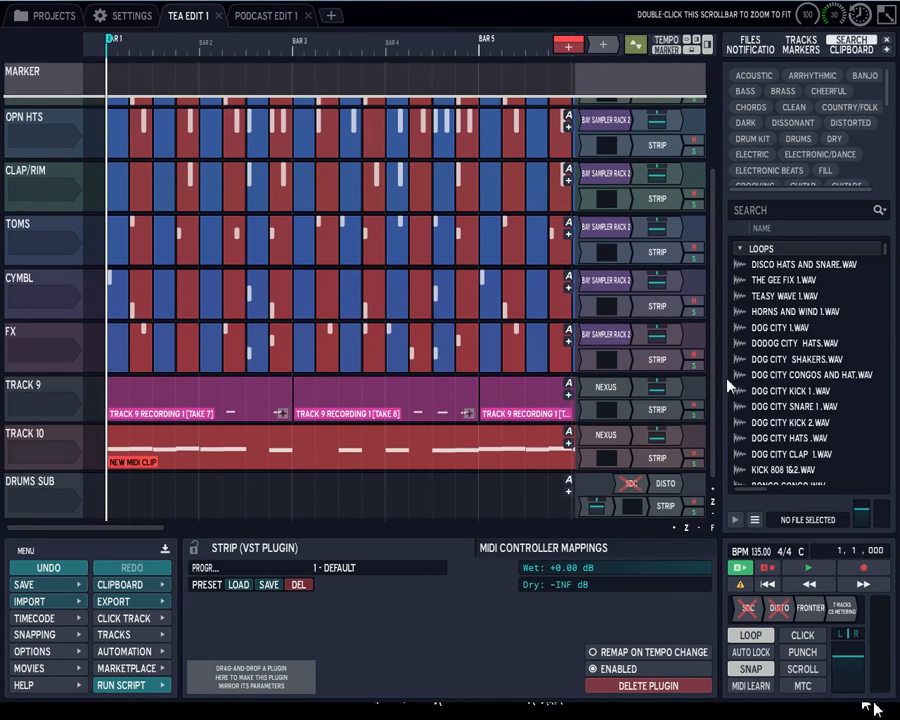
double_click(656, 459)
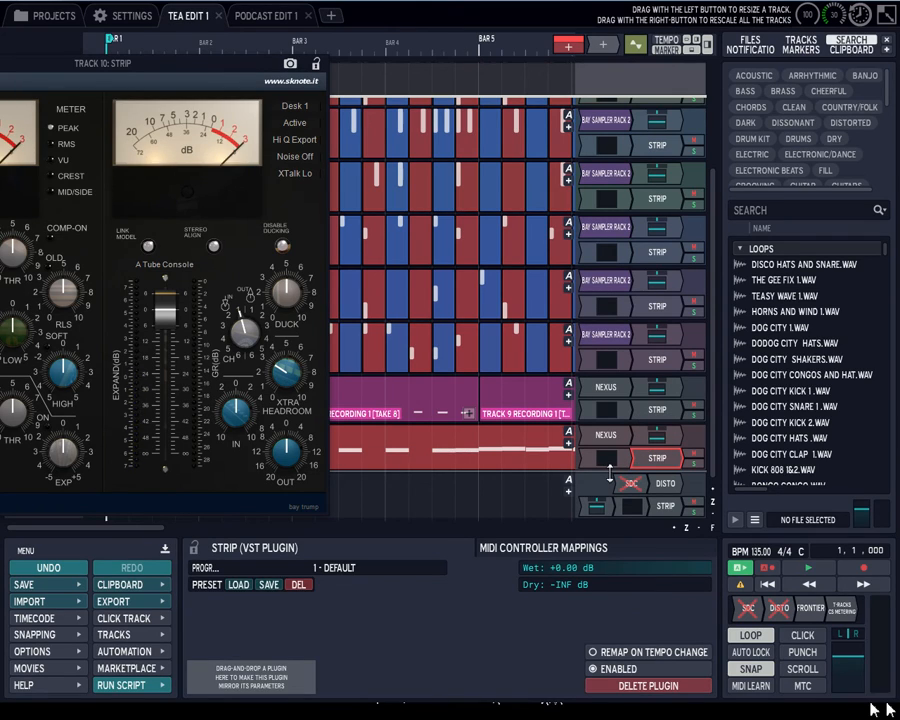
left_click_drag(167, 63, 350, 71)
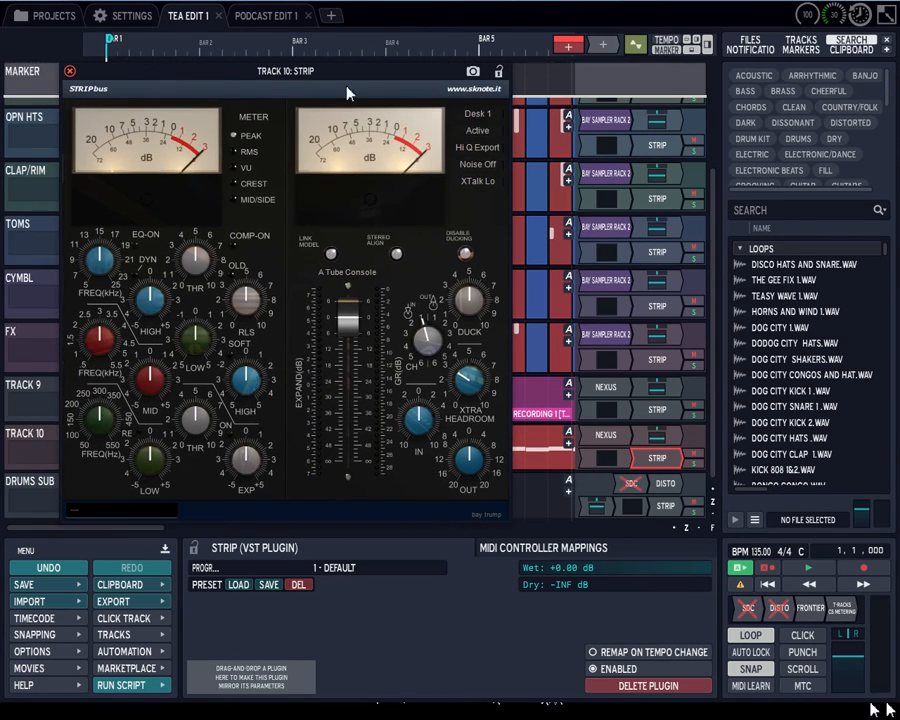
left_click(70, 73)
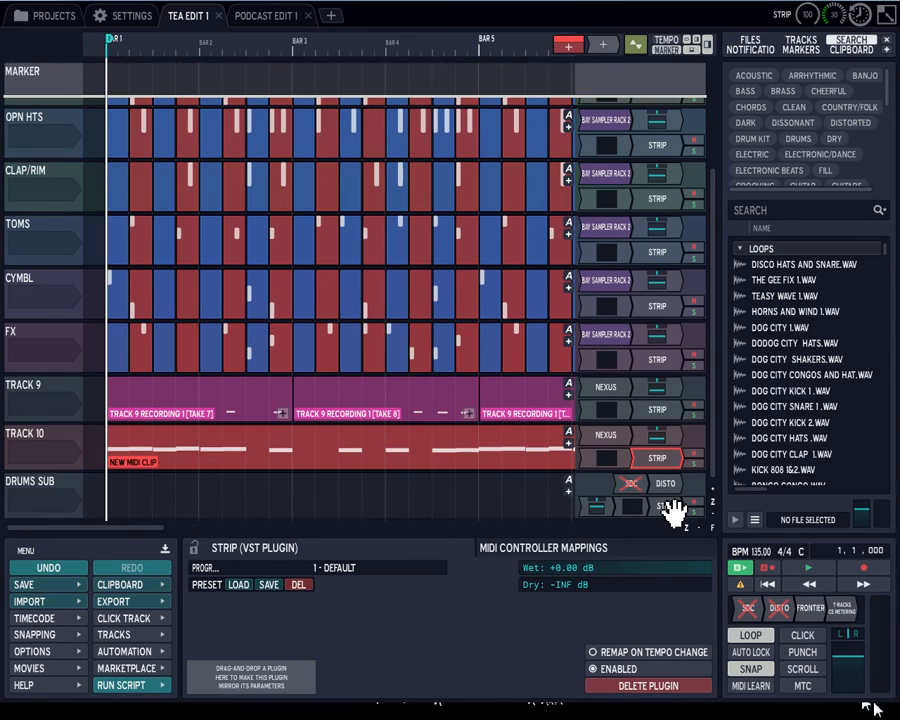
- Zoom out to show all eight bars and browse the plugin categories available for insertion, adding none
left_click_drag(242, 505, 107, 505)
scroll(135, 497, "down", 5)
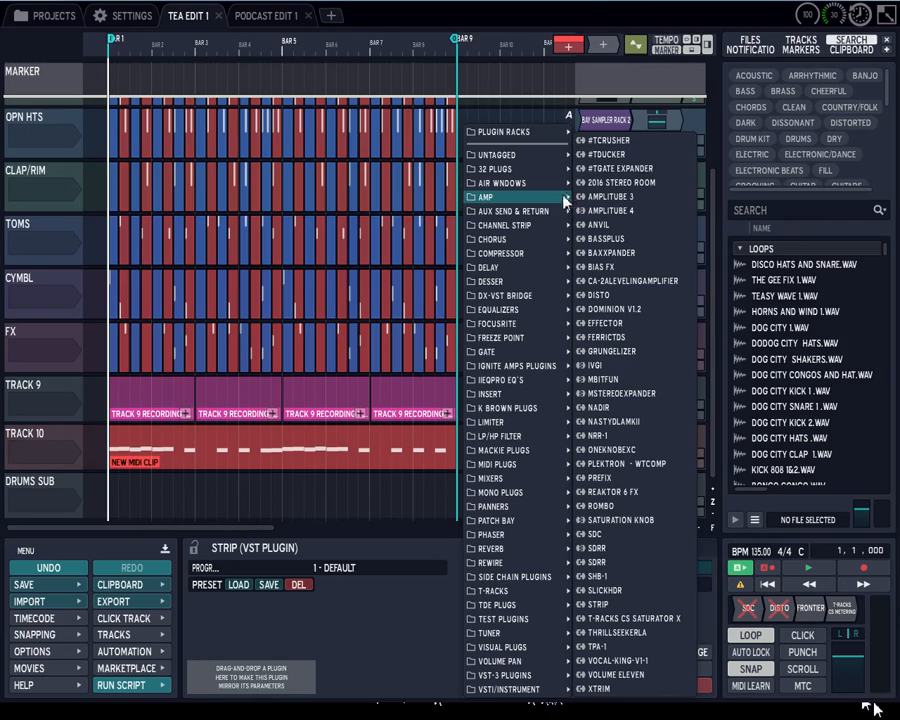
mouse_move(518, 226)
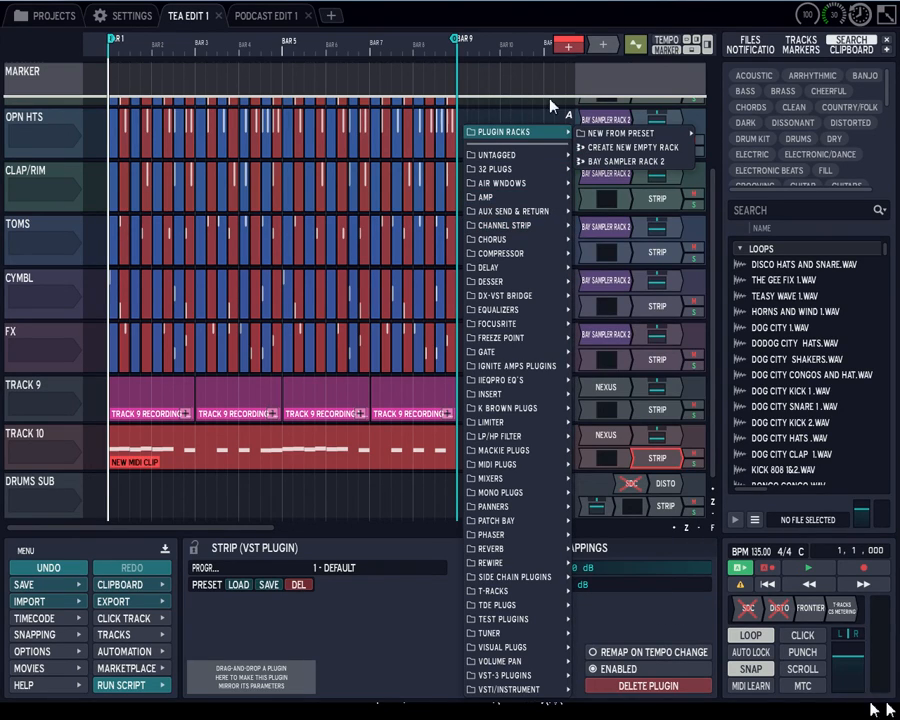
left_click(662, 199)
- Examine the Strip plugins on the Clap/Rim track and Track 9 in turn, closing each one
double_click(662, 199)
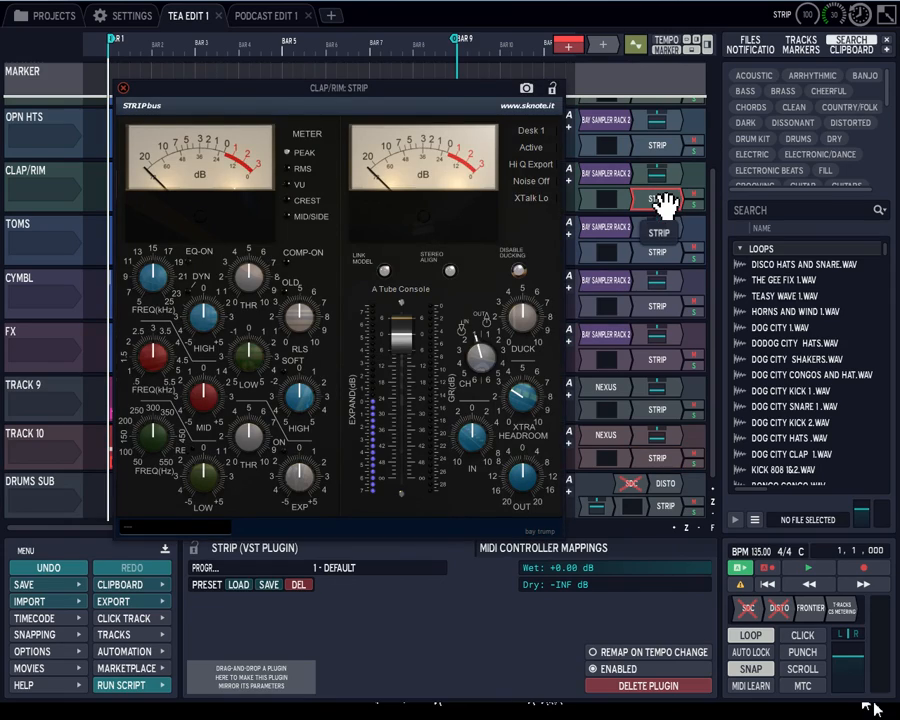
left_click(122, 88)
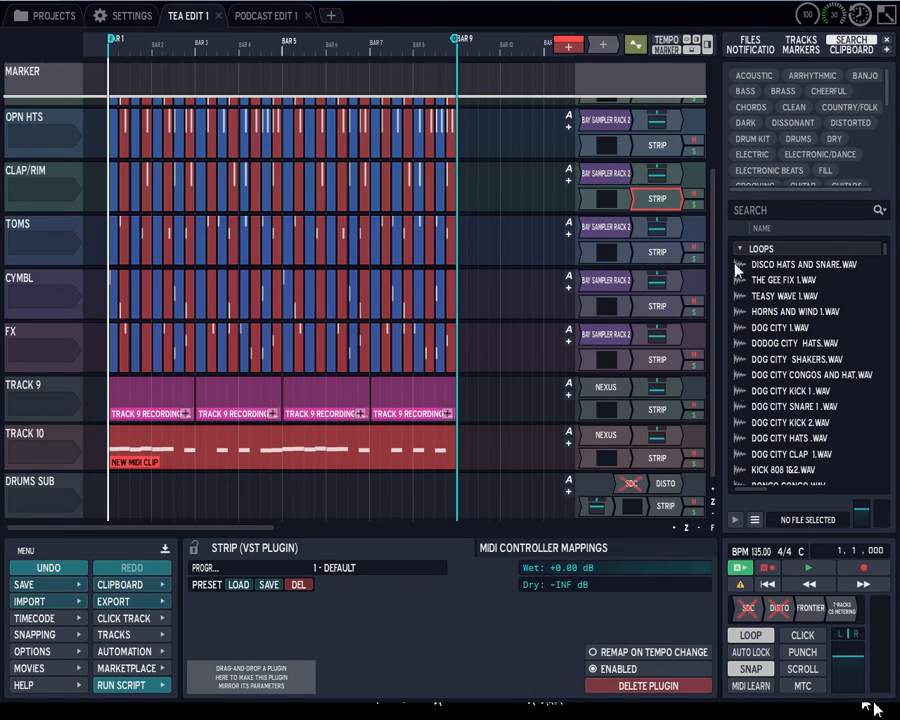
left_click_drag(712, 265, 720, 333)
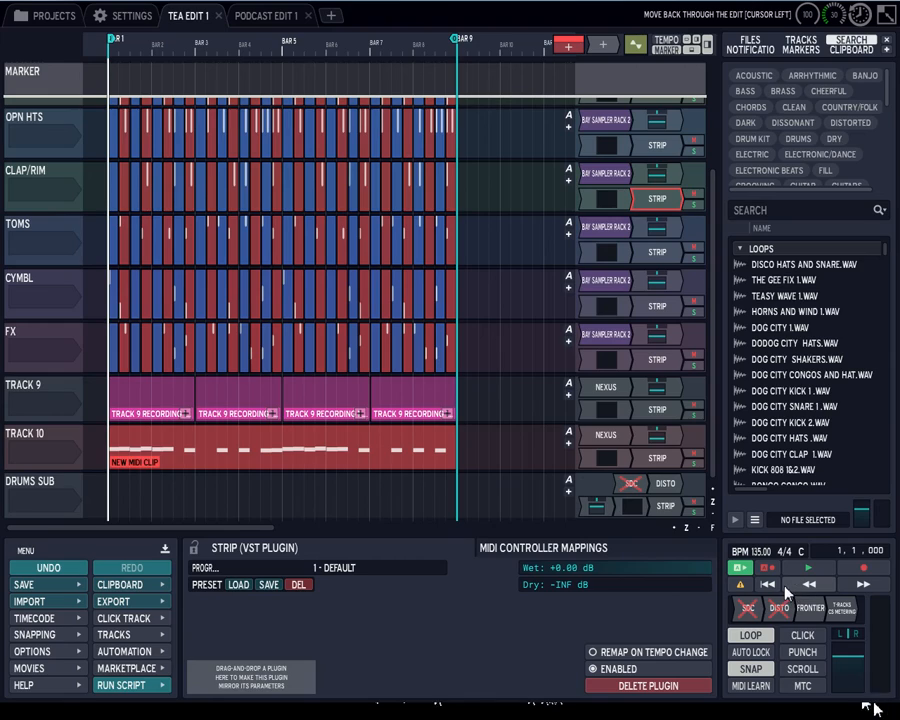
left_click(655, 409)
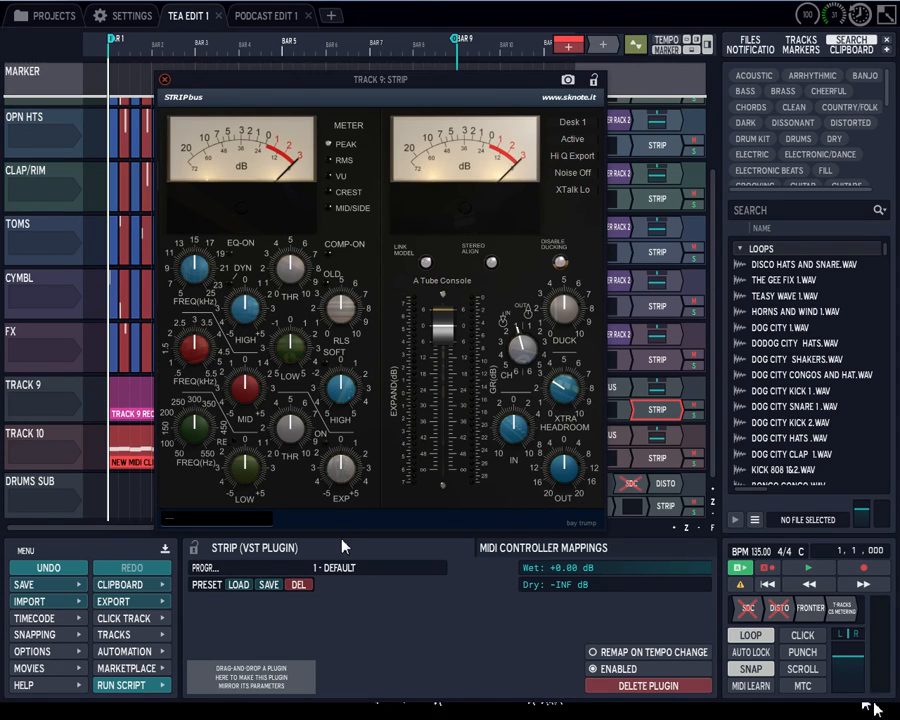
left_click(165, 80)
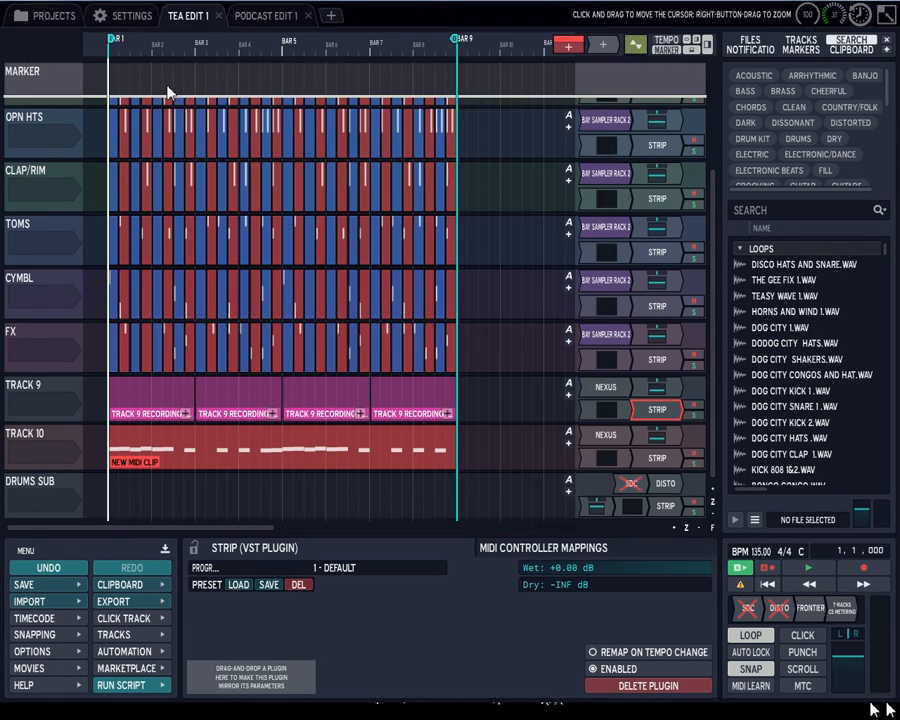
- Examine the volume and pan plugin settings of the Kick and Snare tracks in turn
left_click_drag(714, 337, 709, 93)
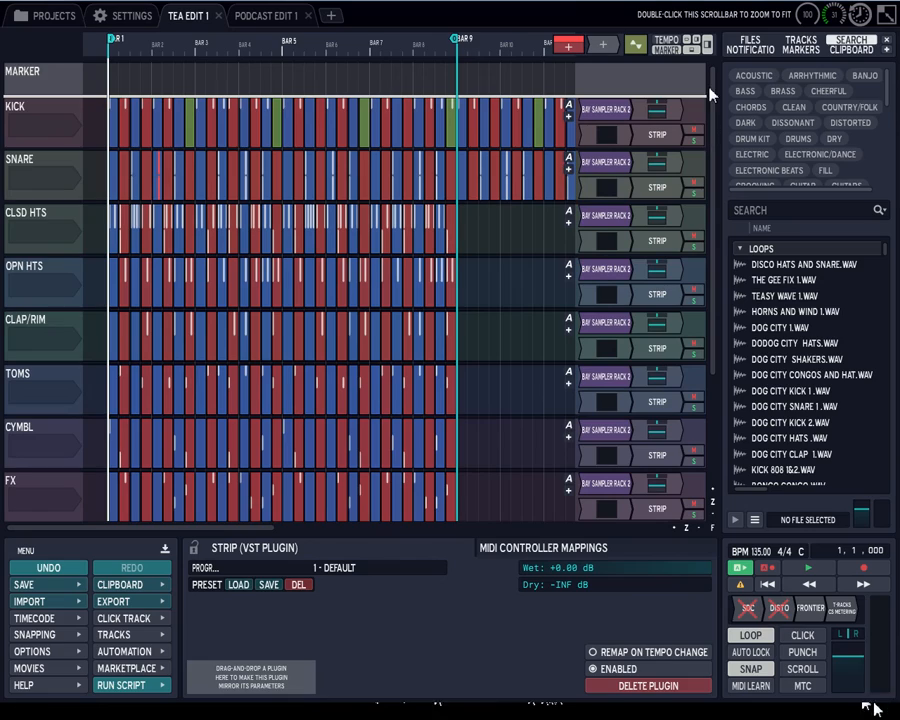
left_click(656, 110)
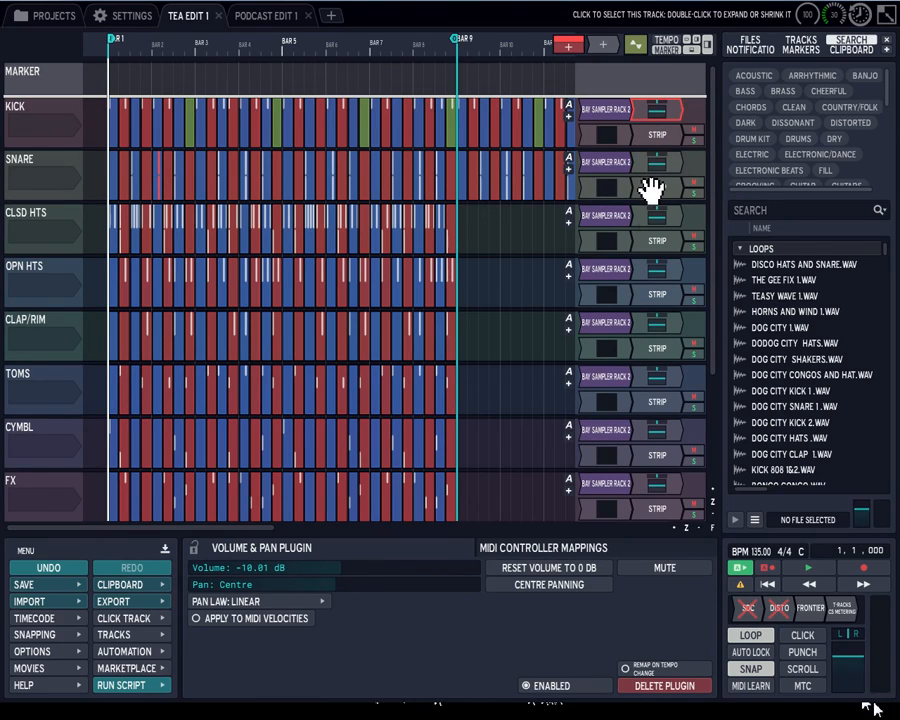
left_click(652, 165)
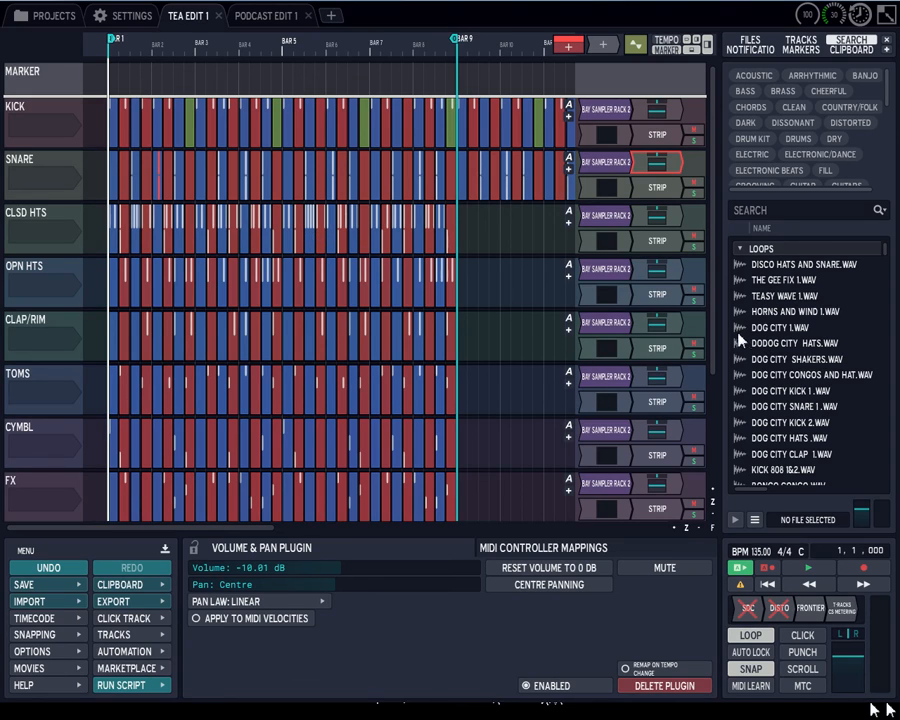
- Examine Track 9's properties and its volume and pan settings, and show Track 10's properties
left_click_drag(717, 353, 693, 430)
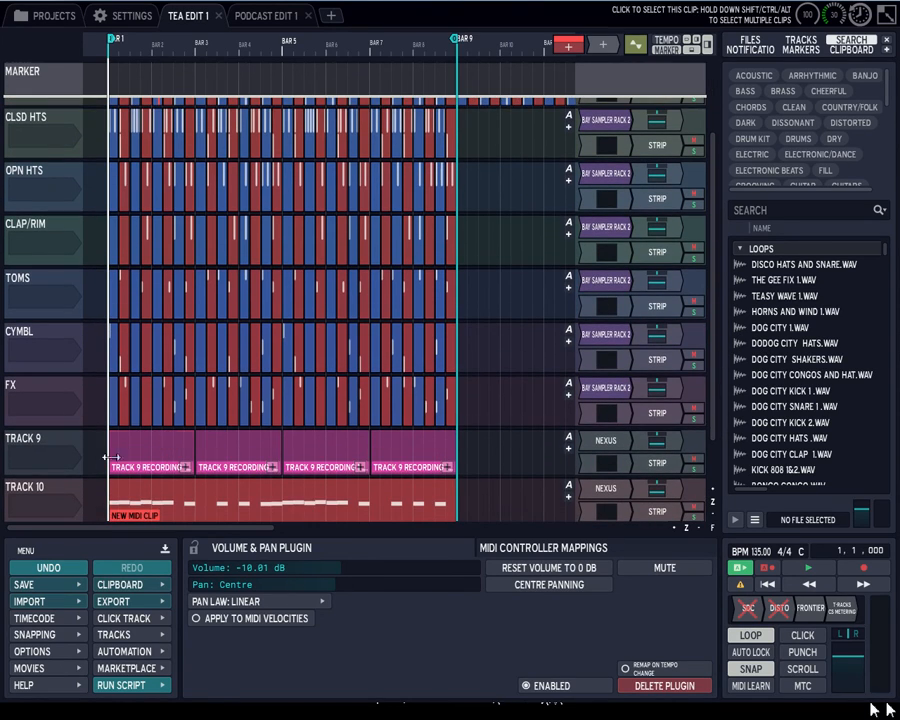
left_click(45, 447)
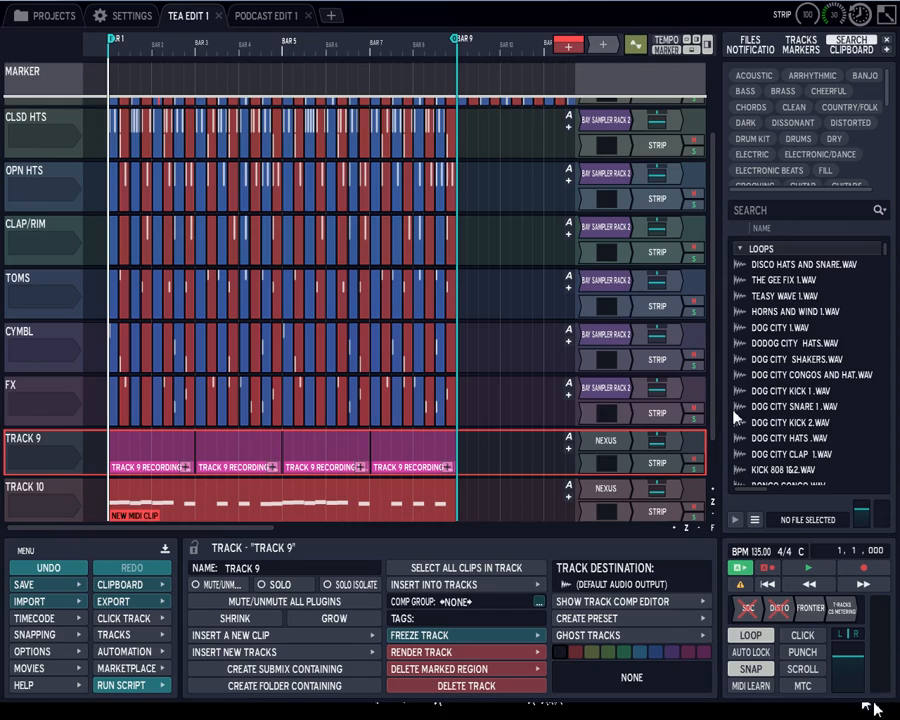
scroll(714, 450, "down", 2)
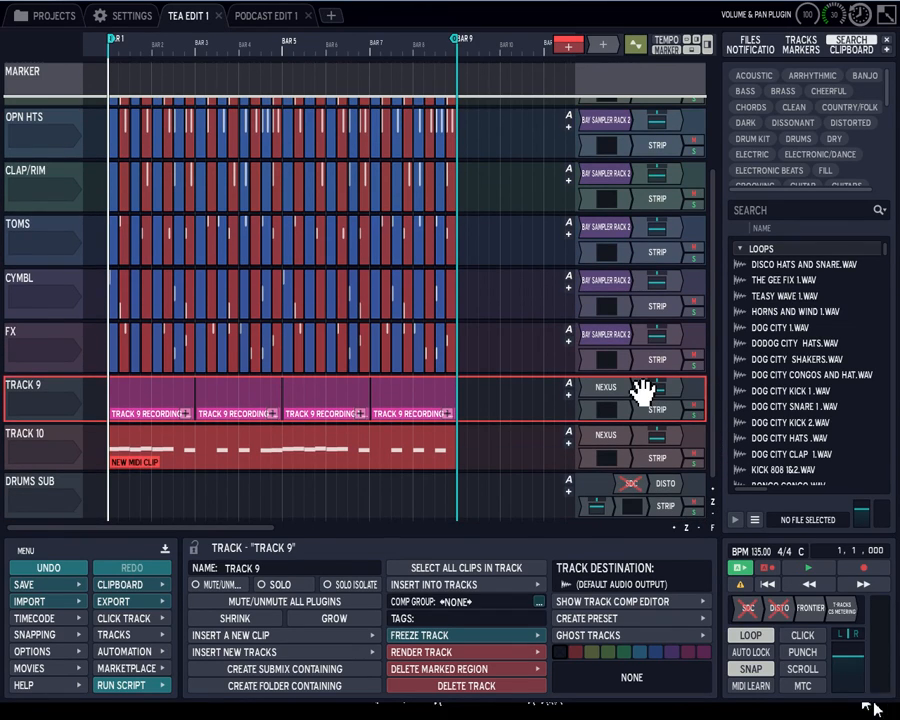
left_click(642, 387)
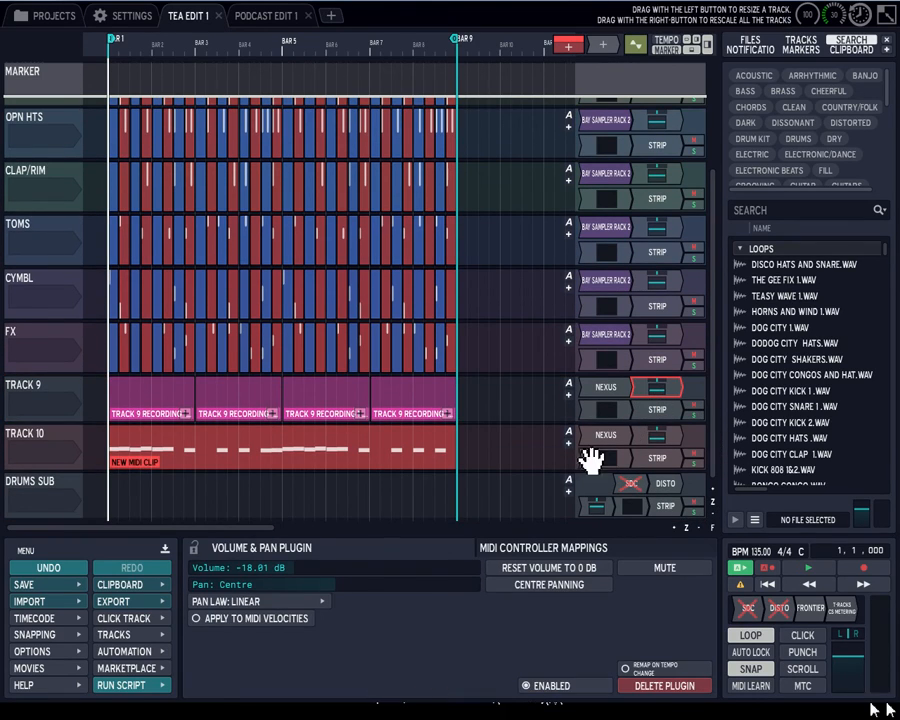
left_click(58, 443)
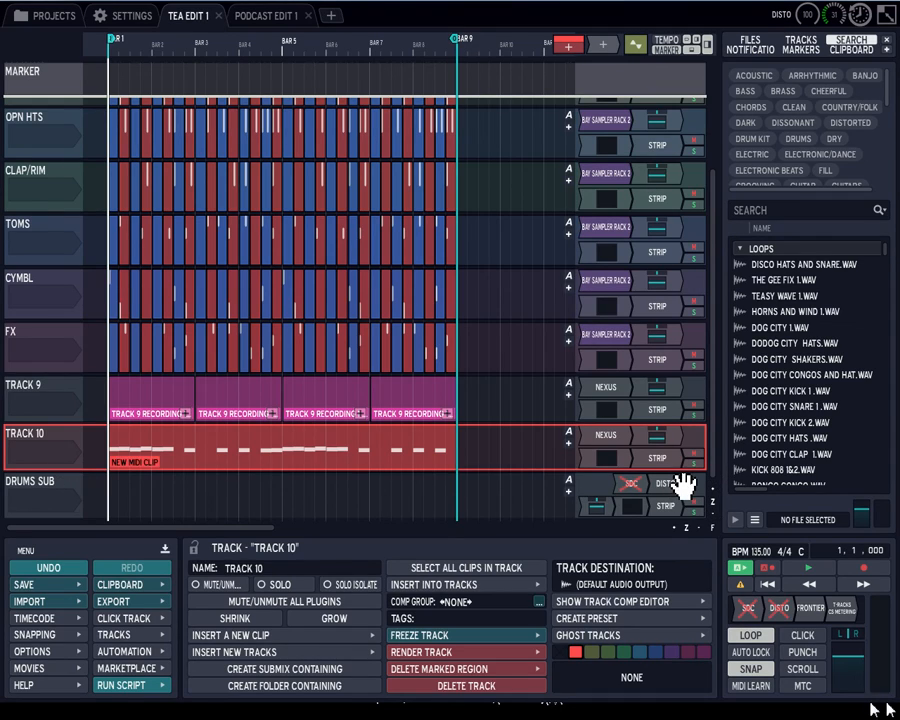
- Examine the Disto plugin on the Drums Sub track, then disable it and close its window
mouse_move(663, 483)
left_mouse_down()
mouse_move(679, 482)
mouse_move(677, 496)
mouse_move(667, 492)
left_mouse_up()
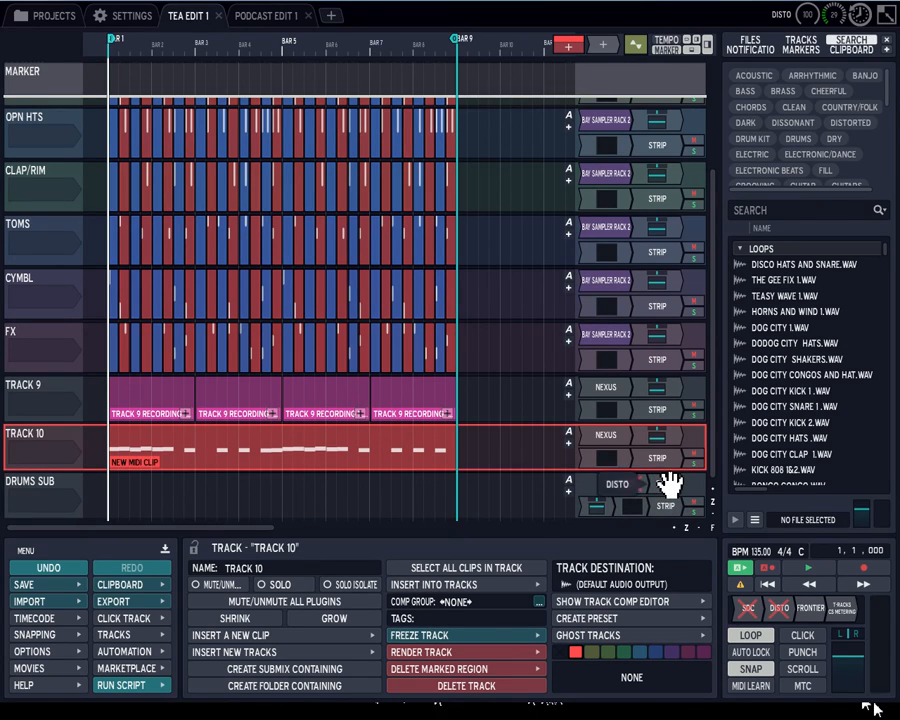
double_click(666, 485)
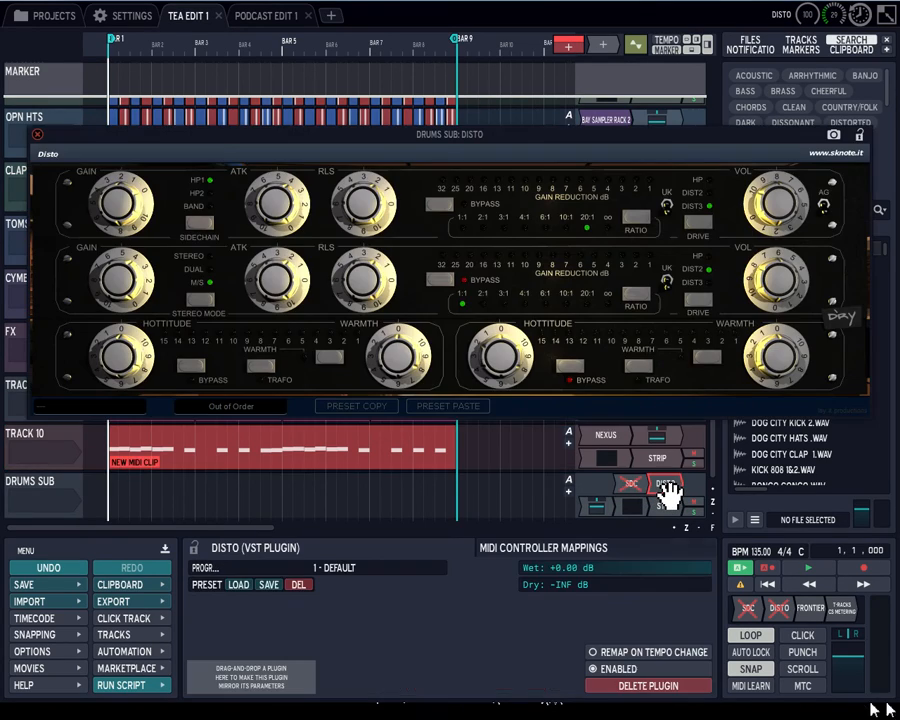
left_click(37, 134)
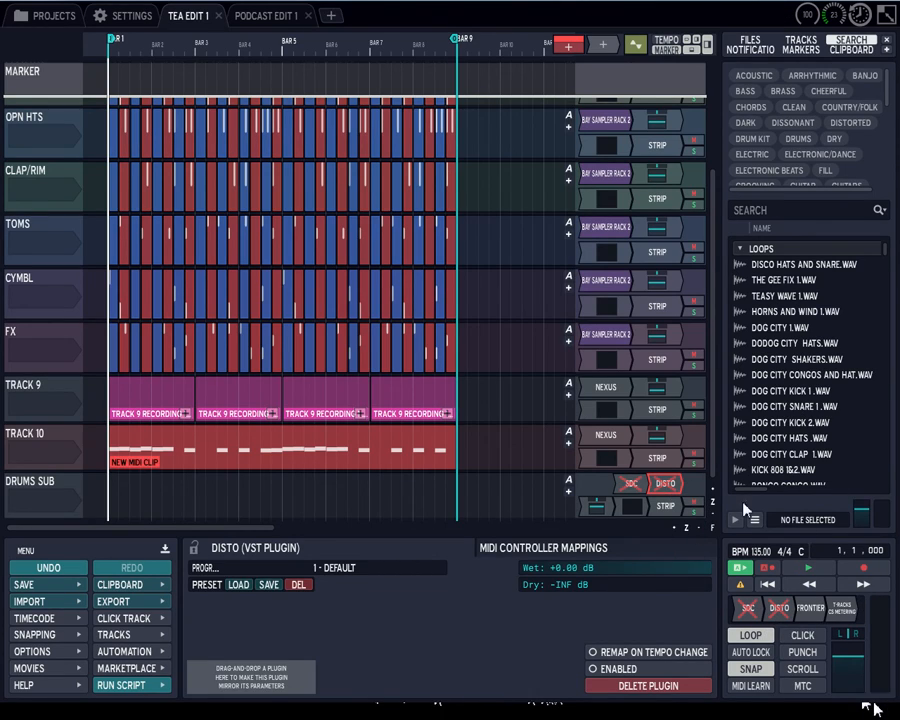
- Examine the default pan law choices in the general behaviour settings and return to Tea Edit 1 without changing any
left_click(128, 20)
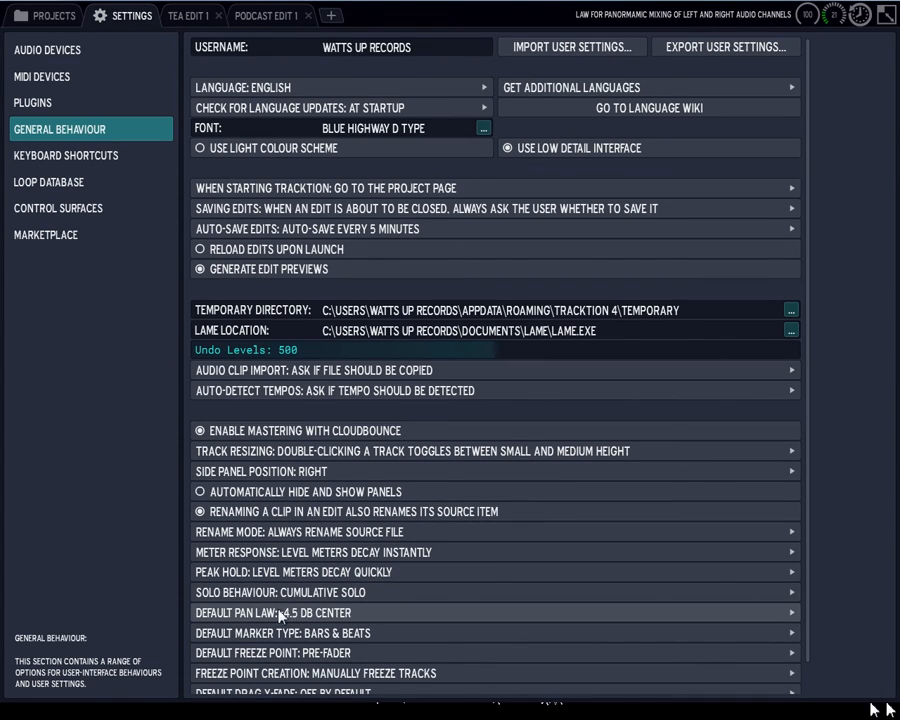
left_click(240, 613)
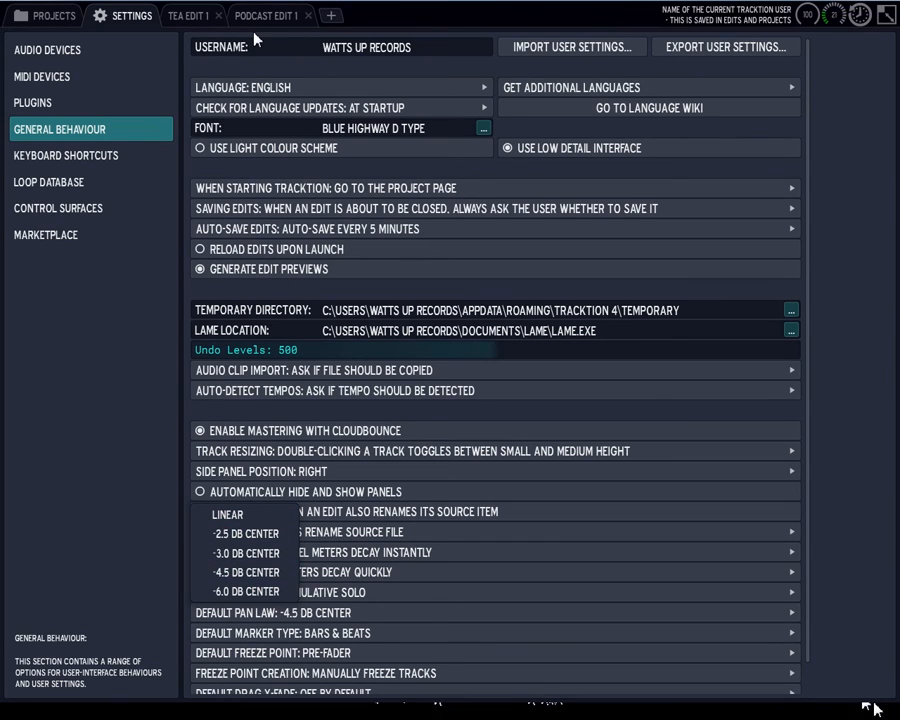
left_click(188, 15)
left_click(188, 15)
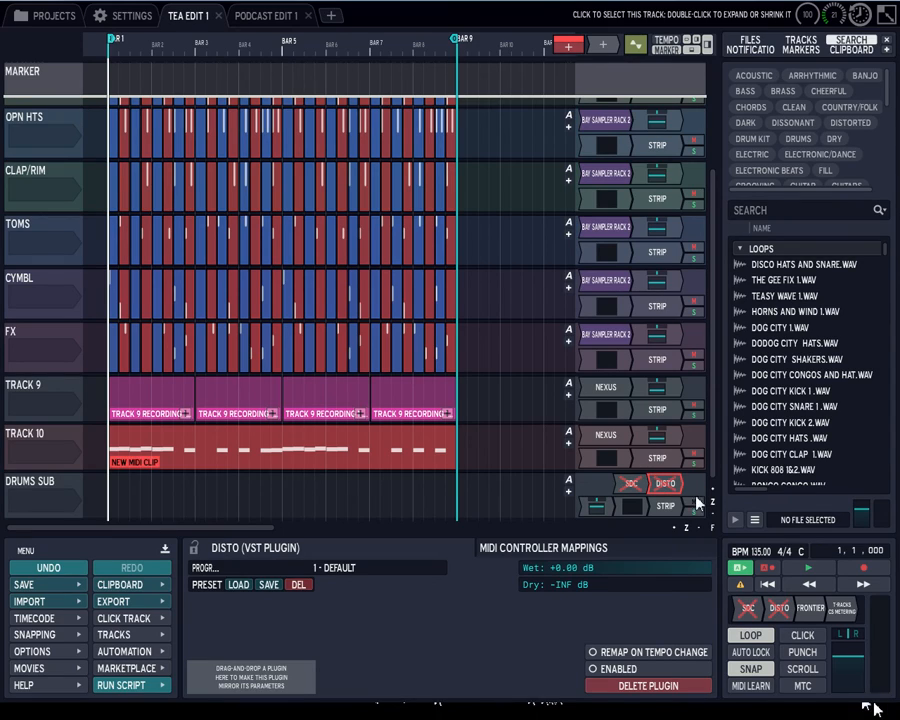
- Start playback and watch the Drums Sub track's Strip console meters, moving the window fully into view before closing it
left_click(803, 570)
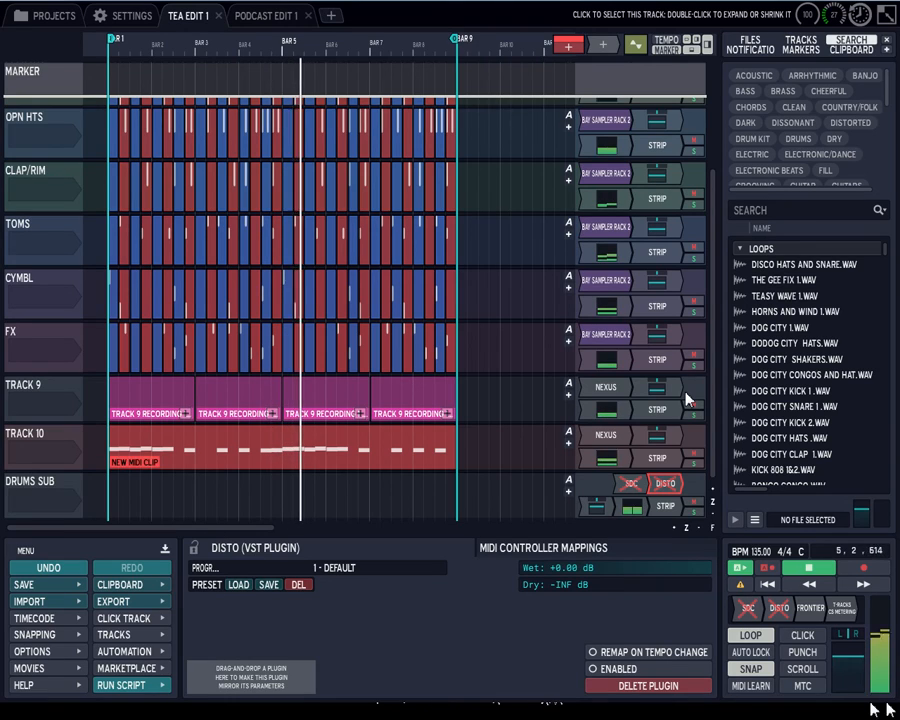
left_click(677, 510)
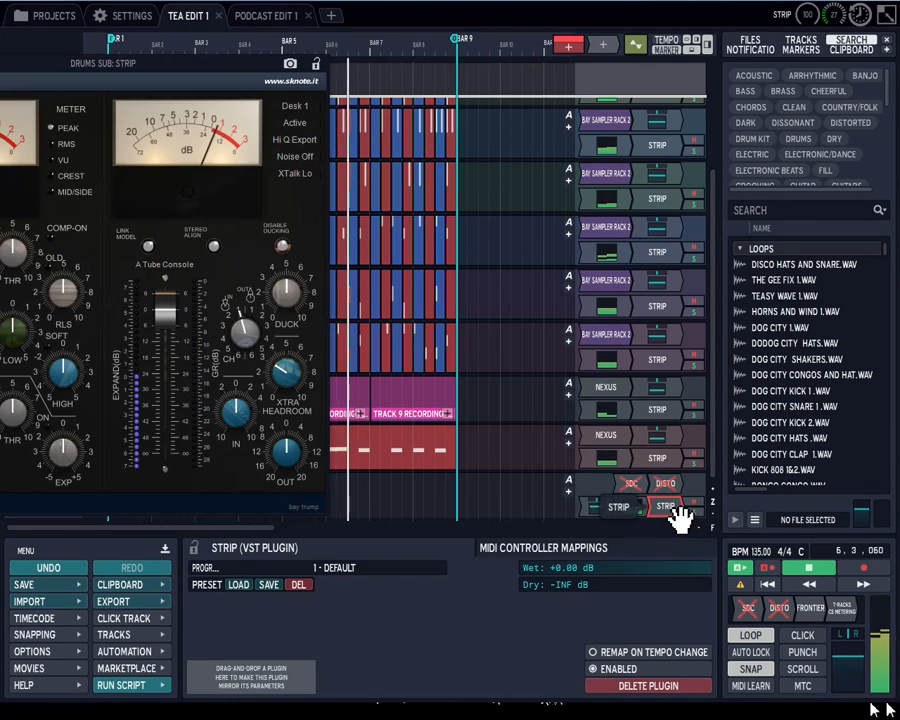
left_click_drag(217, 70, 473, 70)
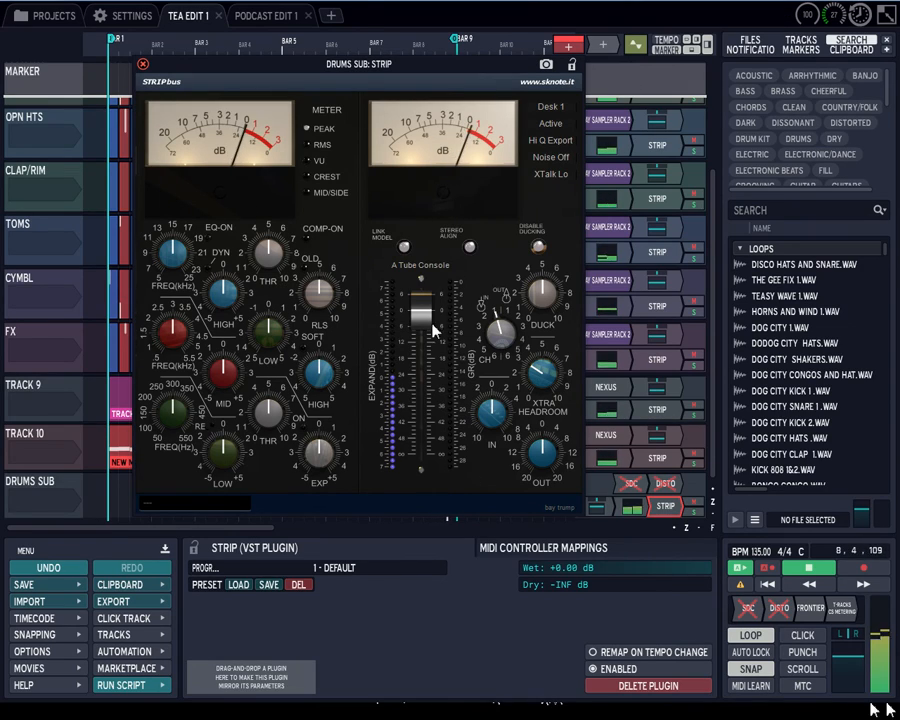
left_click(143, 64)
- Examine the Strip consoles of Track 10 and the FX track in turn during playback, closing each one
left_click(664, 459)
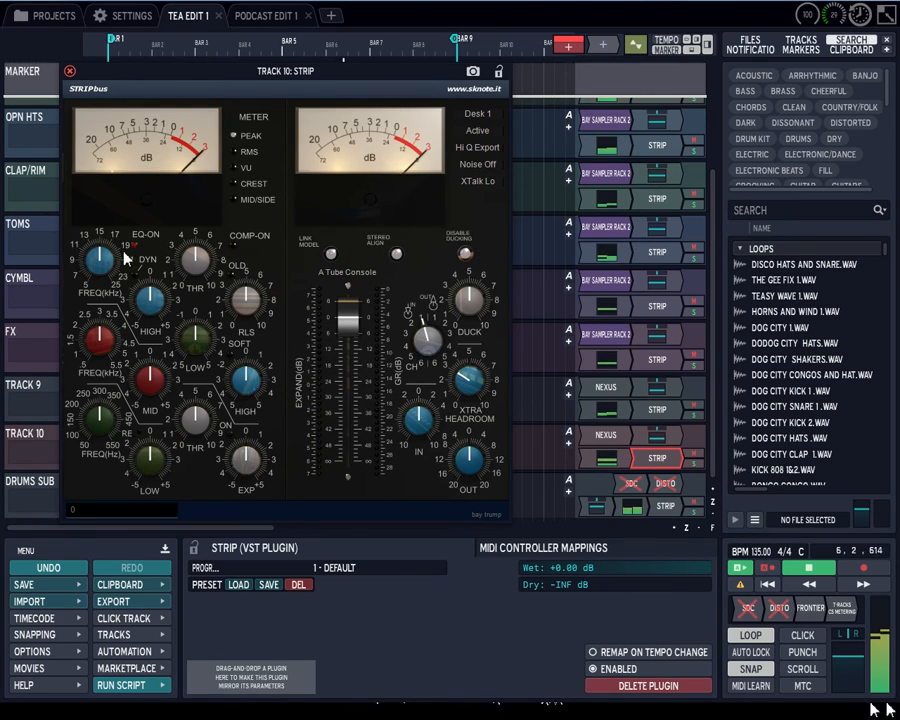
left_click(70, 71)
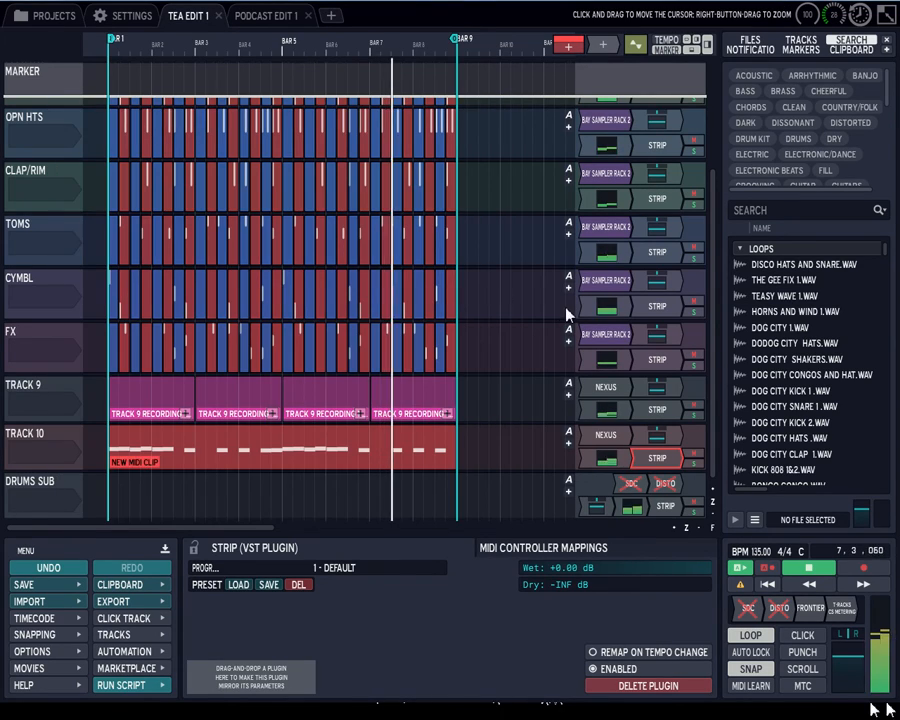
left_click(658, 360)
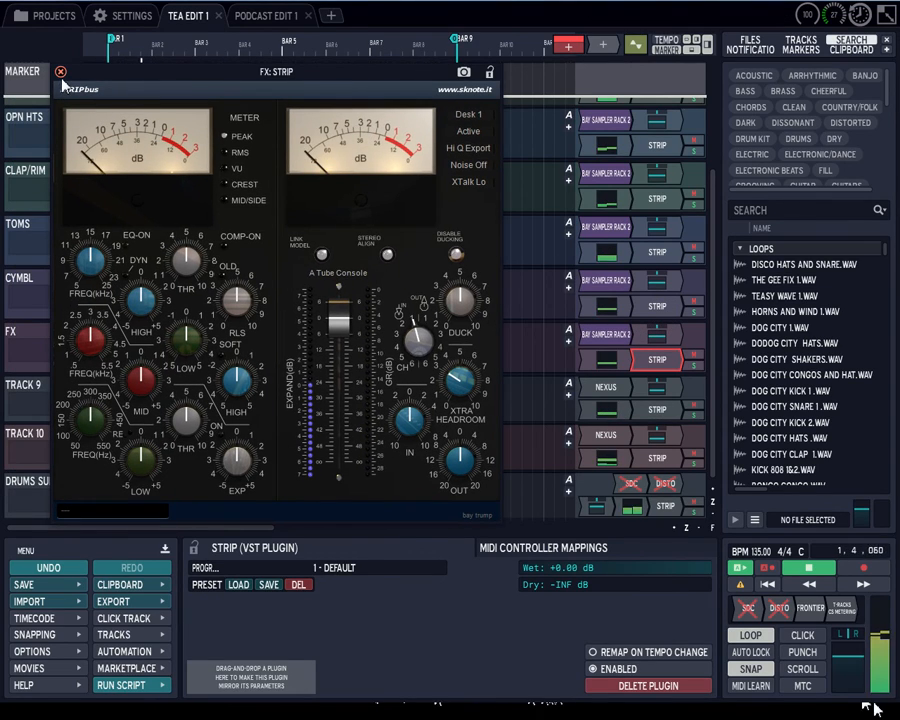
left_click(60, 72)
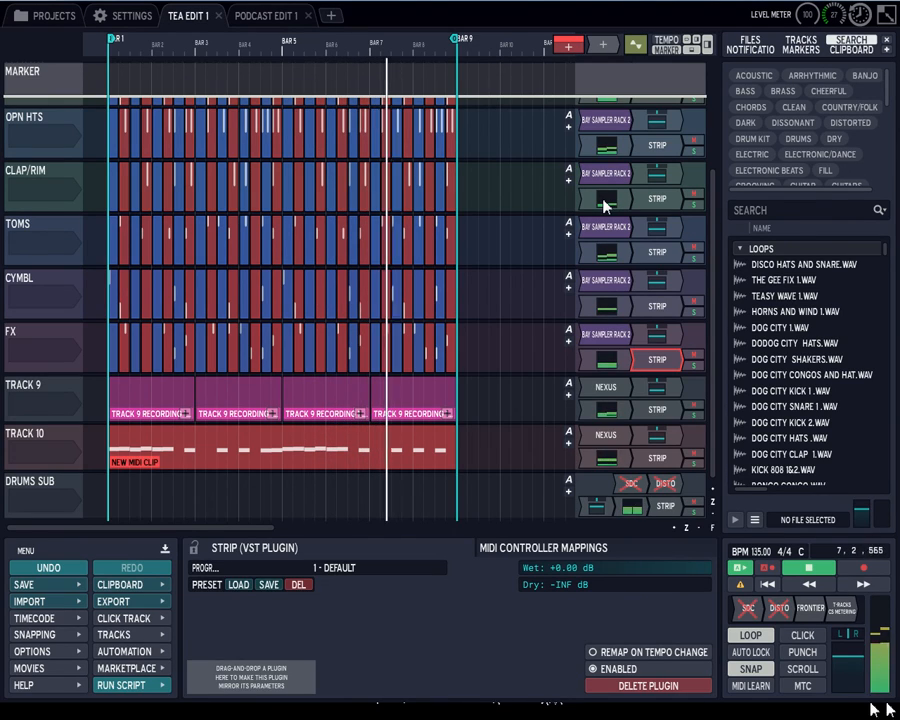
- Open the master Frontier limiter, disable it and close its window
double_click(810, 608)
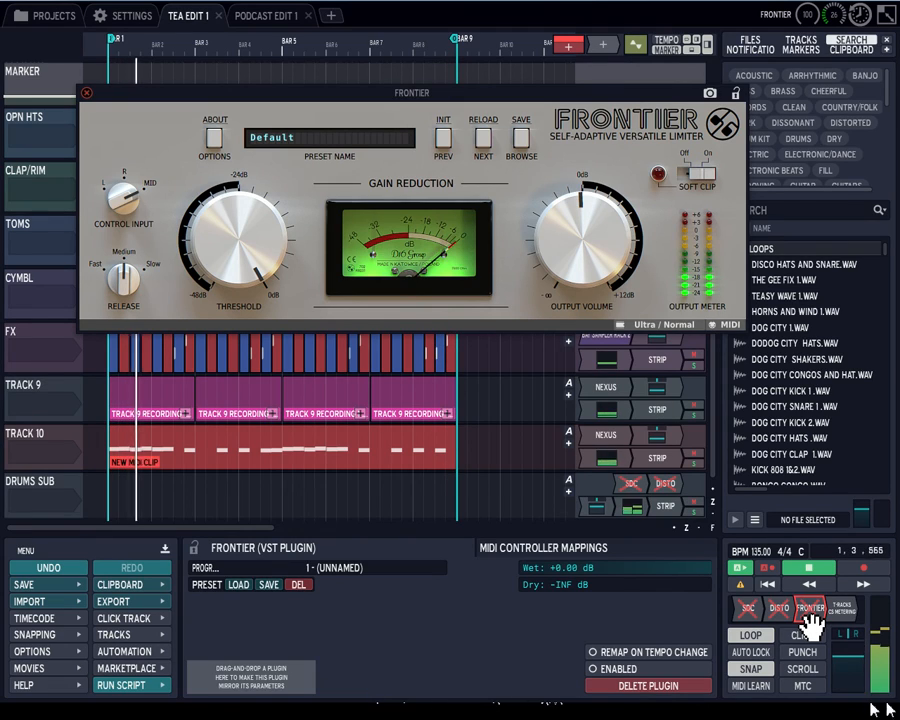
left_click(87, 93)
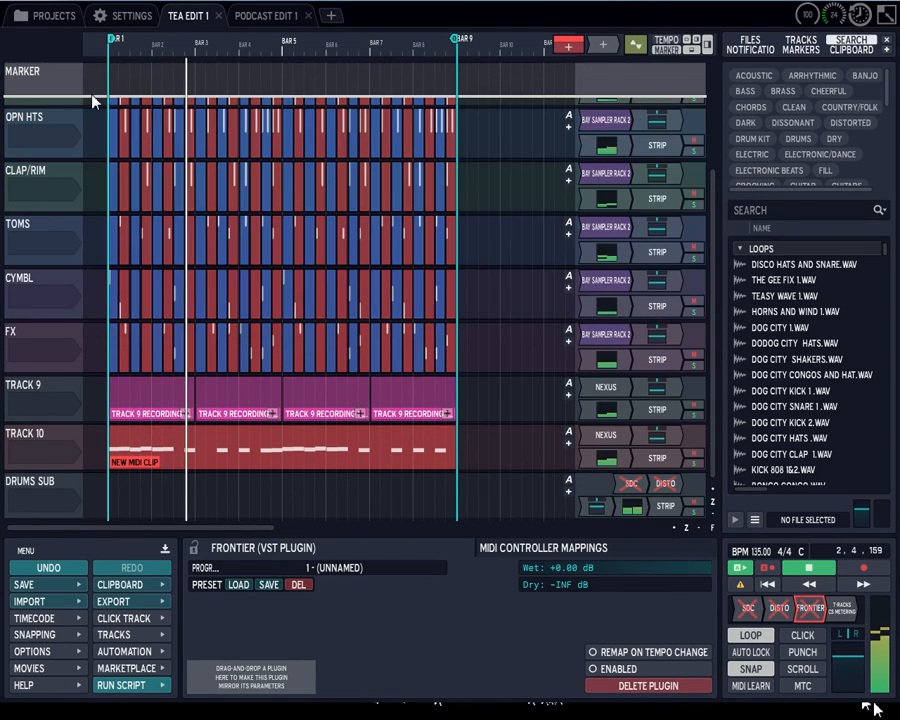
- Try to select the Strip plugins on all tracks together, starting from the Kick track's Strip
left_click_drag(715, 443, 701, 418)
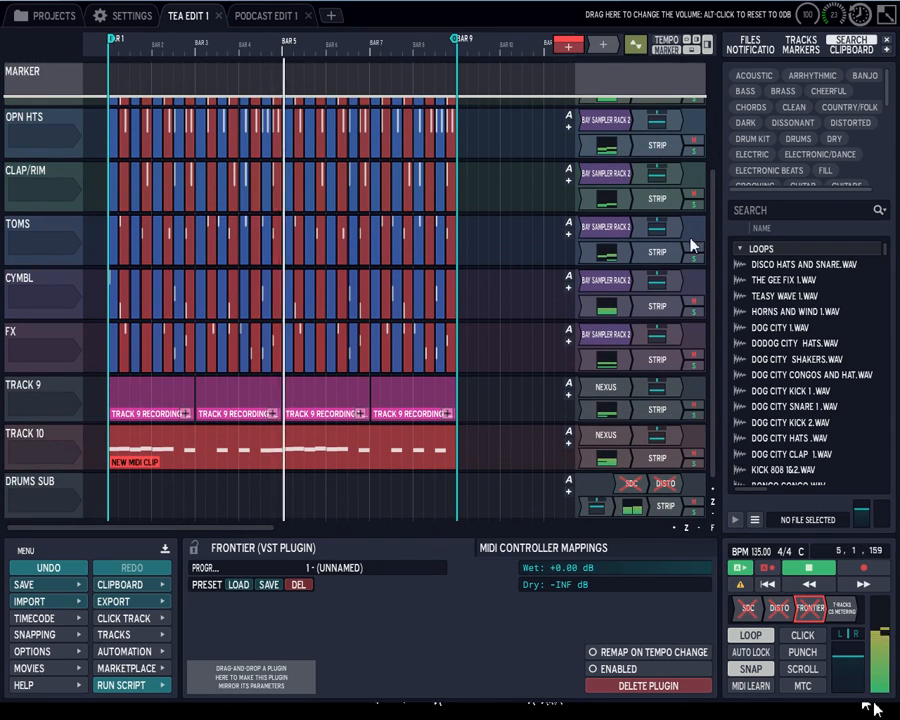
left_click_drag(707, 297, 705, 165)
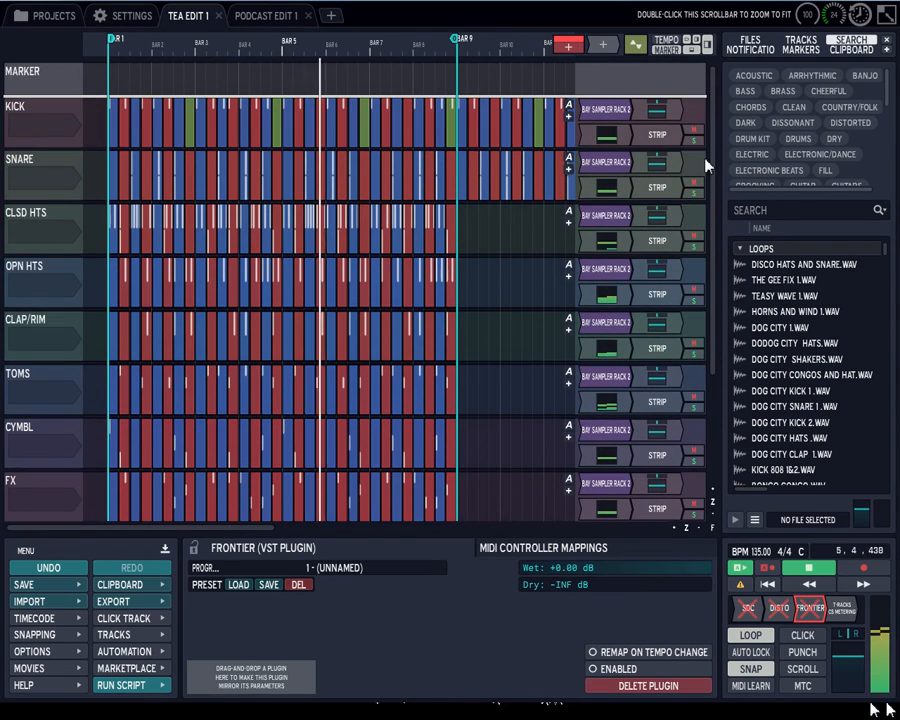
right_click(655, 137)
left_click(671, 227)
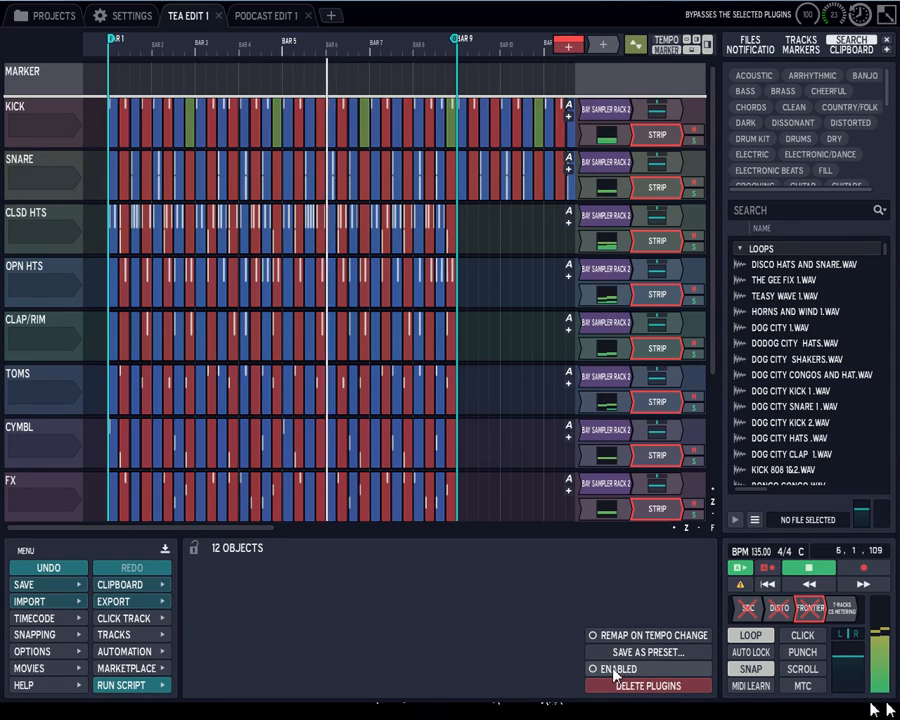
scroll(613, 266, "down", 3)
scroll(610, 266, "down", 3)
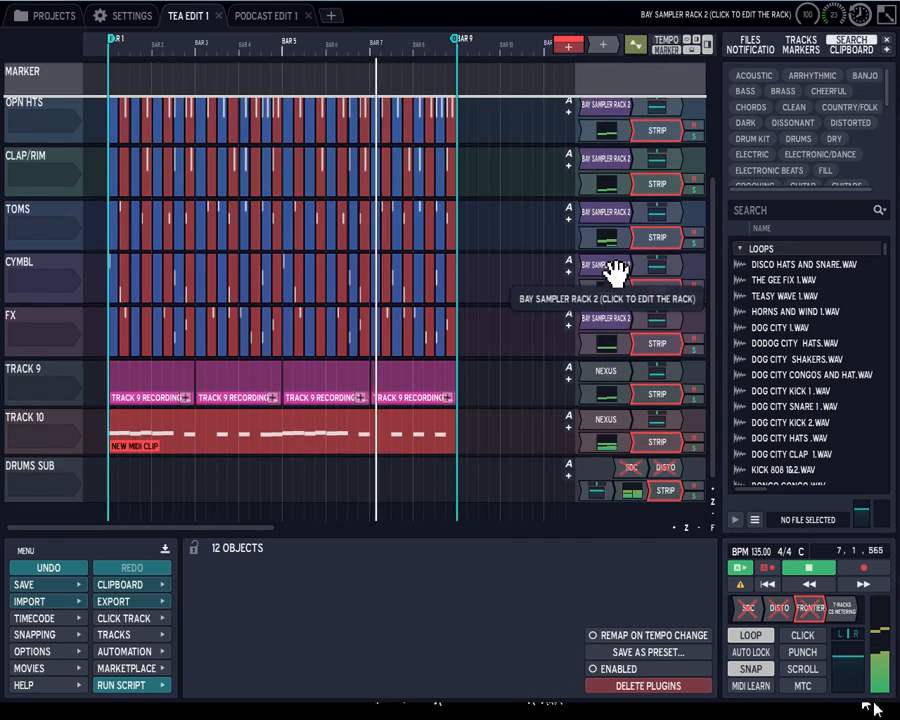
- Examine the master Frontier limiter and the Drums Sub track's volume and Disto plugins in turn, closing their windows
double_click(807, 609)
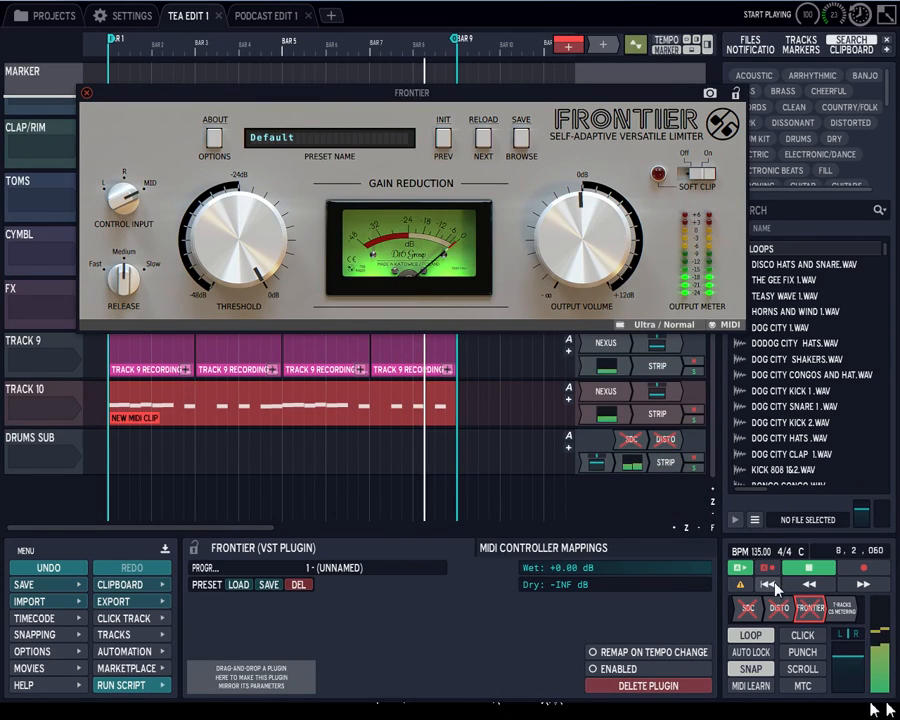
left_click(610, 462)
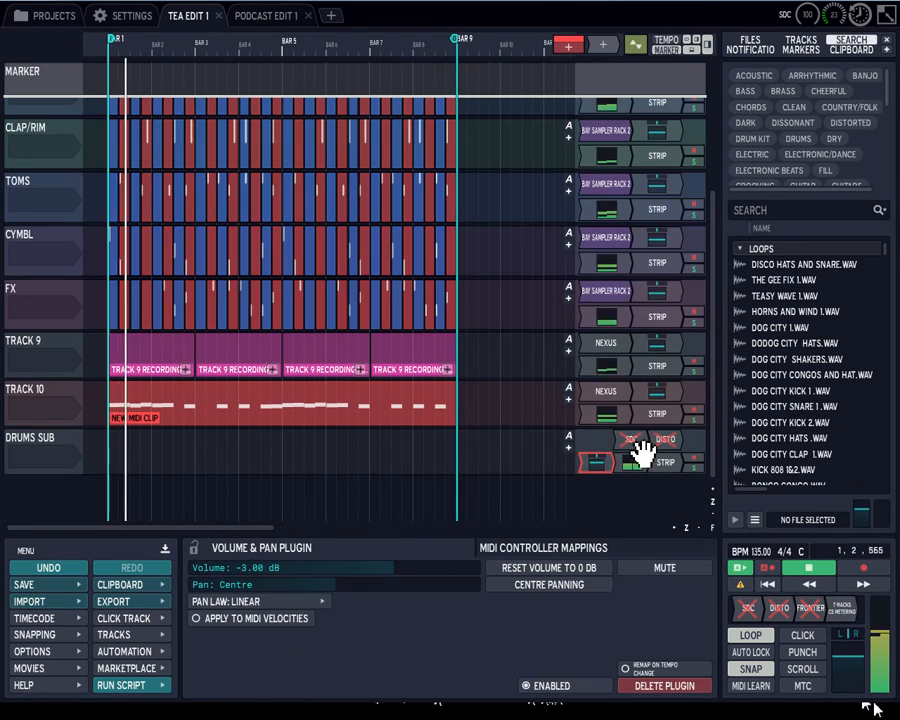
double_click(662, 440)
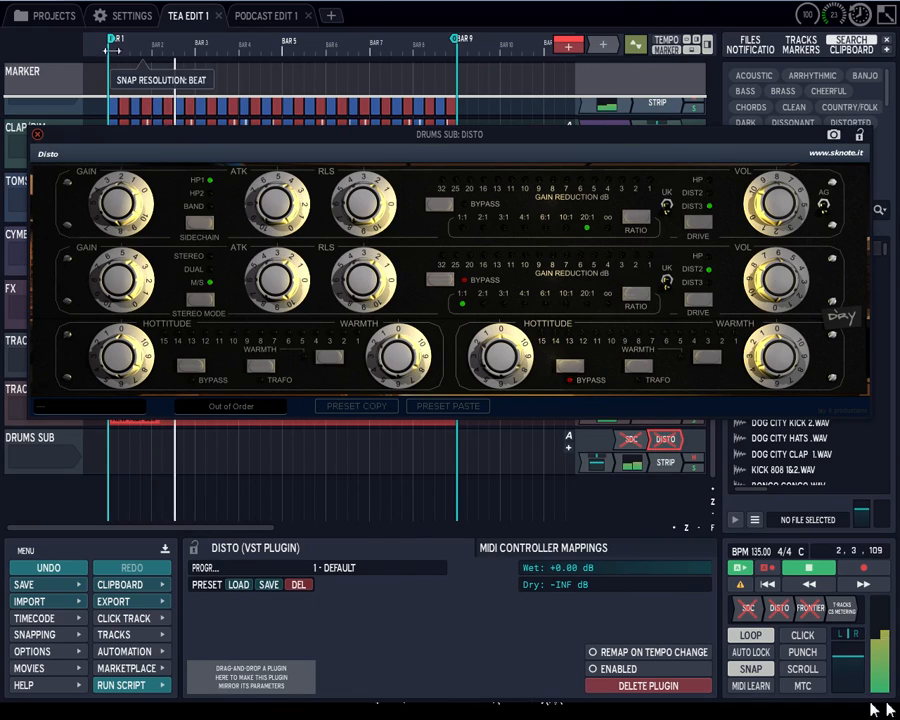
left_click(37, 134)
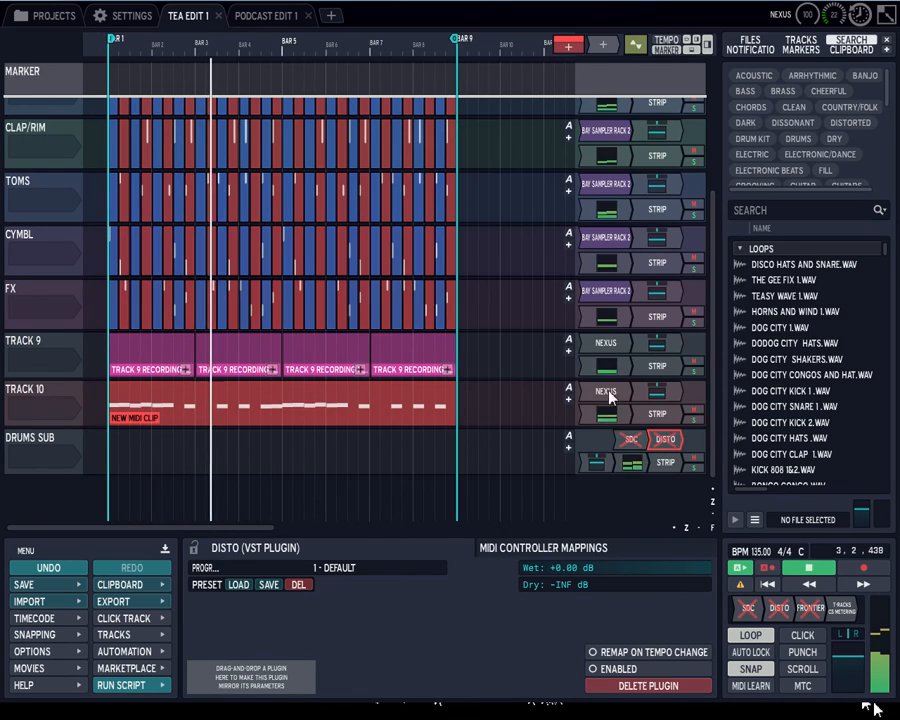
- Select every plugin of the same type as Track 10's Strip and disable them all
double_click(658, 416)
right_click(658, 416)
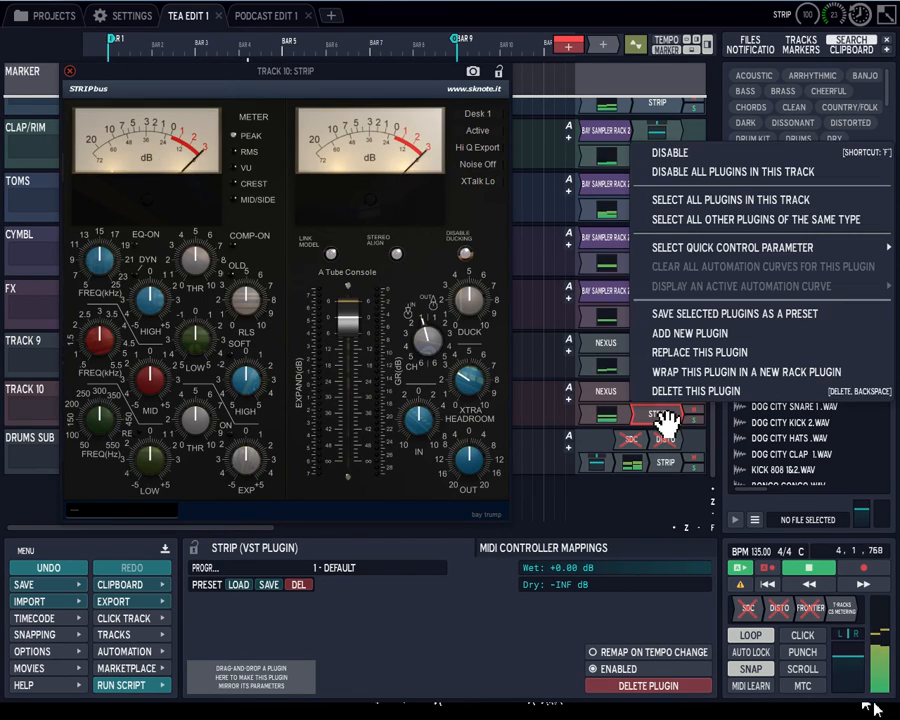
left_click(688, 219)
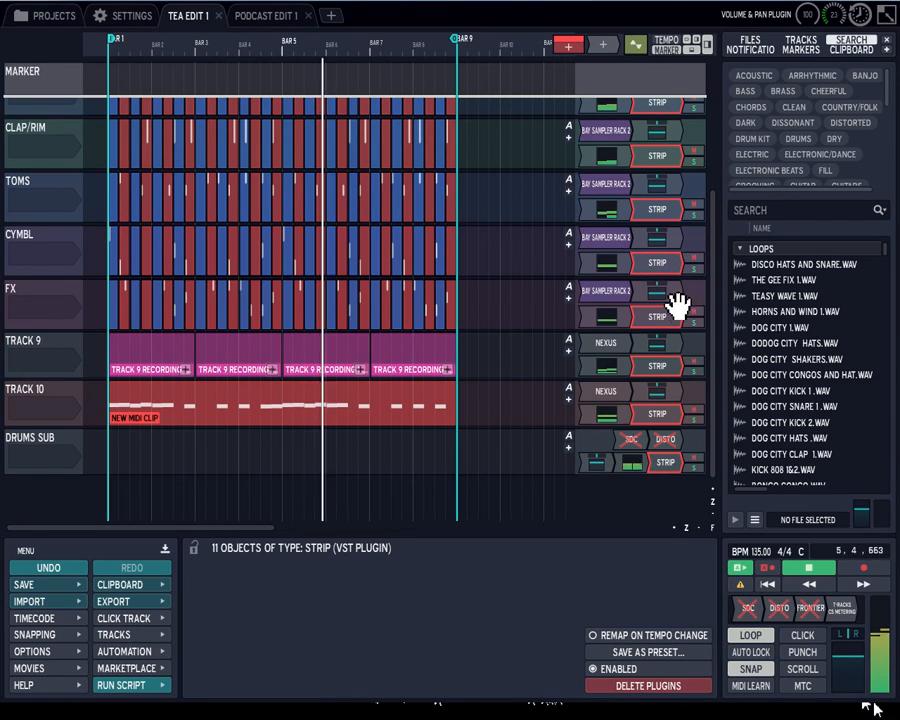
left_click(593, 669)
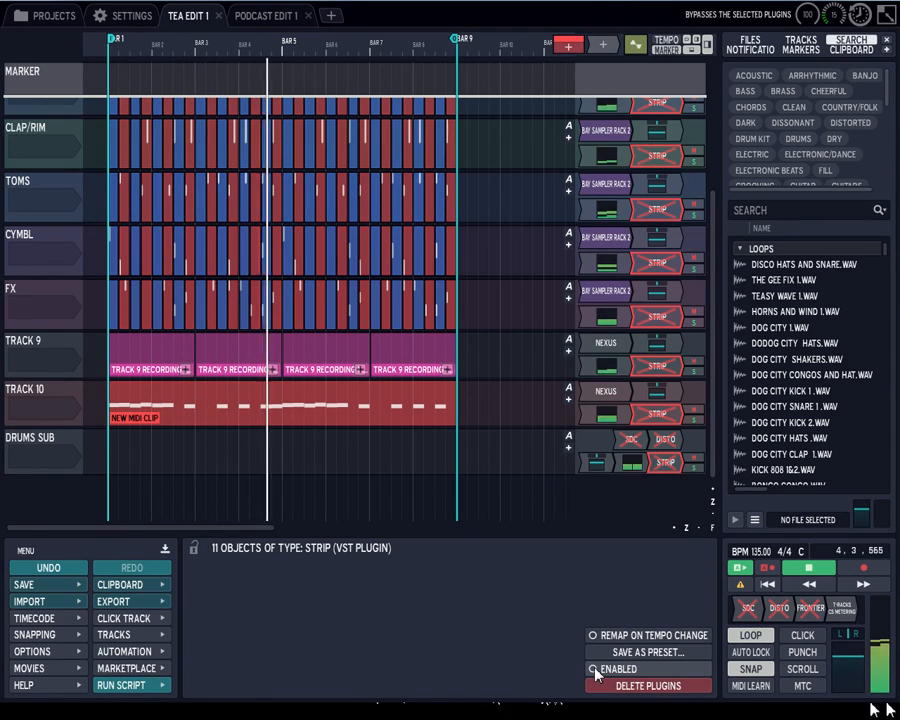
- Show the Drums Sub track's level meter and lock the properties panel on it
left_click(624, 463)
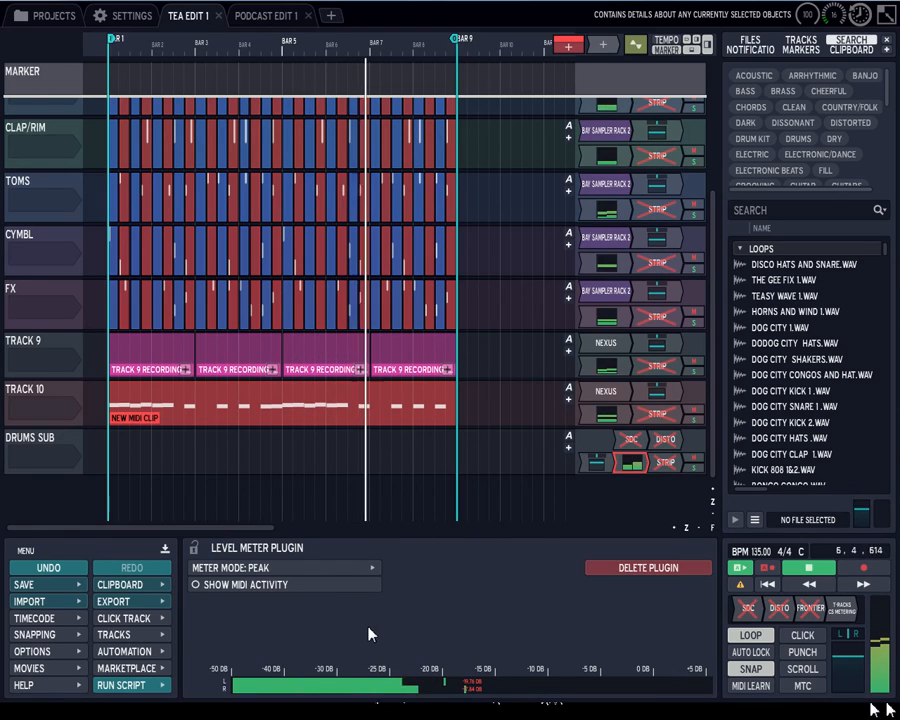
left_click(194, 549)
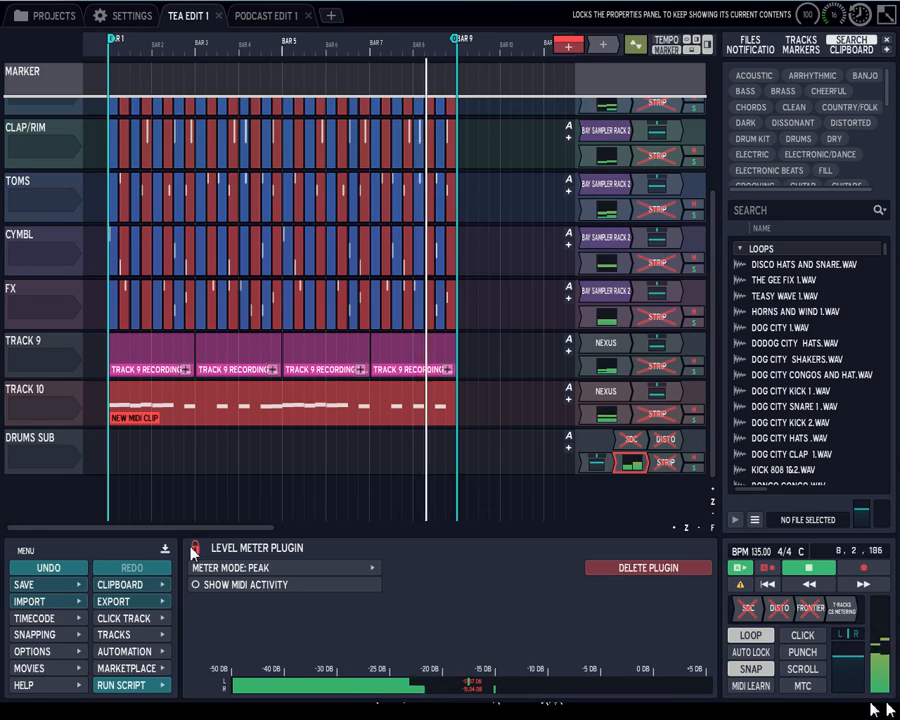
- Re-enable the Strip plugins on all tracks and compare the Drums Sub track's level meter with its Strip console
double_click(663, 467)
right_click(665, 467)
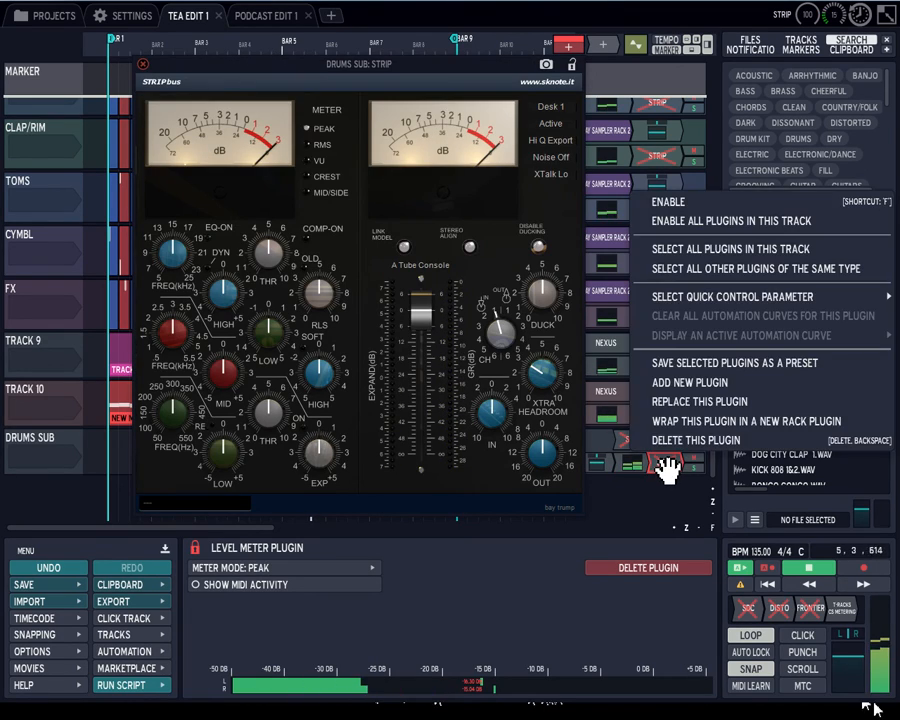
left_click(710, 269)
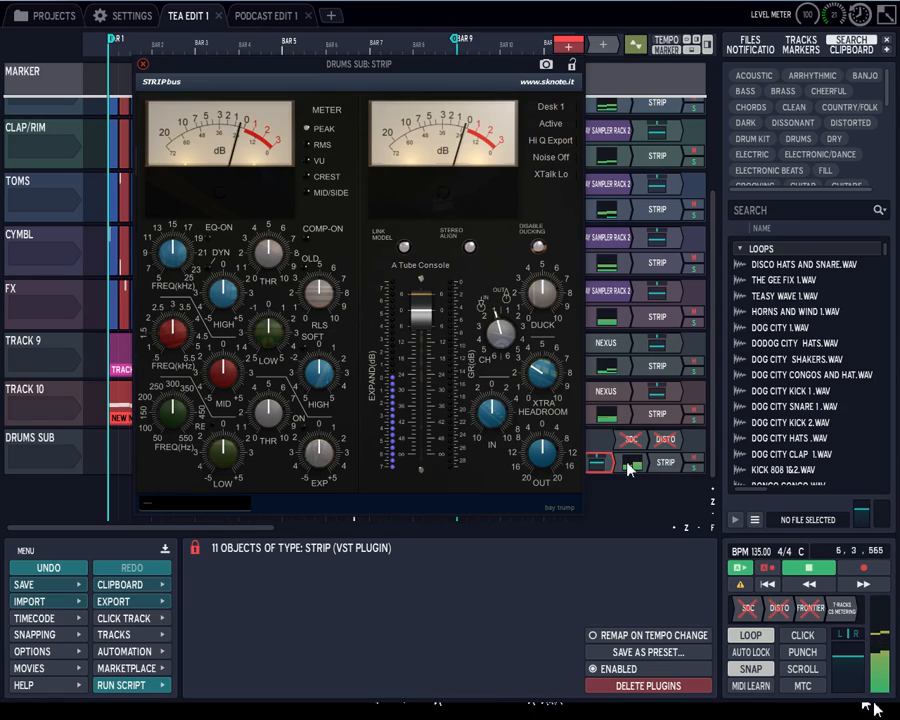
left_click(201, 551)
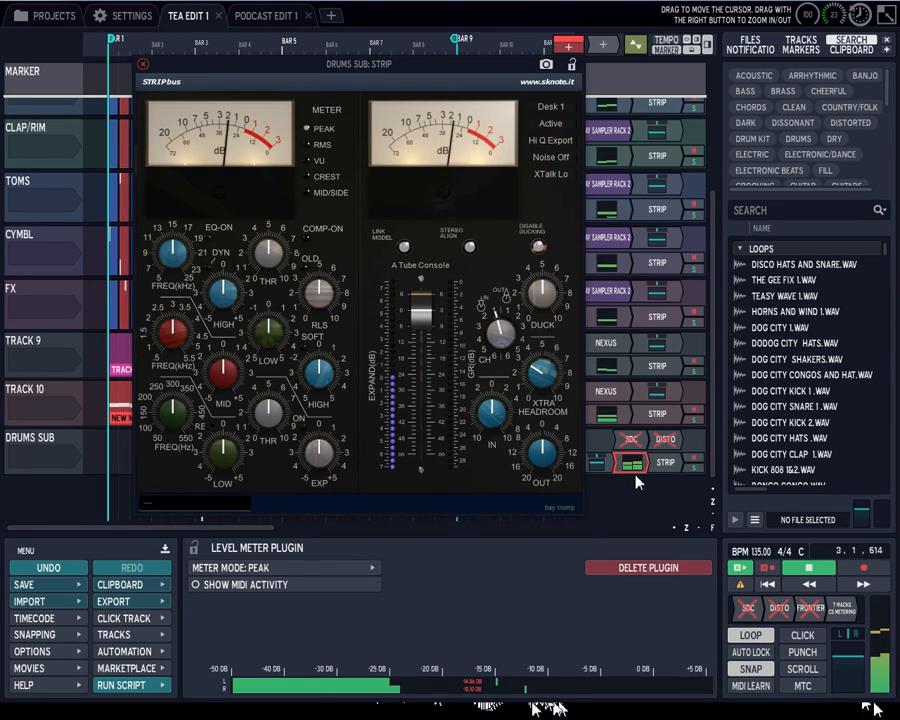
left_click(663, 462)
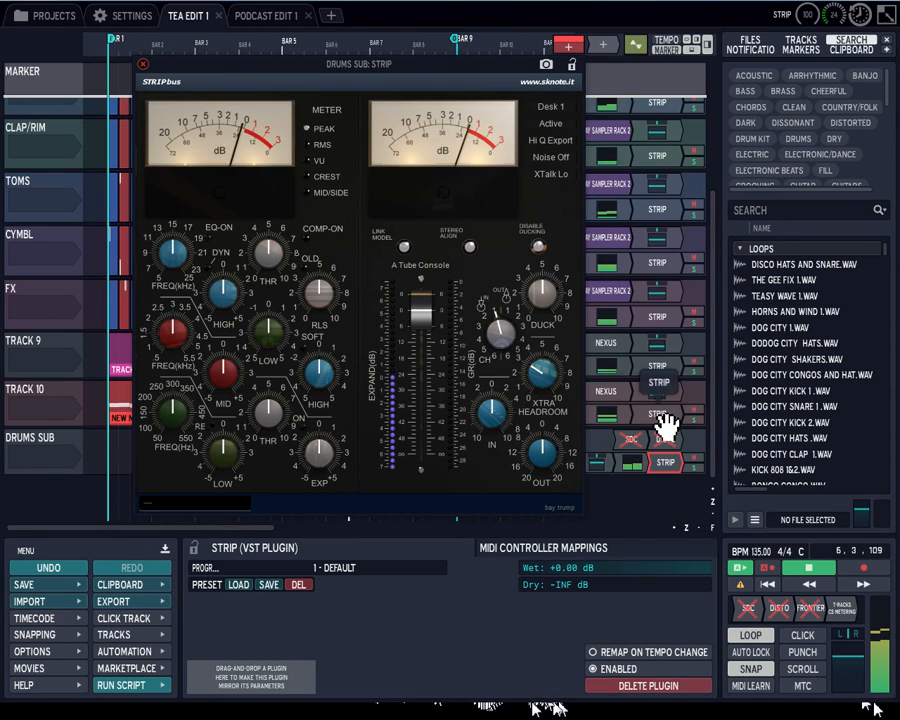
- Lock the properties panel on Track 10's level meter and open that track's Strip console for comparison
left_click(630, 414)
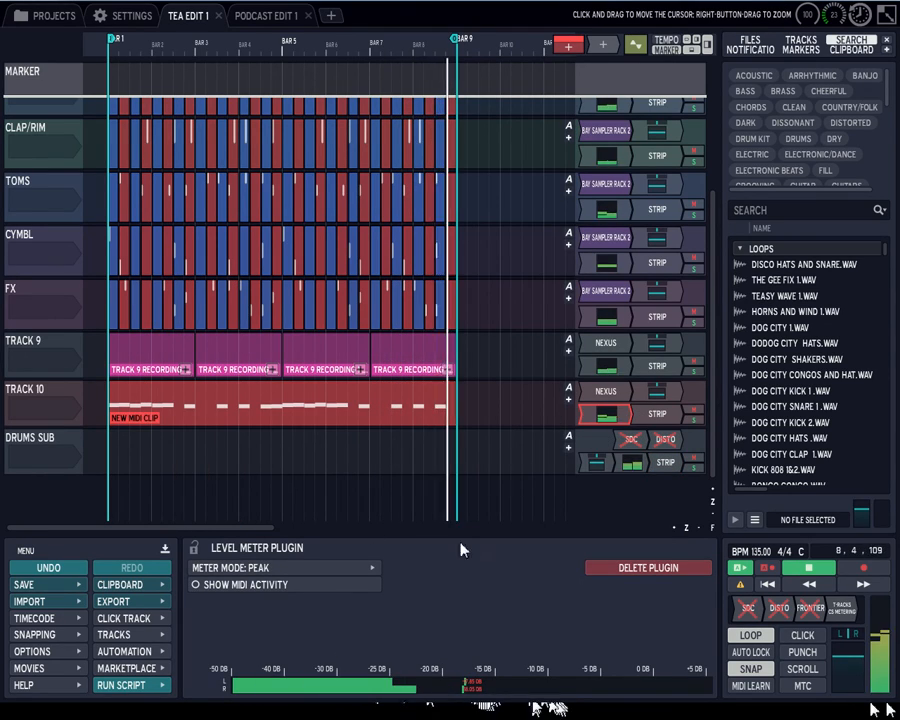
left_click(197, 550)
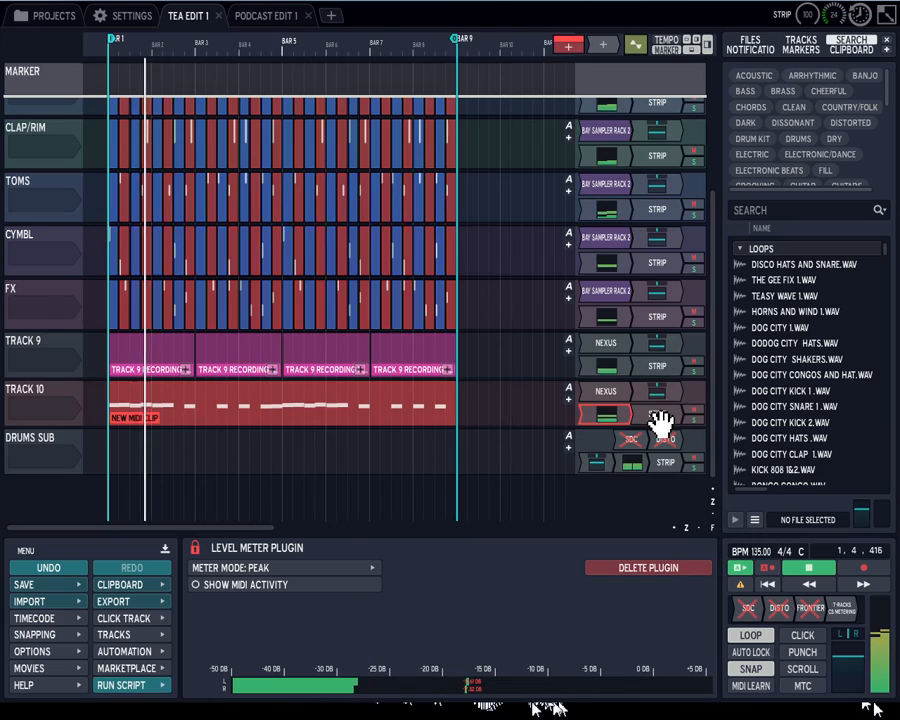
left_click(657, 418)
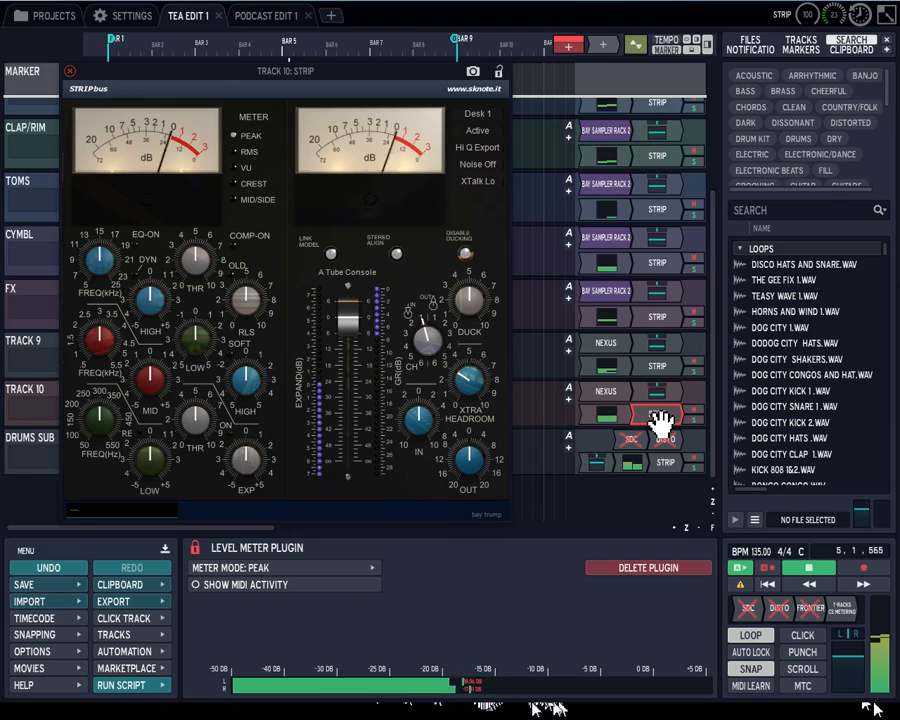
- Close Track 10's console, select the Strip plugins on all tracks and unlock the properties panel to show their shared settings
left_click(69, 72)
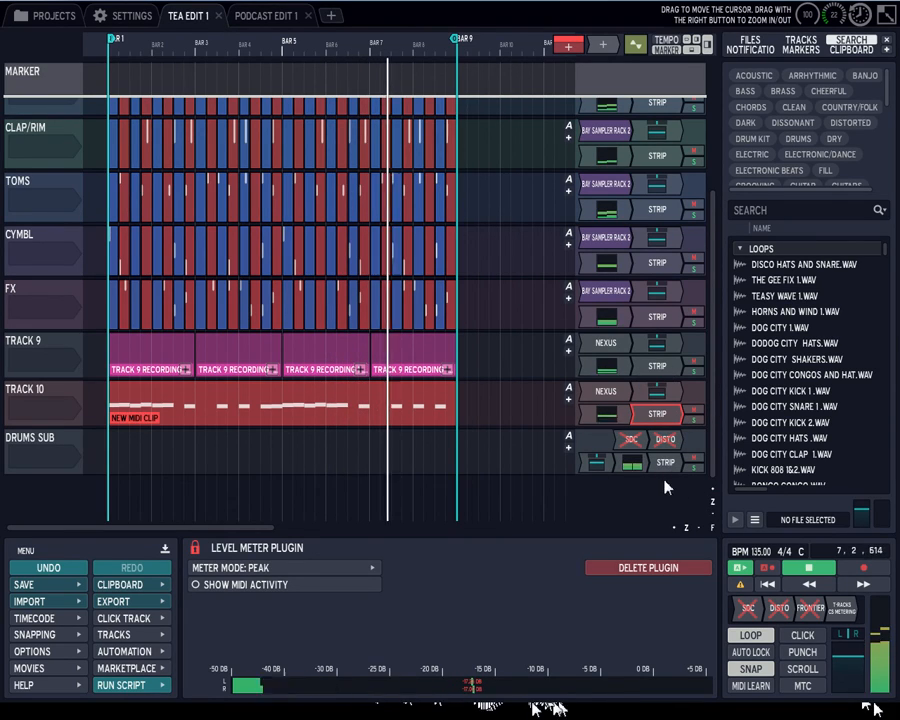
right_click(670, 462)
left_click(693, 270)
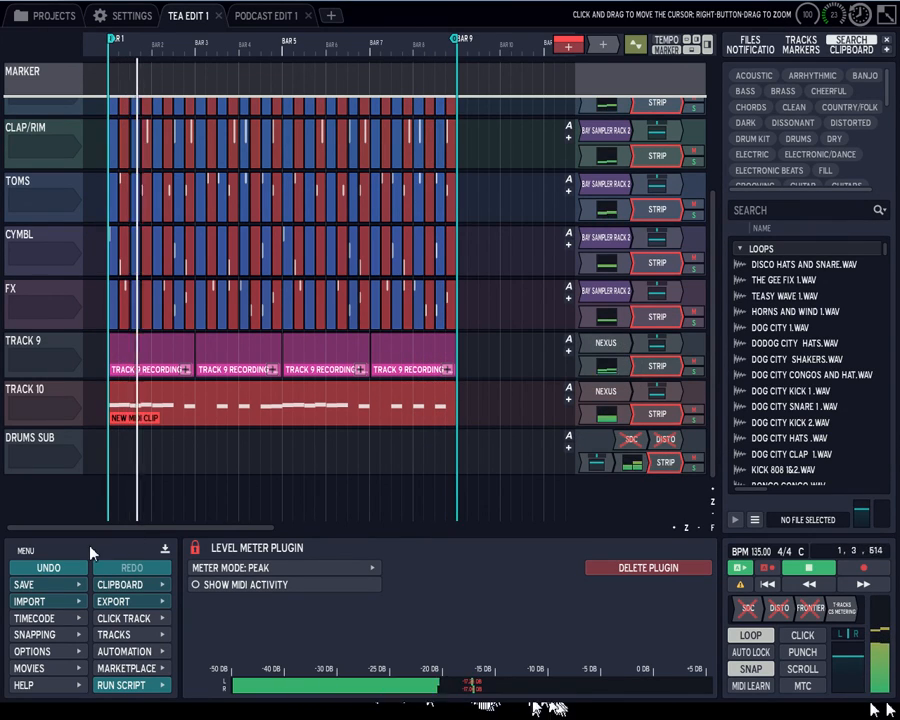
left_click(196, 548)
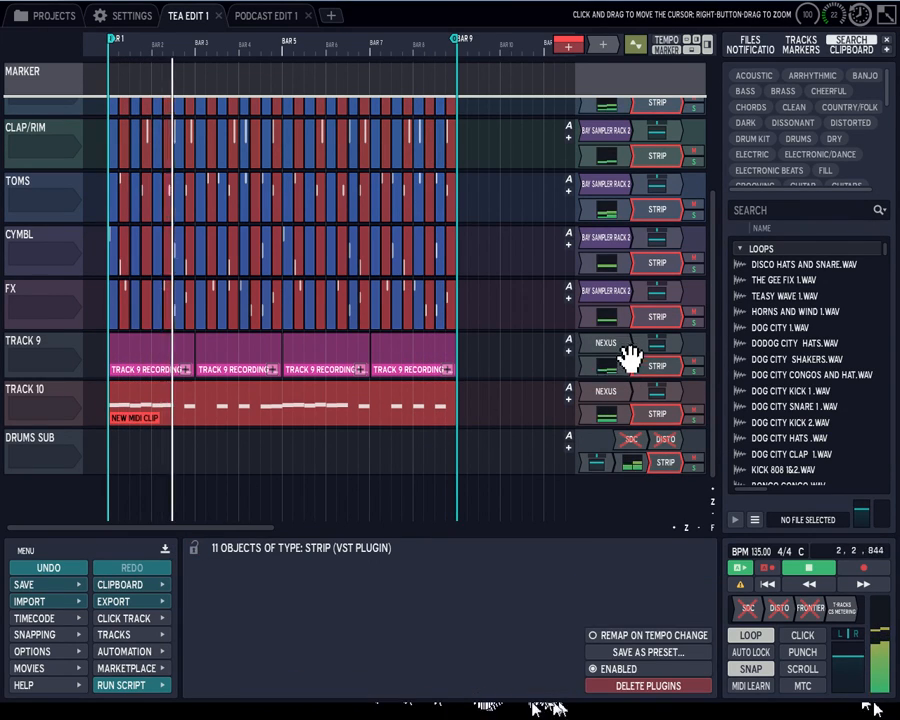
- Disable all selected Strip plugins and re-enable them during playback to compare the sound
right_click(679, 466)
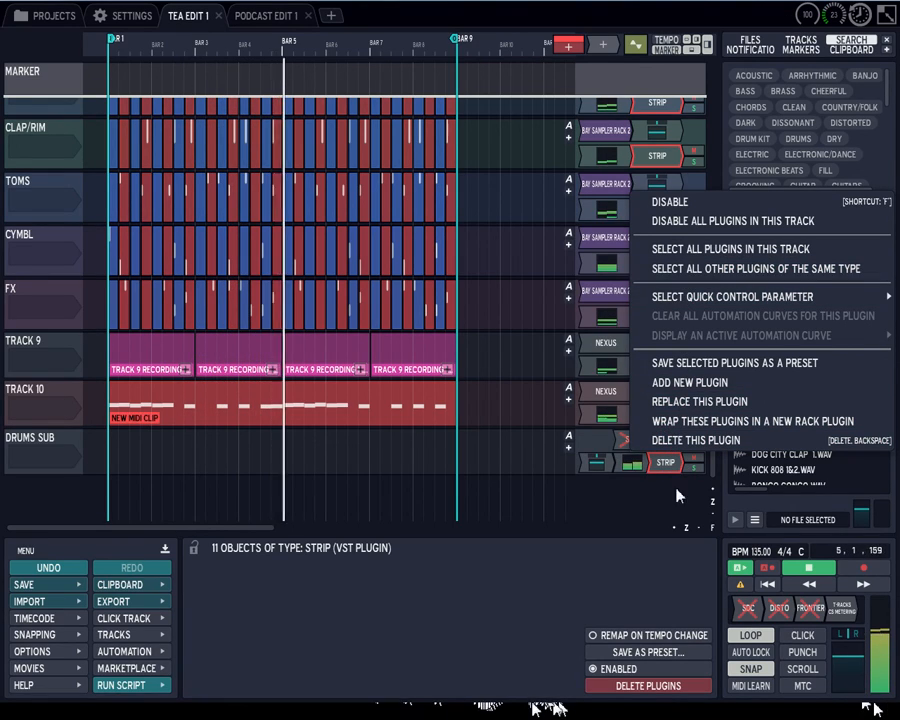
left_click(594, 669)
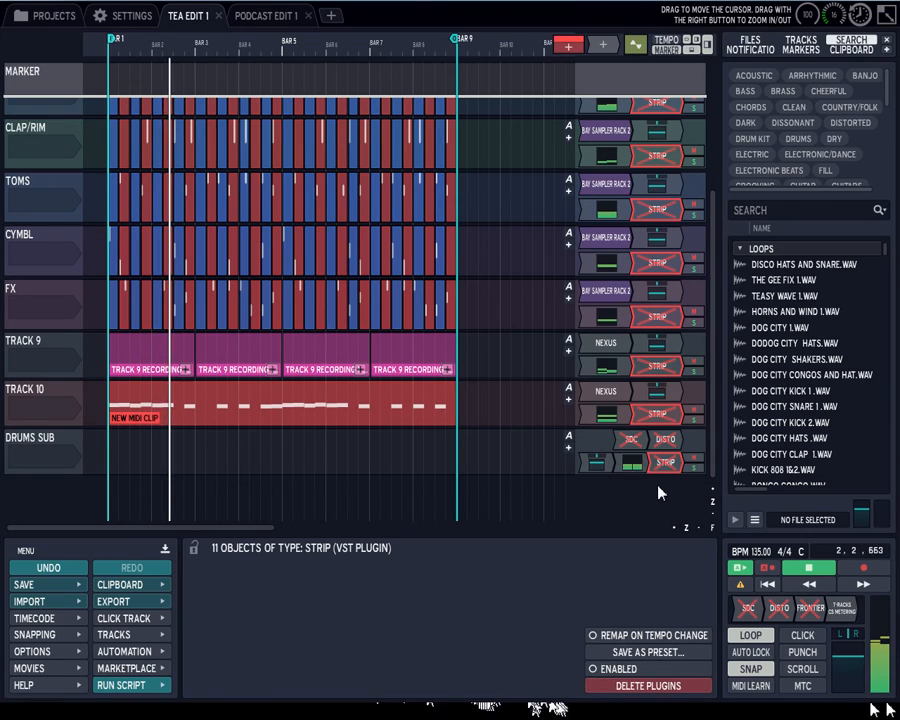
left_click(592, 670)
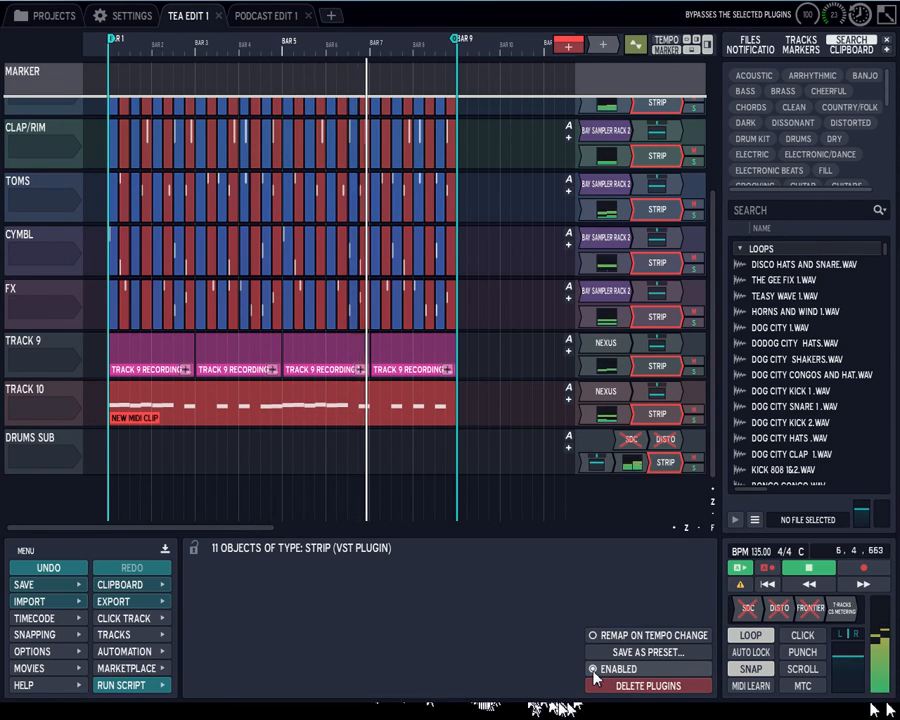
left_click(593, 675)
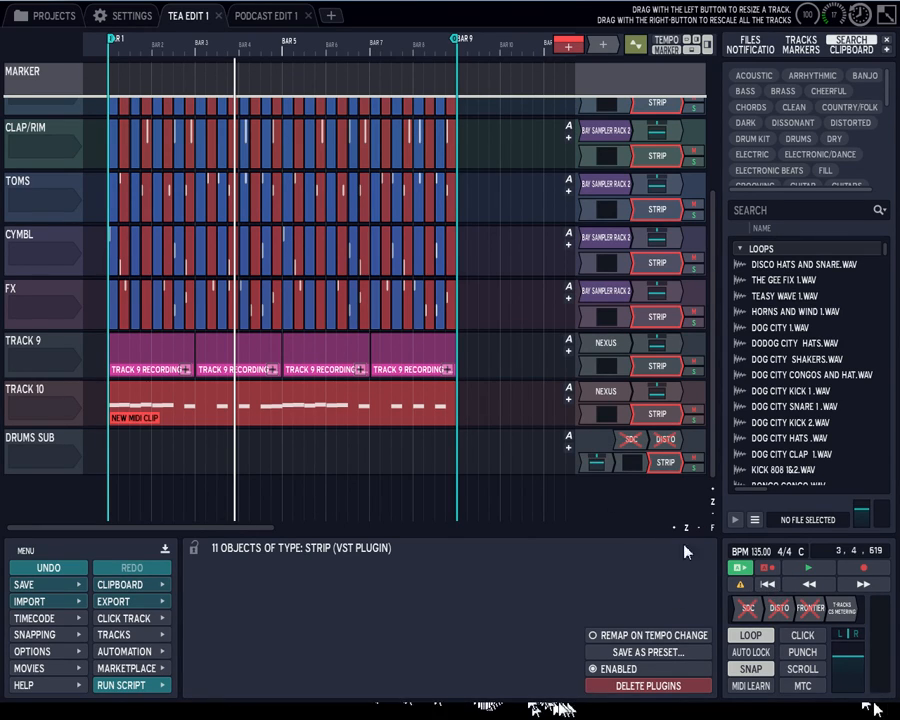
- Play from bar 1 with all Strip plugins disabled and lock the properties panel on the master volume control
left_click(768, 585)
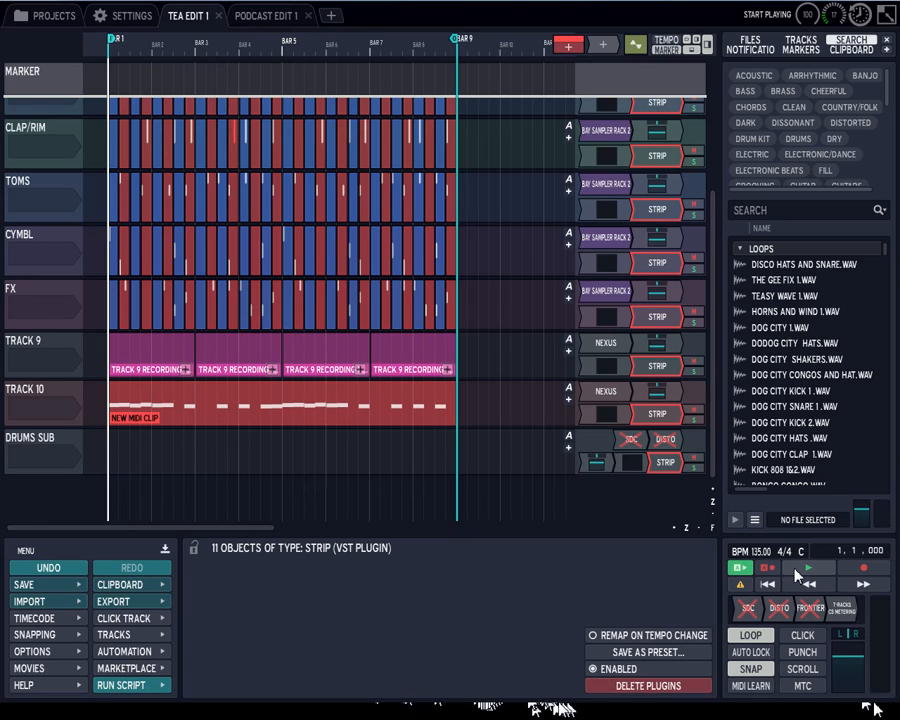
left_click(797, 574)
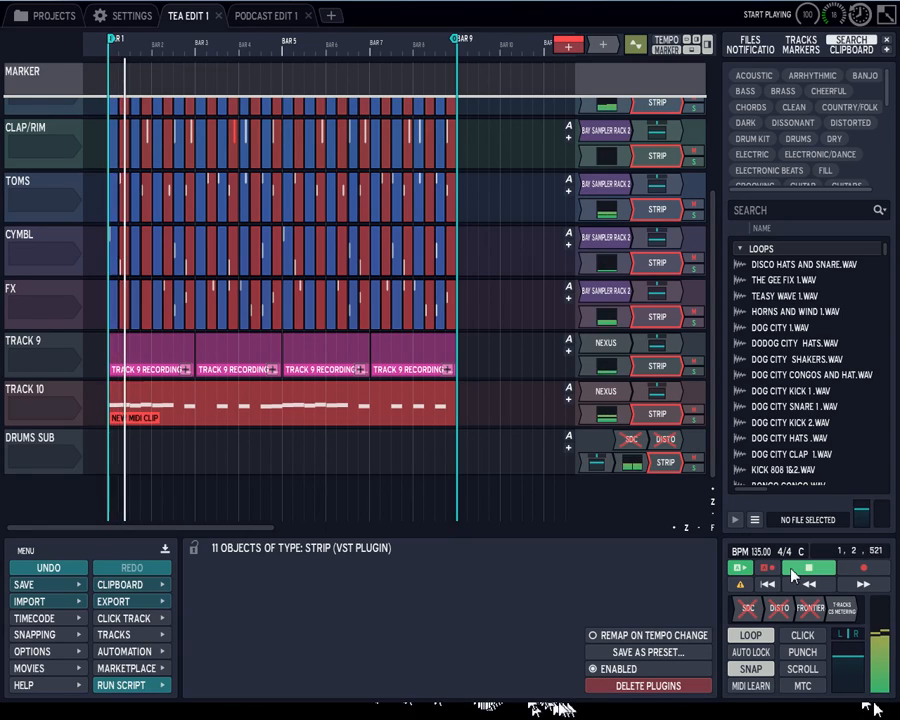
left_click(594, 669)
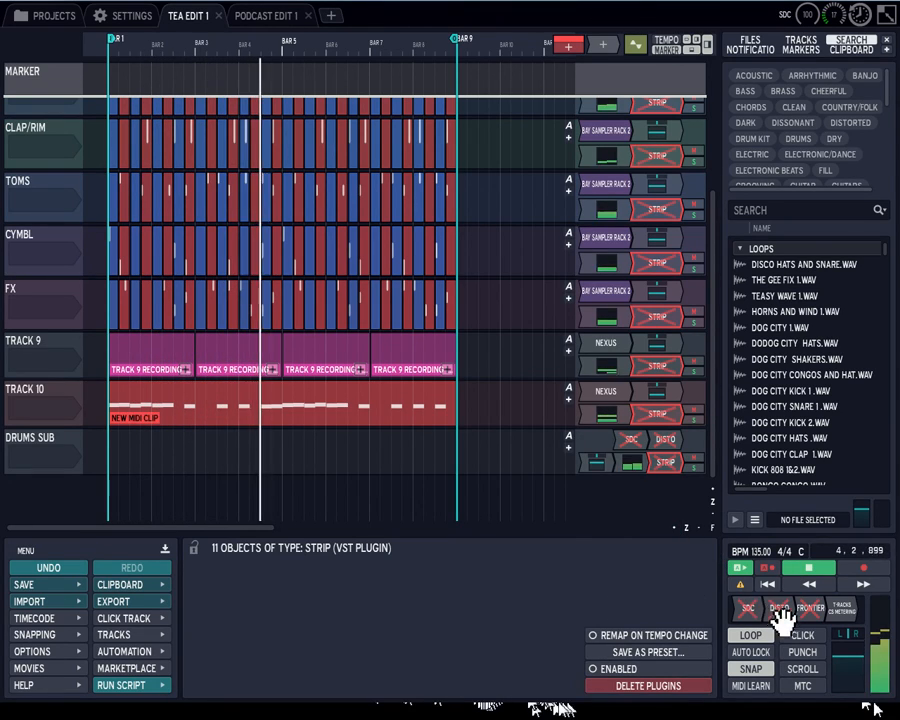
left_click(848, 660)
left_click(194, 547)
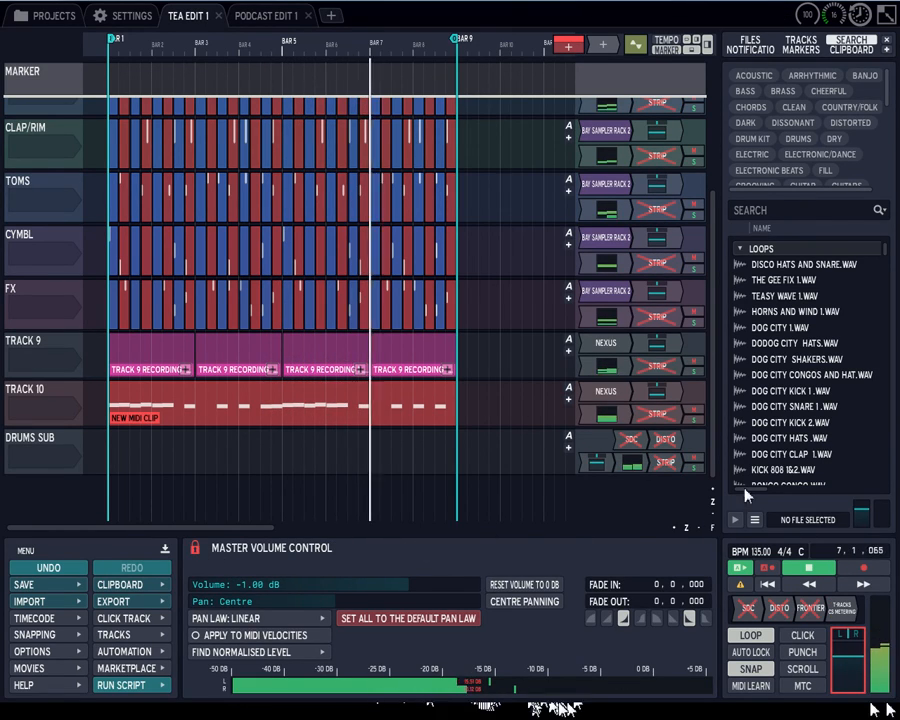
- Select every Strip plugin of the same type and re-enable them all to compare the master level
right_click(667, 461)
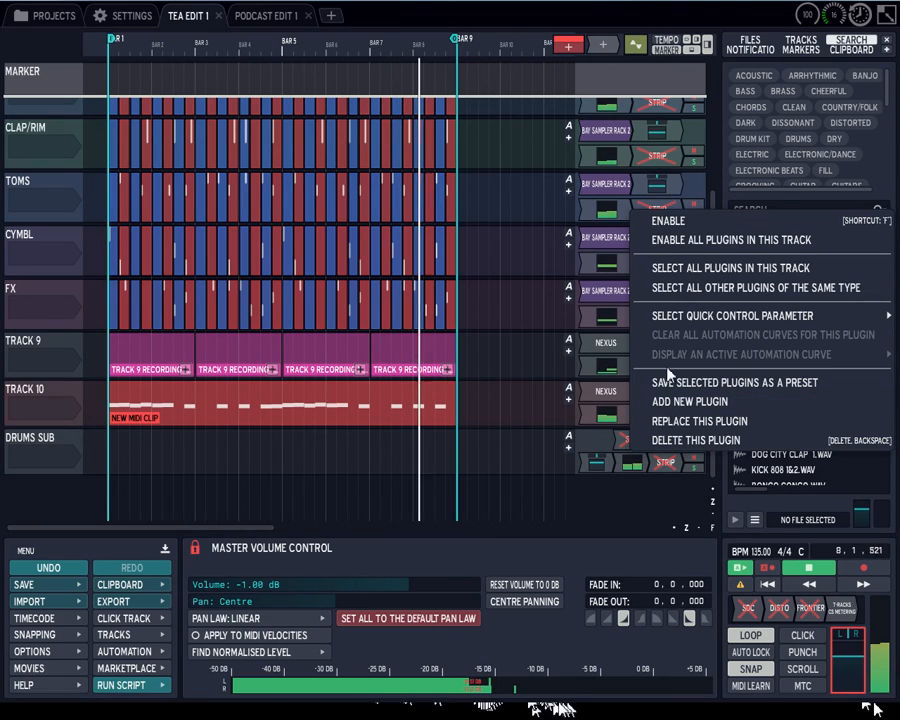
left_click(678, 289)
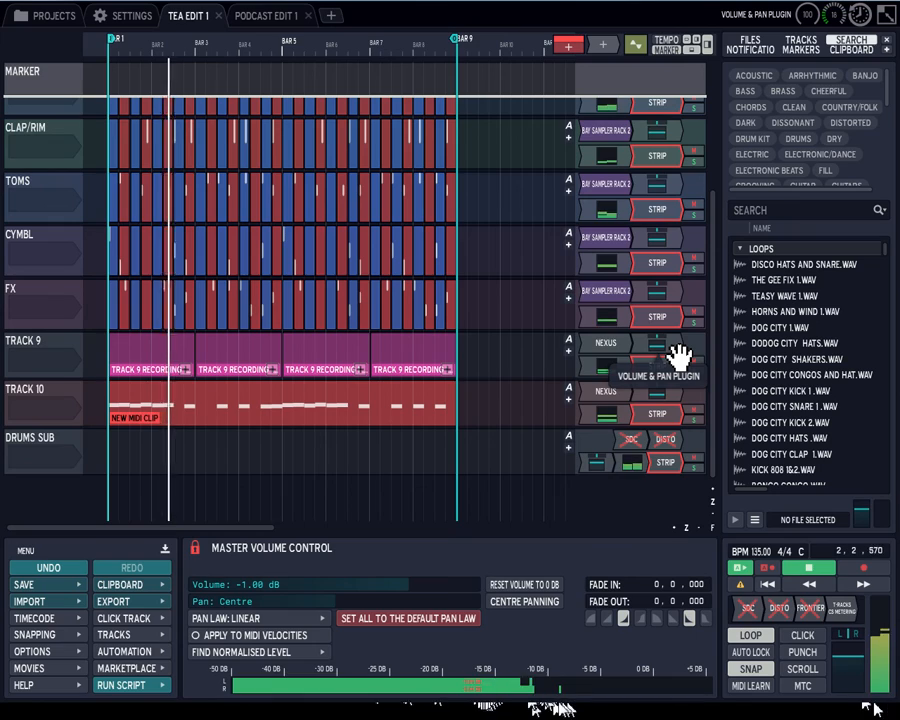
key("k")
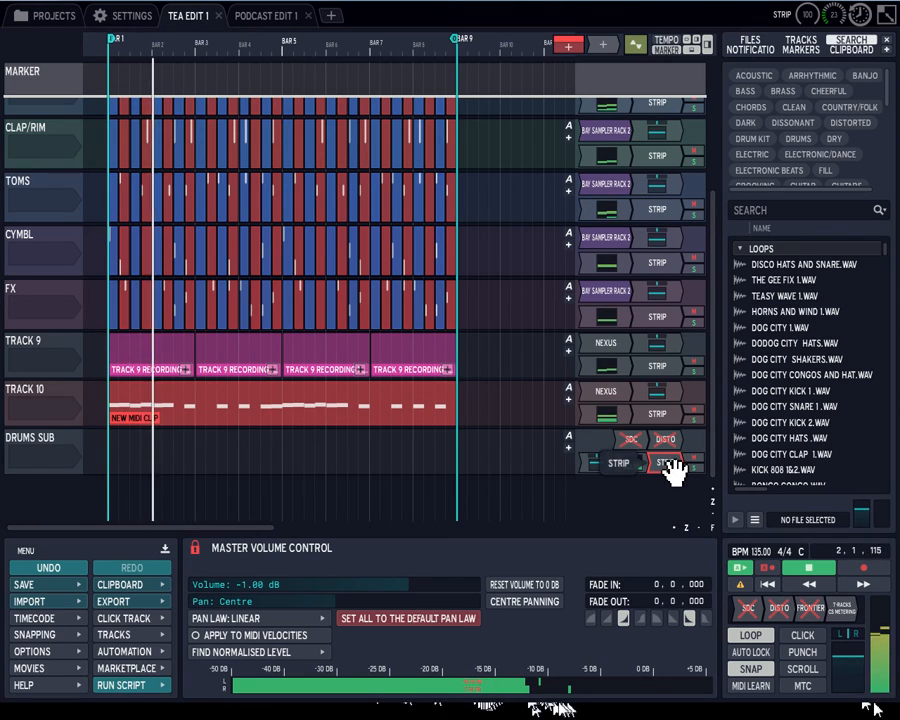
- Move the Drums Sub's Strip plugin ahead of its level meter and lock the properties panel on that meter
mouse_move(674, 469)
left_mouse_down()
mouse_move(627, 462)
mouse_move(662, 463)
left_mouse_up()
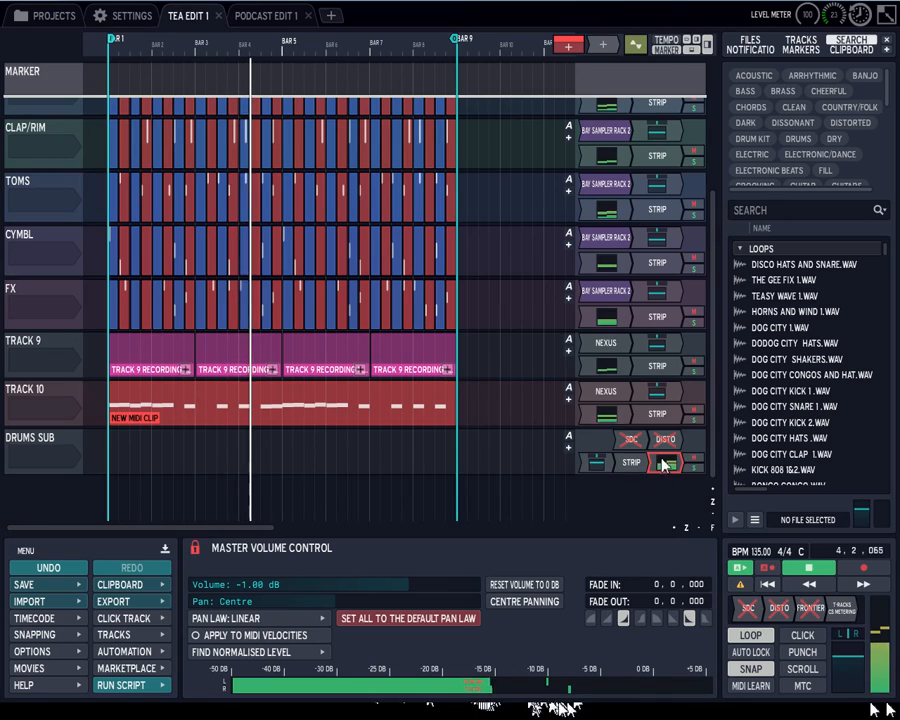
double_click(647, 465)
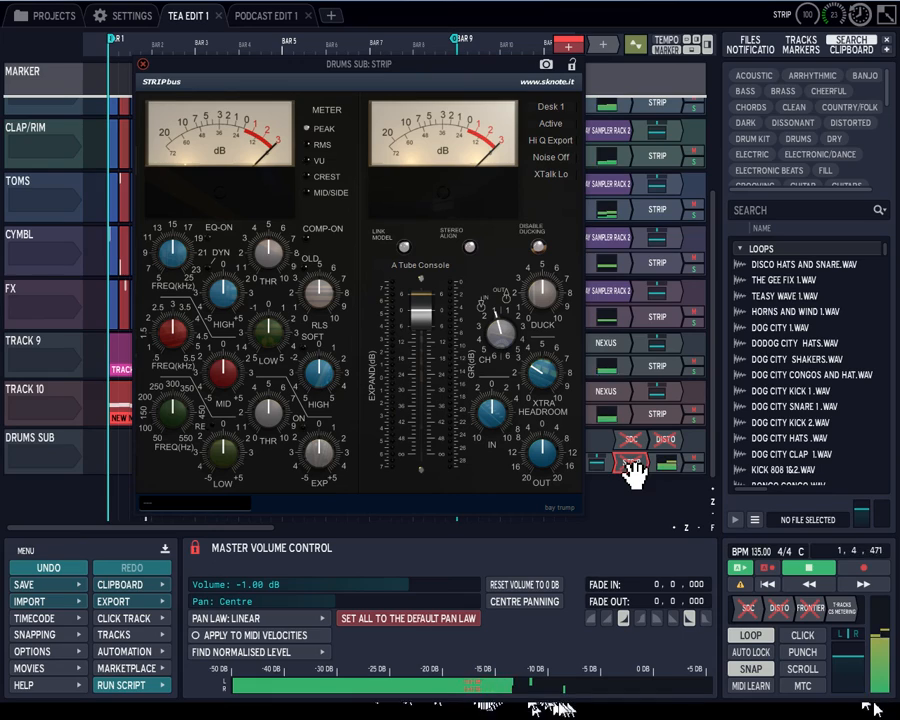
right_click(633, 467)
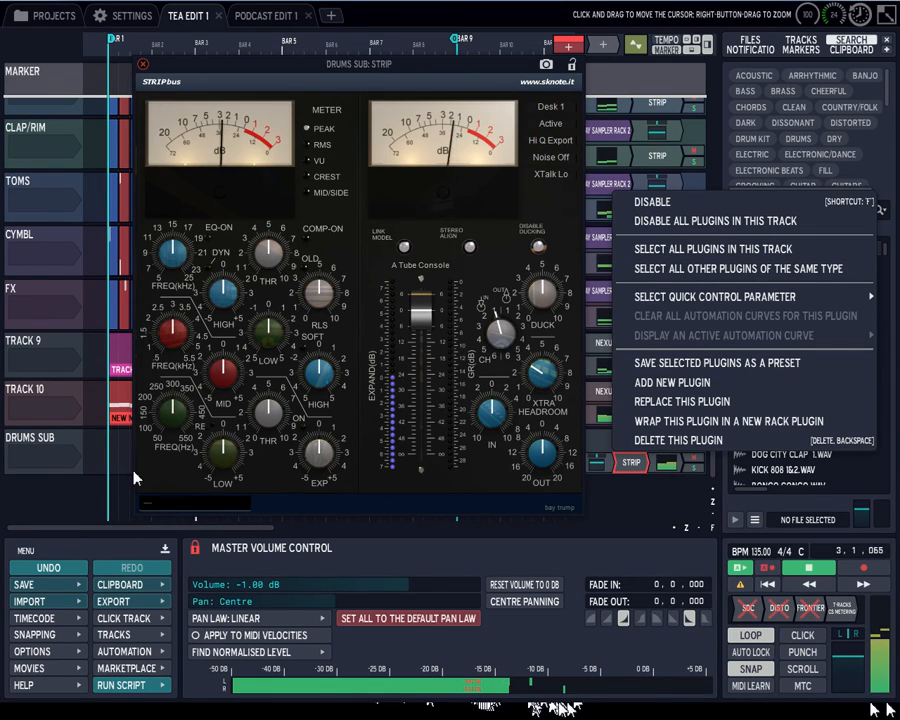
left_click(195, 550)
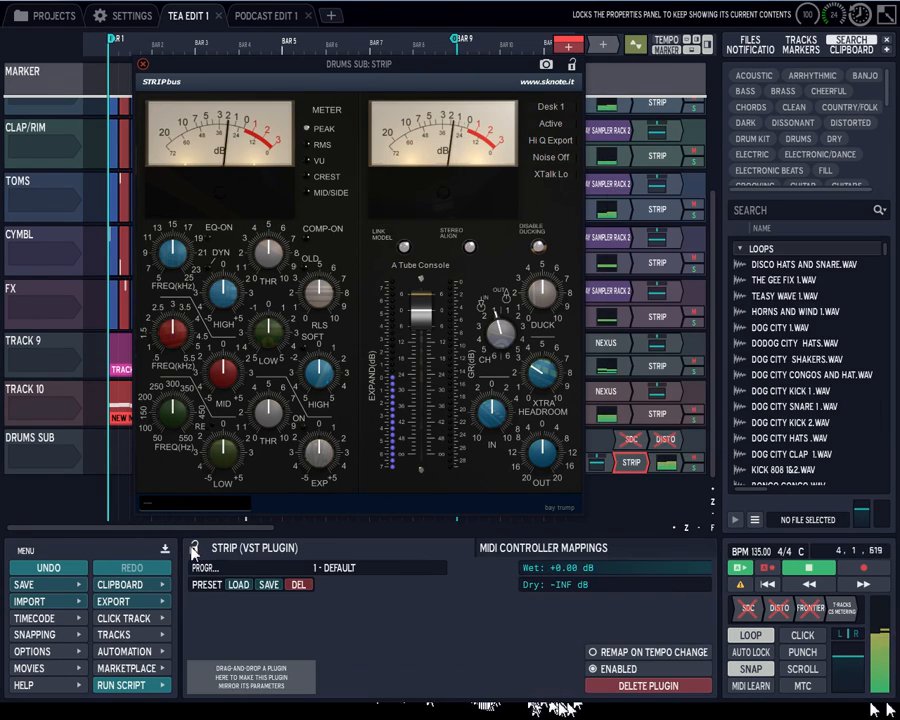
left_click(663, 463)
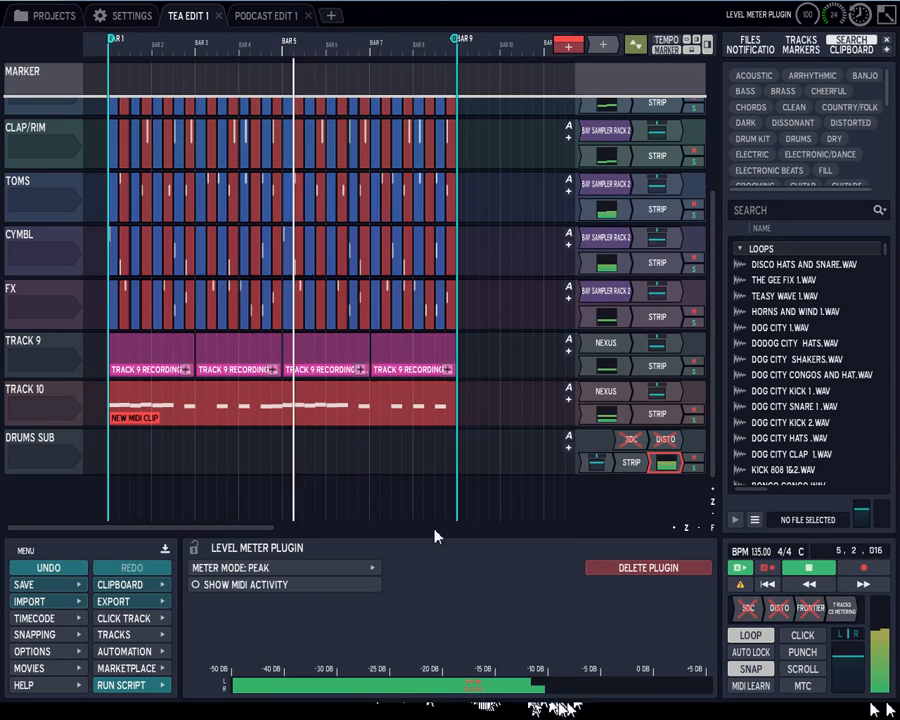
left_click(195, 548)
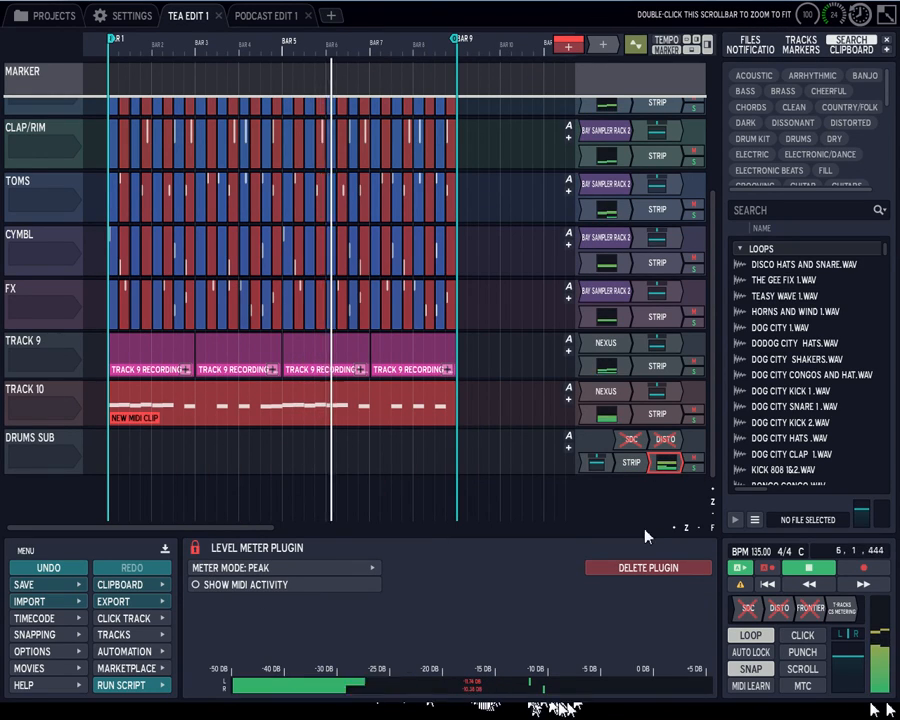
- Compare the Drums Sub's Strip console meters with the level meter placed after the plugin
double_click(632, 463)
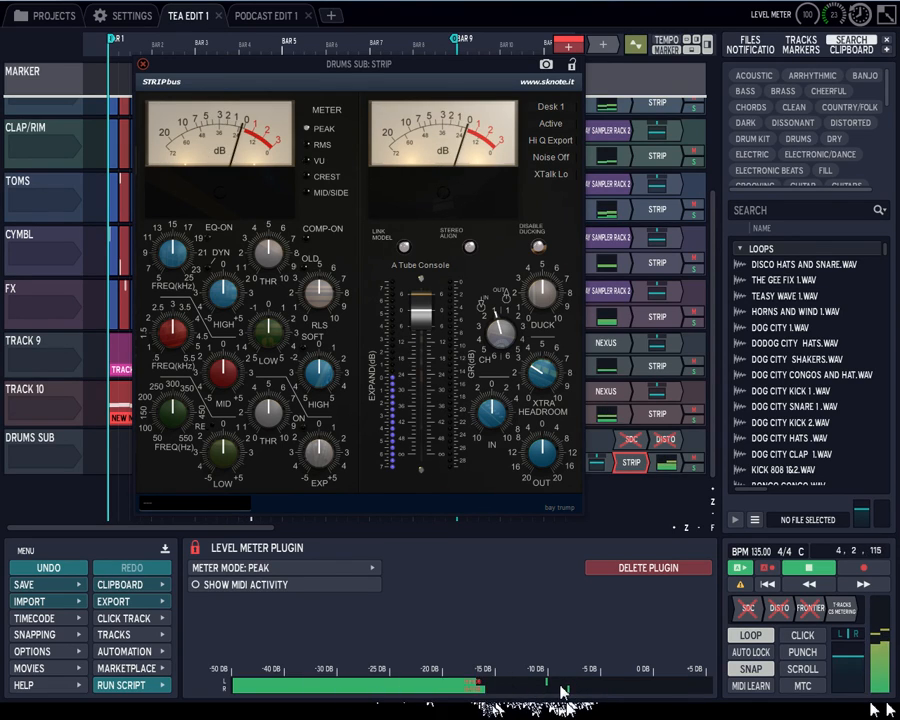
left_click(142, 64)
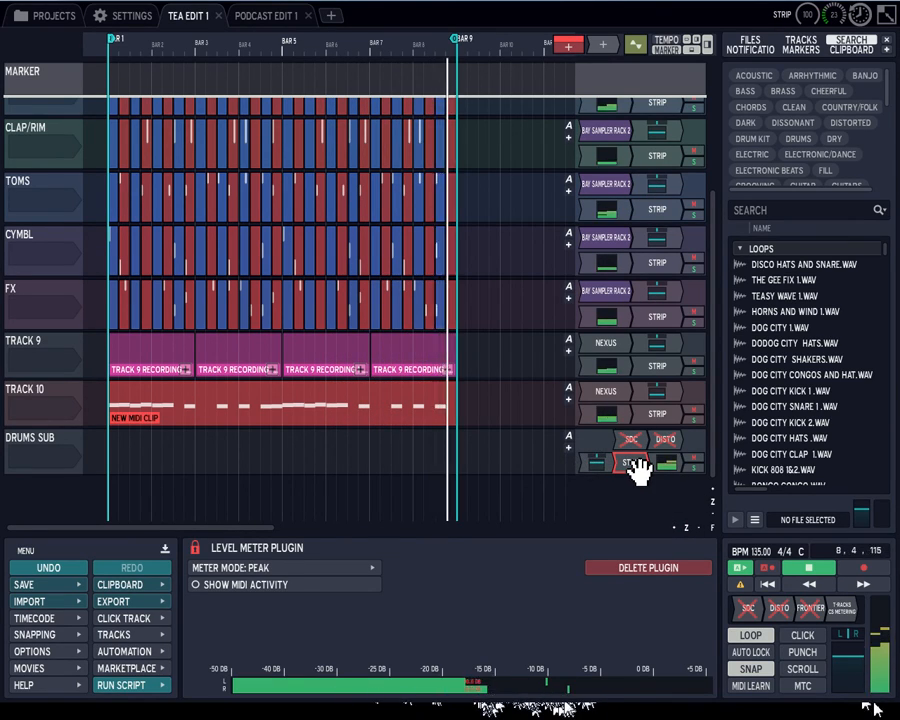
left_click(48, 437)
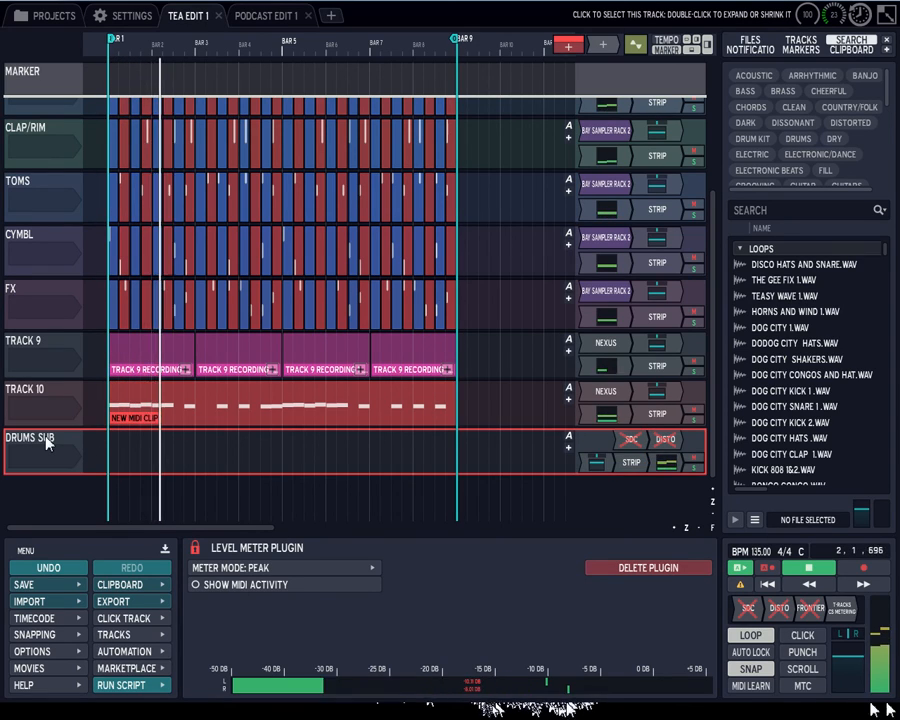
left_click(638, 462)
left_click(550, 106)
left_click(142, 63)
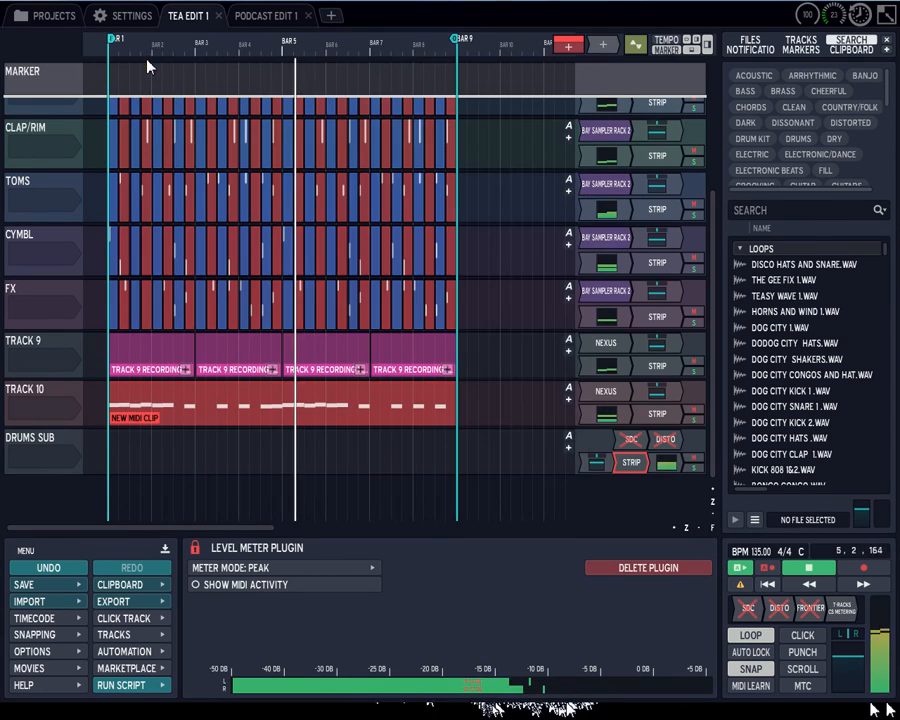
left_click(638, 465)
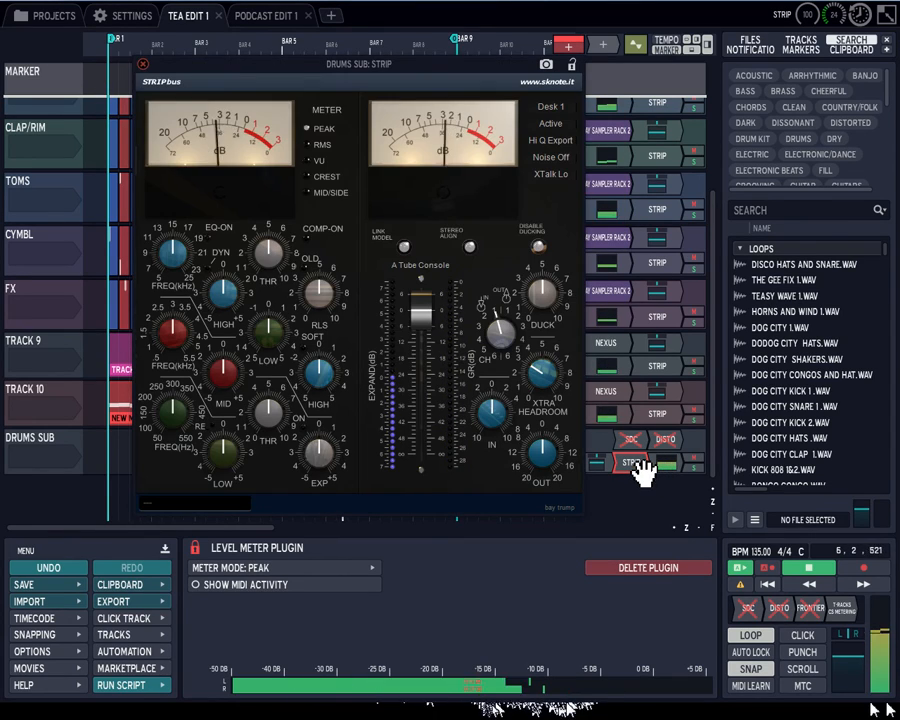
left_click(142, 63)
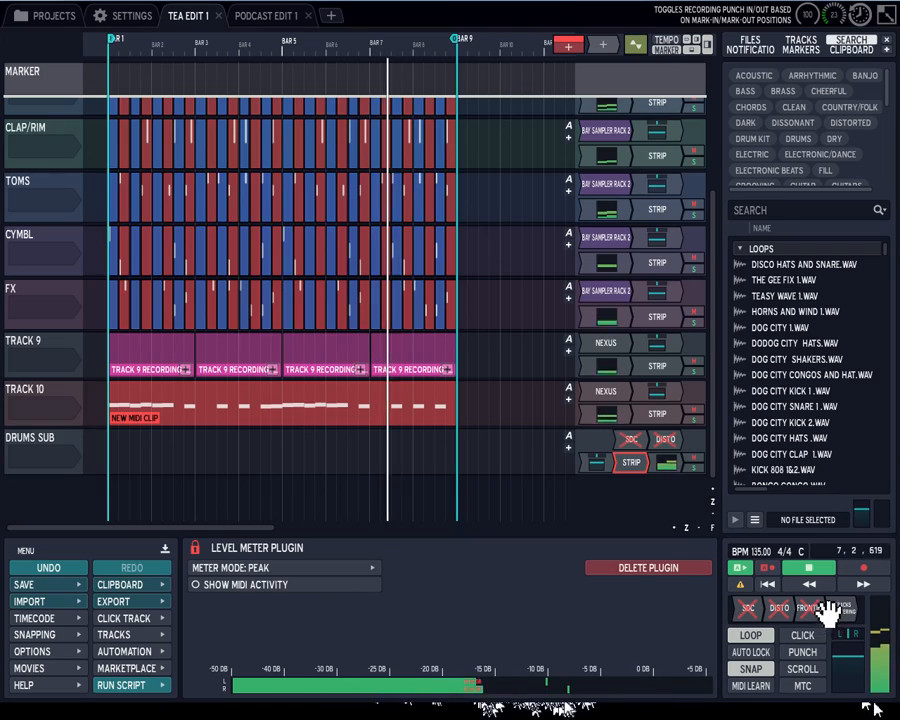
- Stop playback and move the Drums Sub's Strip plugin back behind its level meter
left_click(229, 510)
left_click_drag(229, 507, 508, 402)
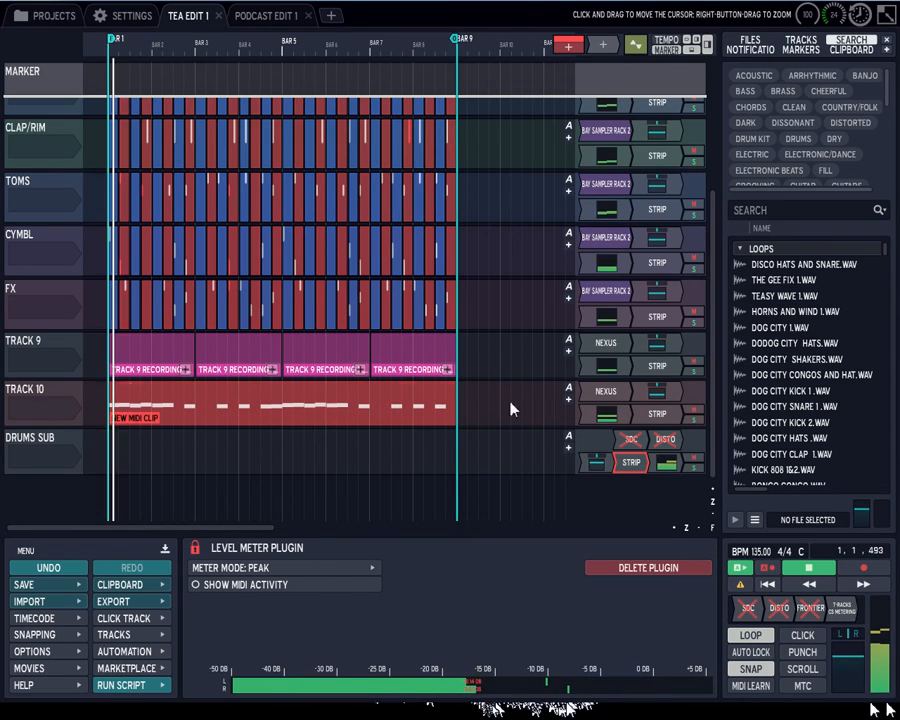
left_click(821, 566)
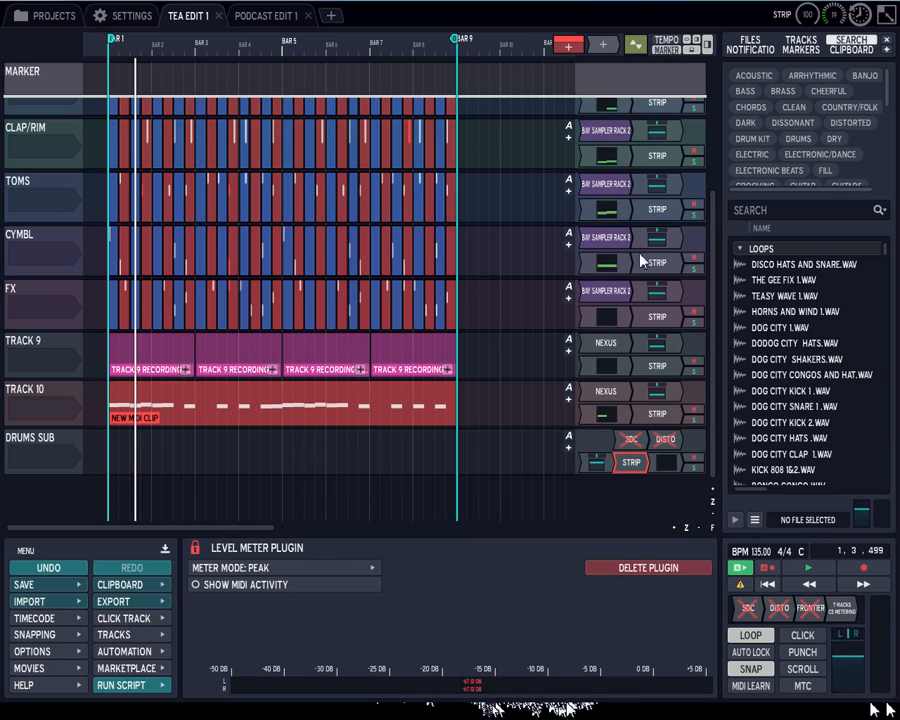
left_click(652, 135)
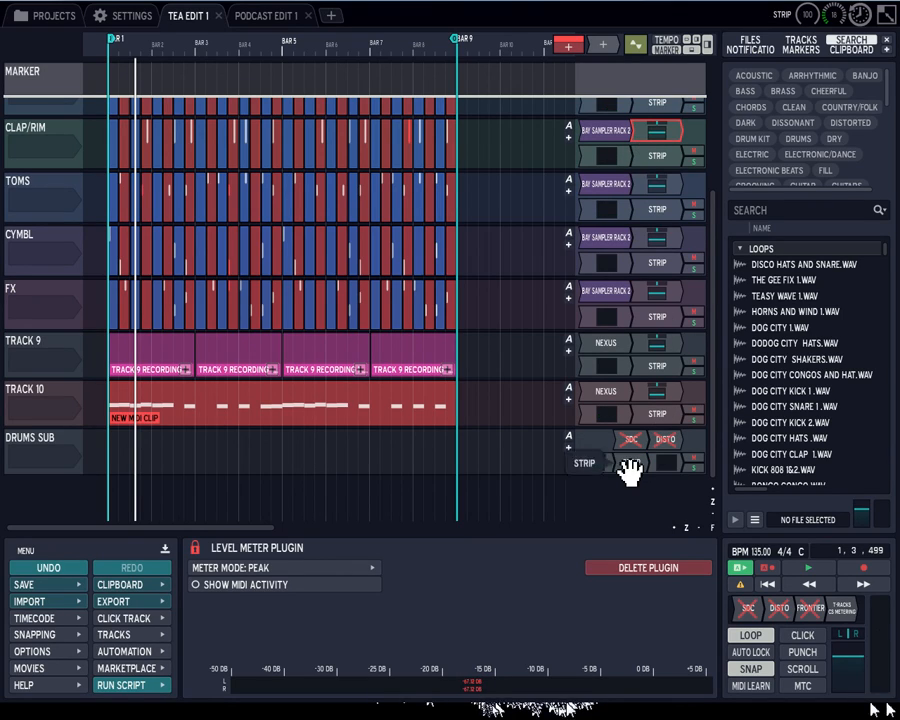
left_click(676, 462)
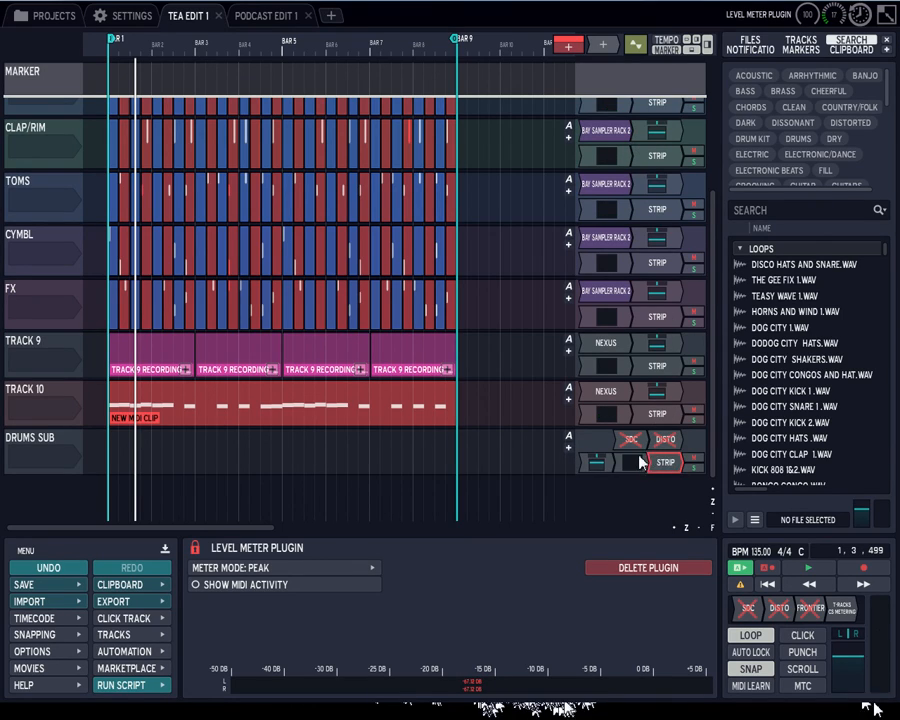
- Inspect the Strip consoles of Track 10 and Track 9, closing both when done
double_click(661, 412)
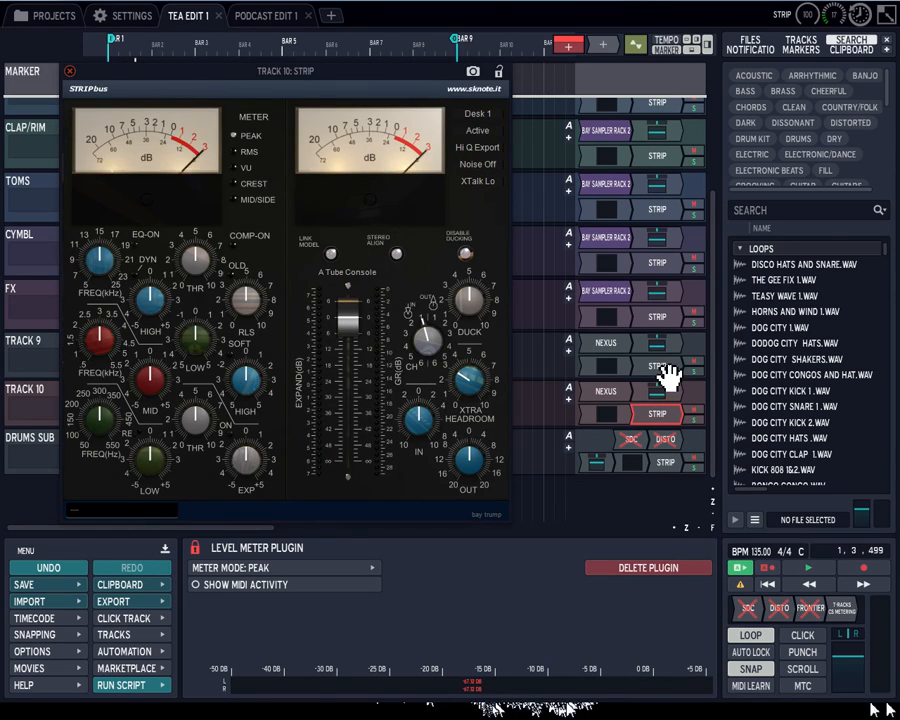
double_click(664, 367)
left_click(165, 79)
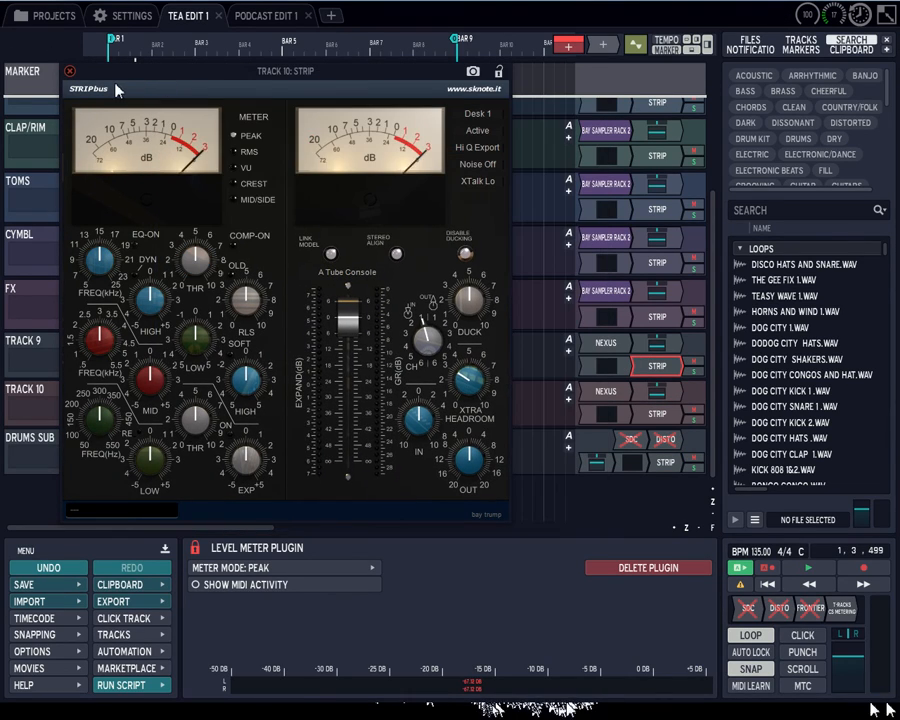
left_click(69, 71)
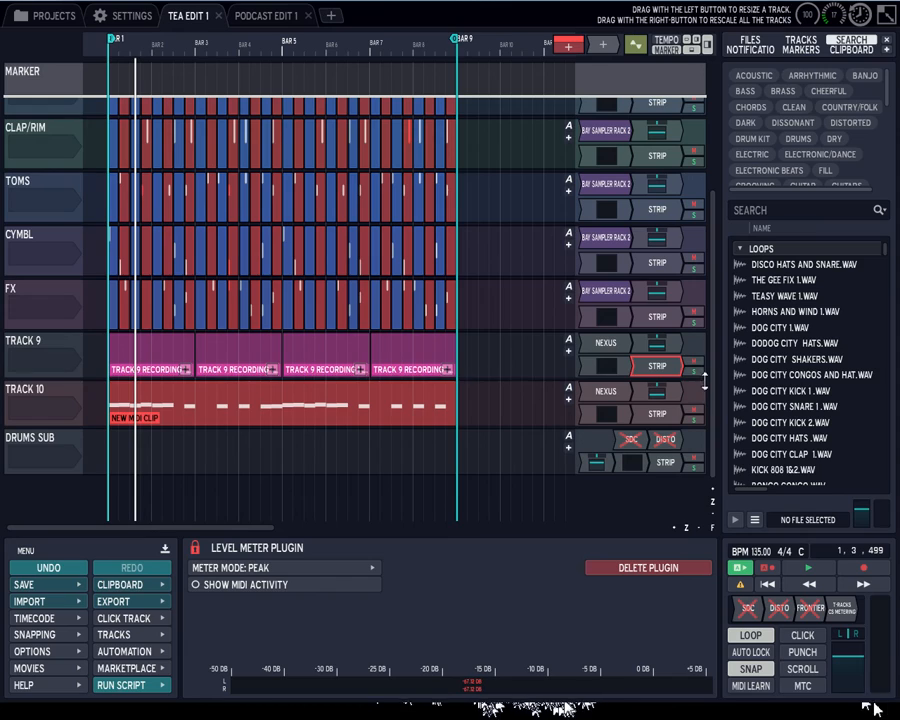
- Open the Snare track's Strip console to examine its settings
left_click_drag(712, 392, 701, 204)
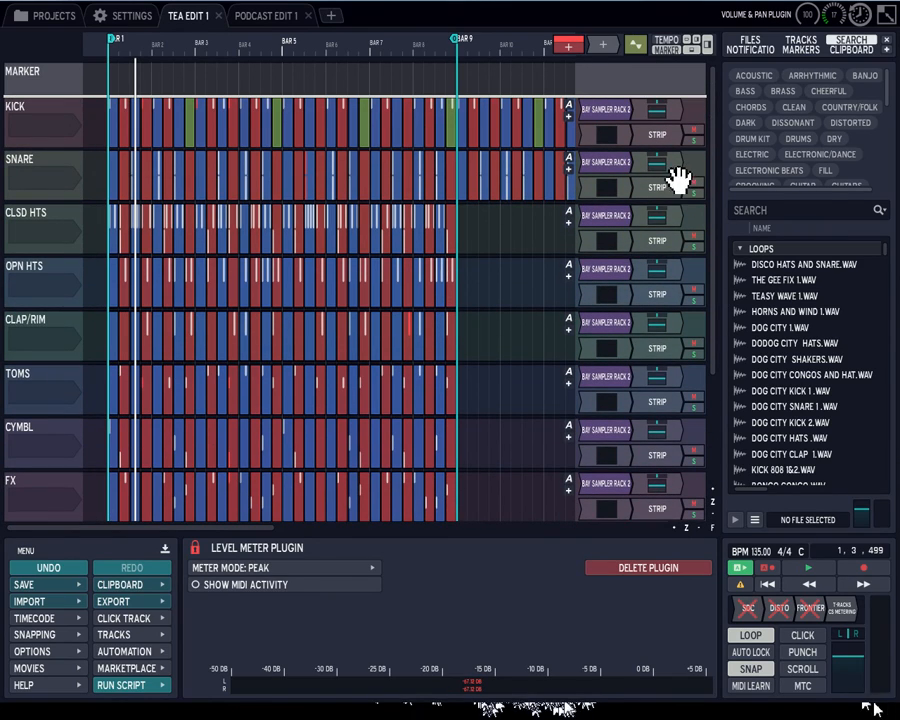
double_click(670, 191)
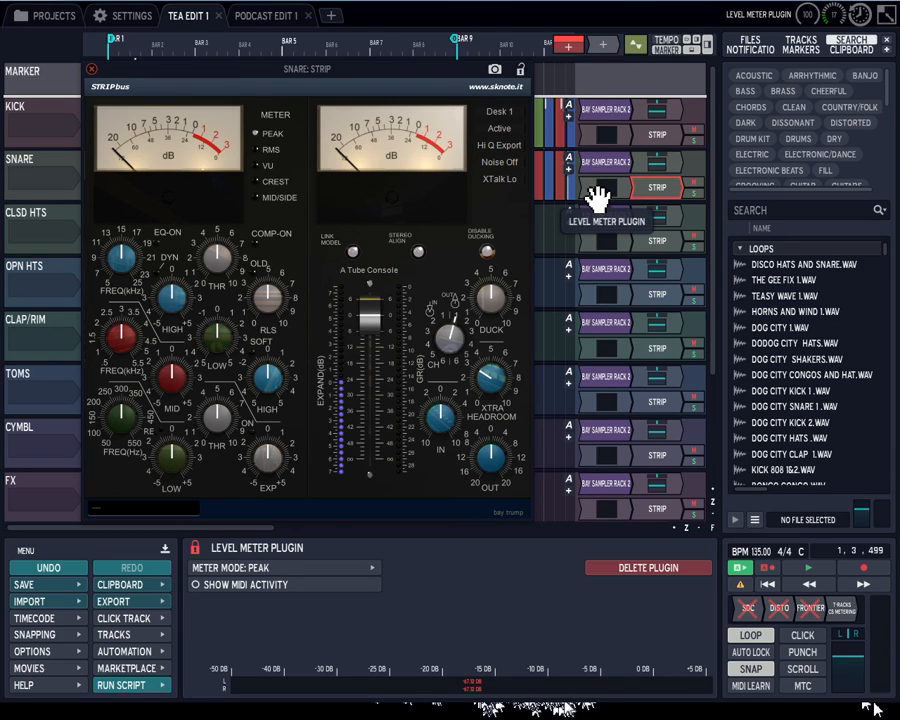
- Inspect the Strip consoles of the Snare and closed hats tracks, closing each when done
left_click(90, 70)
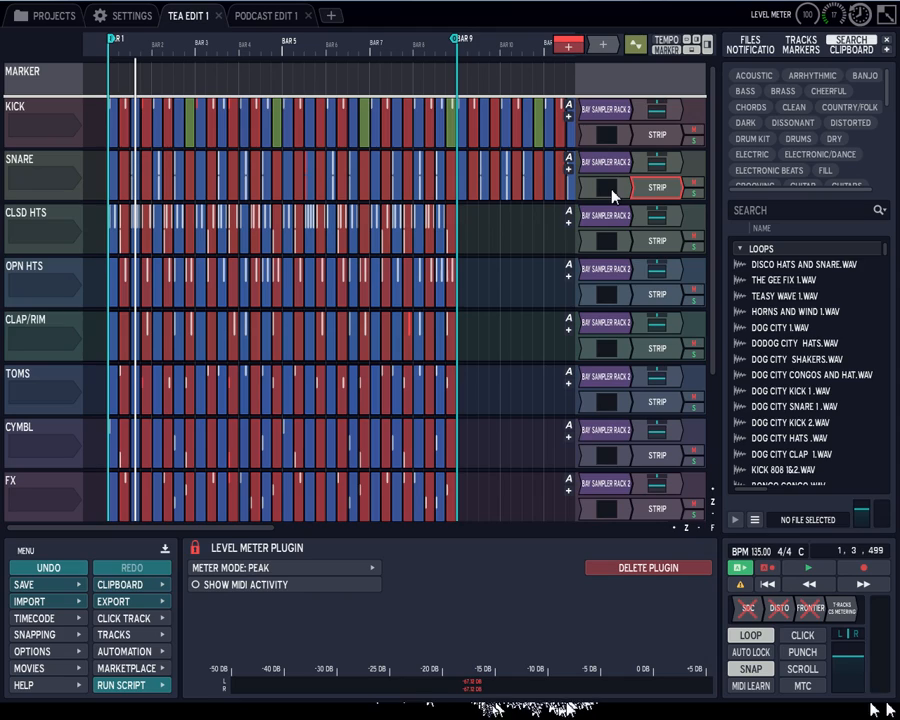
left_click(666, 191)
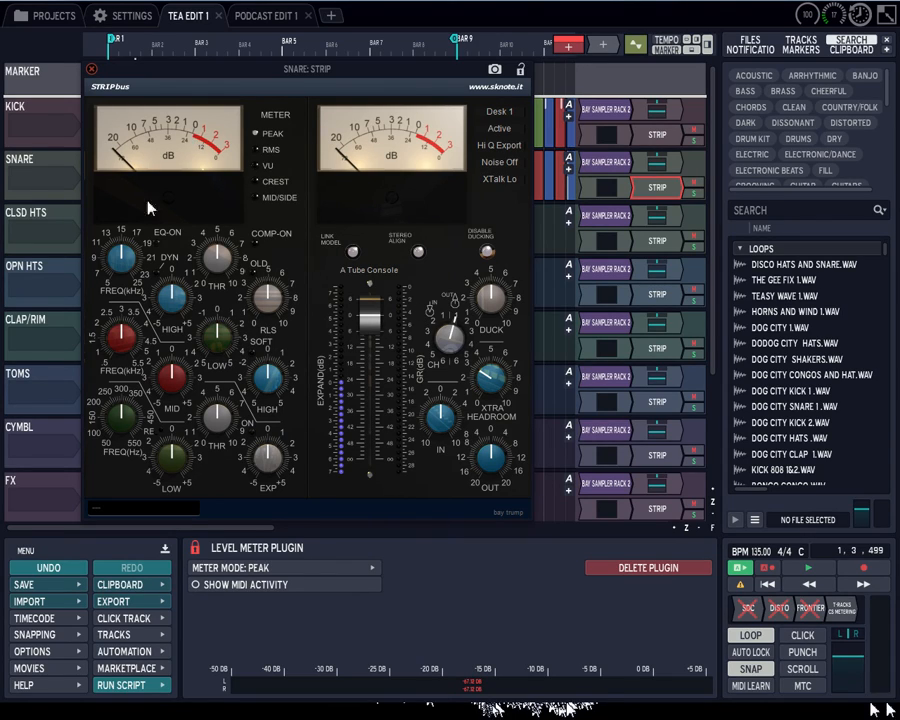
left_click(91, 69)
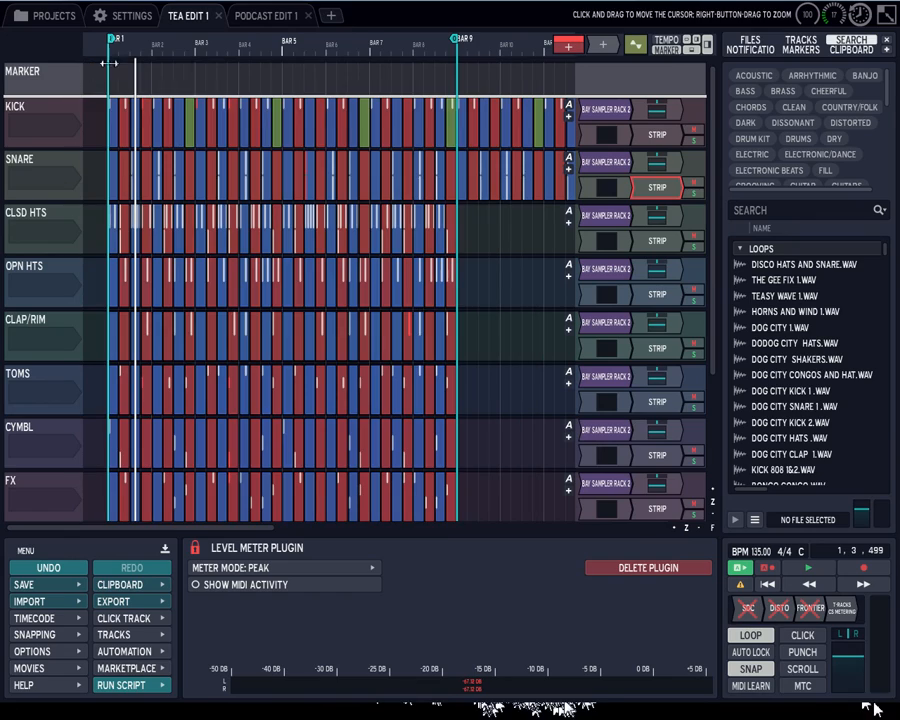
left_click(656, 241)
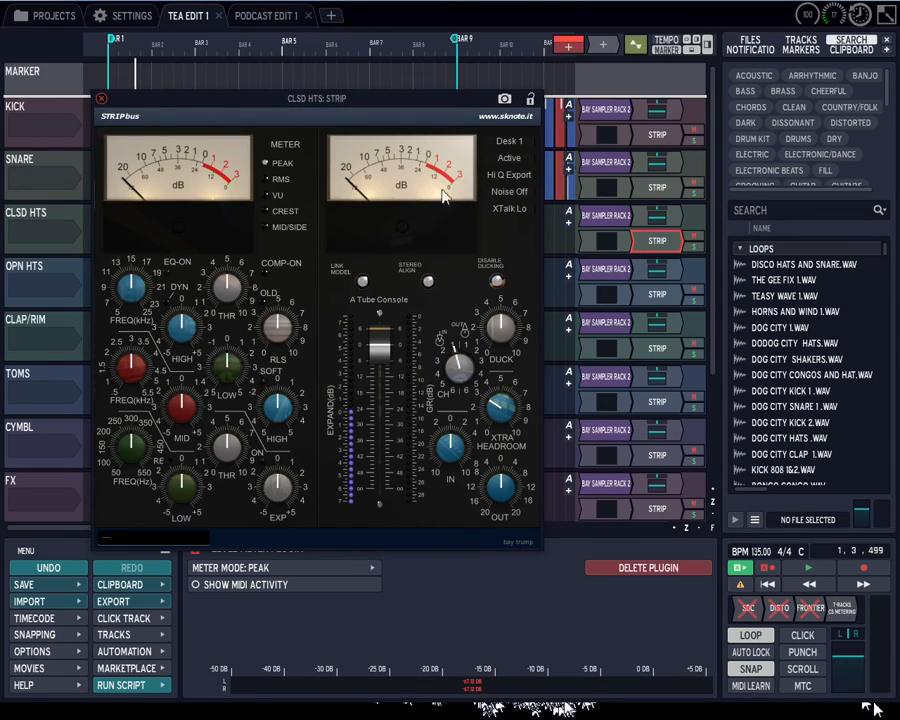
left_click(101, 98)
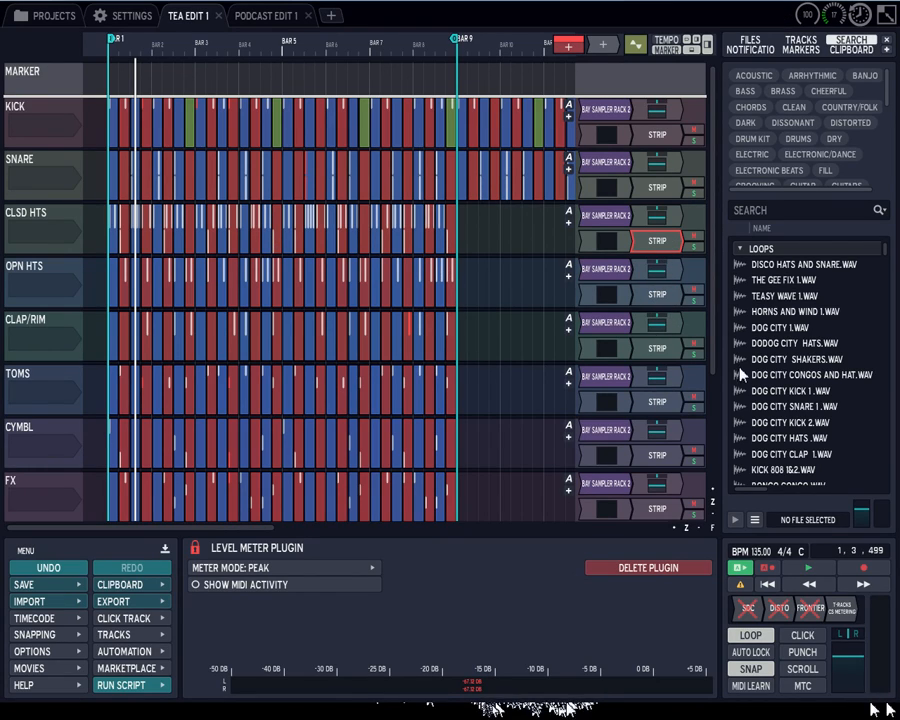
- Open the master chain's SDC compressor to view its settings and close it again
scroll(712, 364, "down", 4)
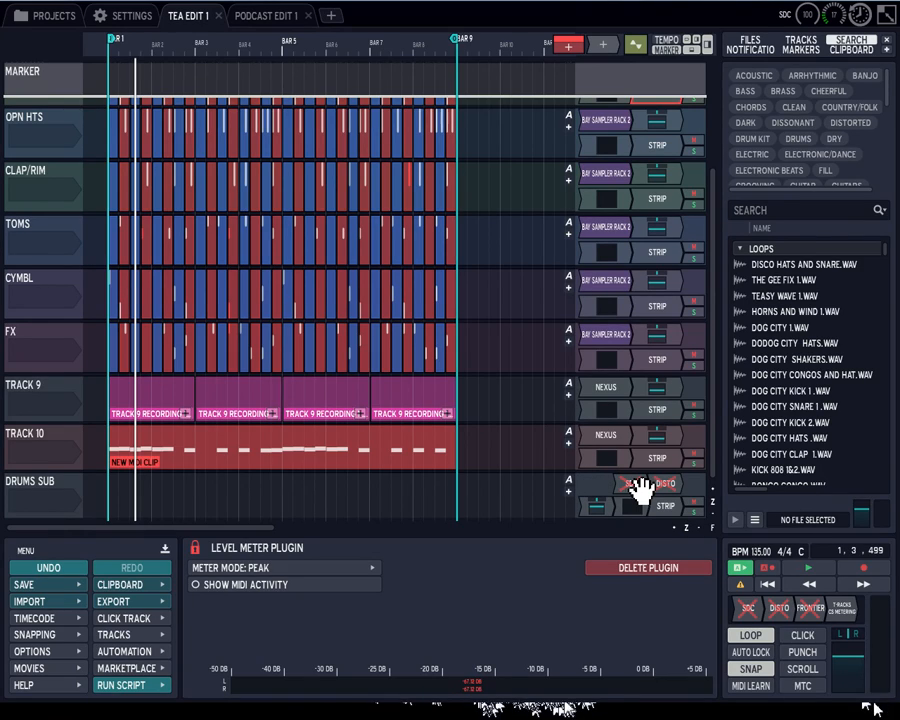
left_click(755, 610)
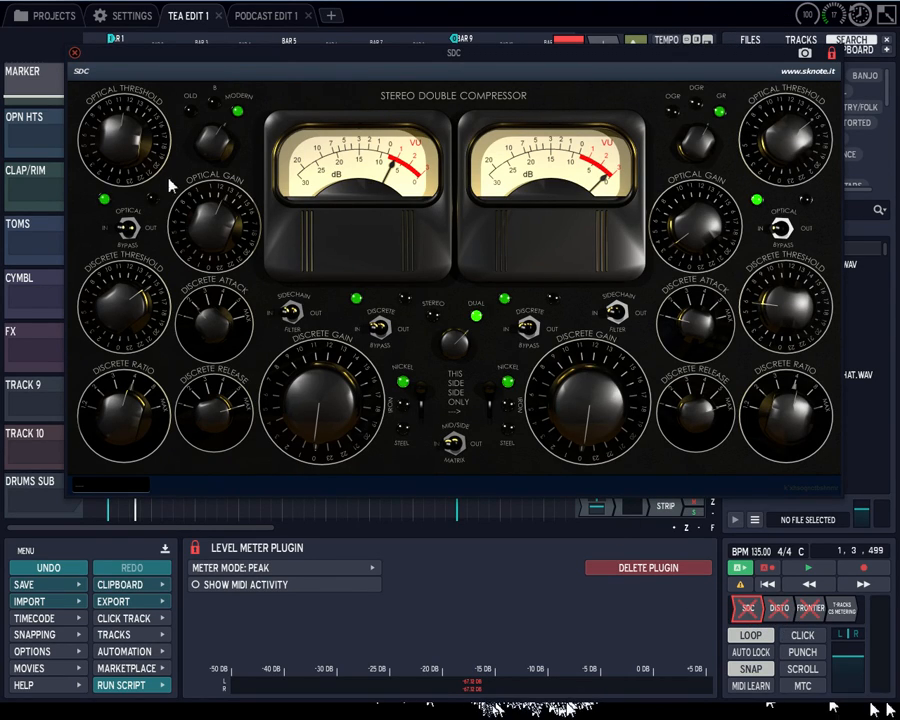
left_click(75, 53)
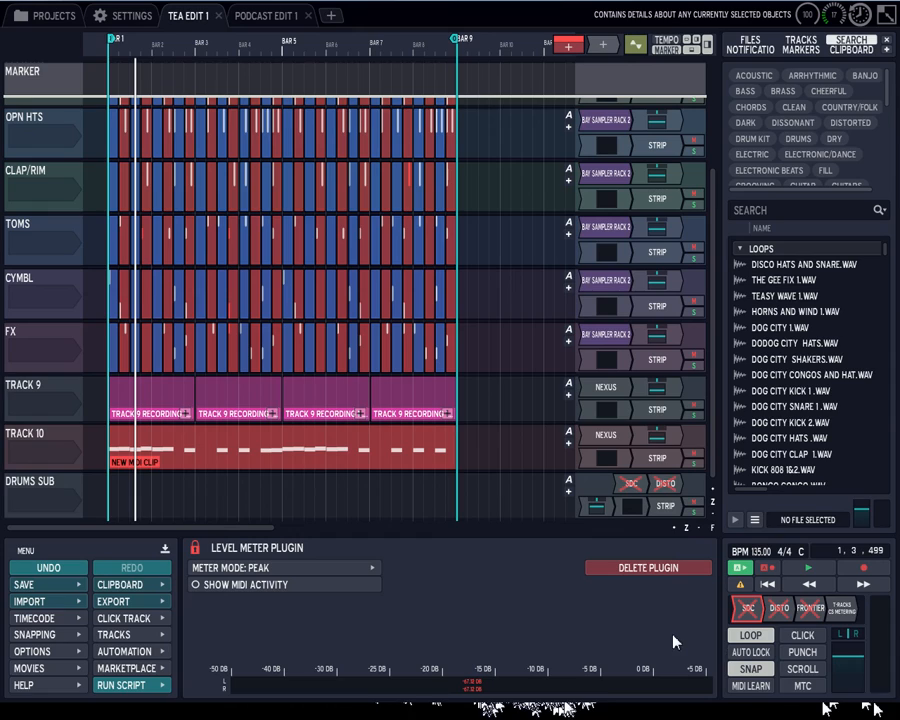
- Enable the Drums Sub's SDC compressor and play the beat to examine its meters and controls, leaving only its window open
double_click(633, 487)
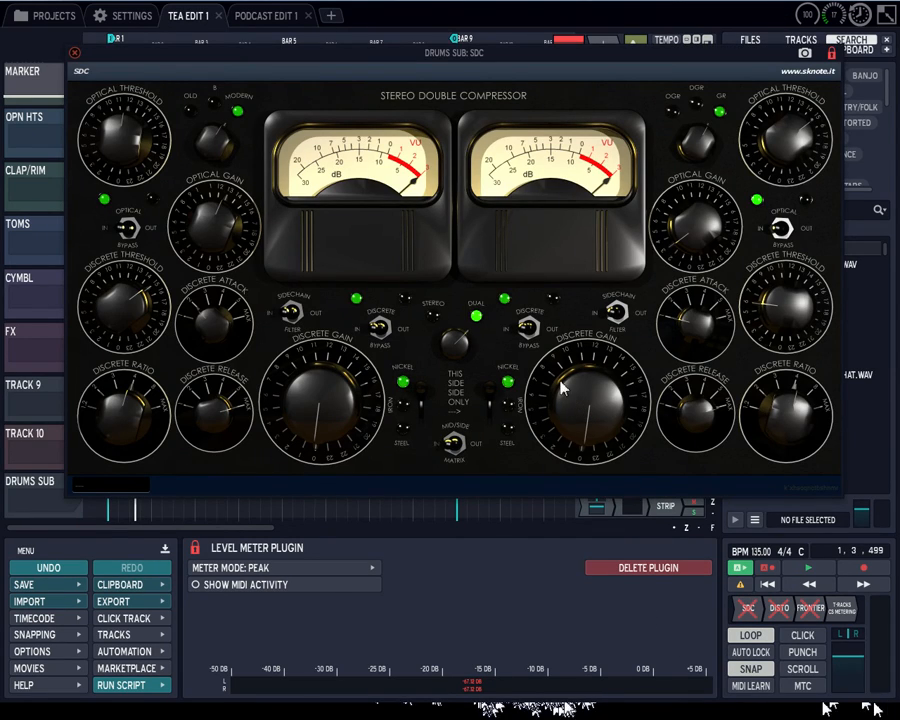
left_click_drag(155, 83, 133, 35)
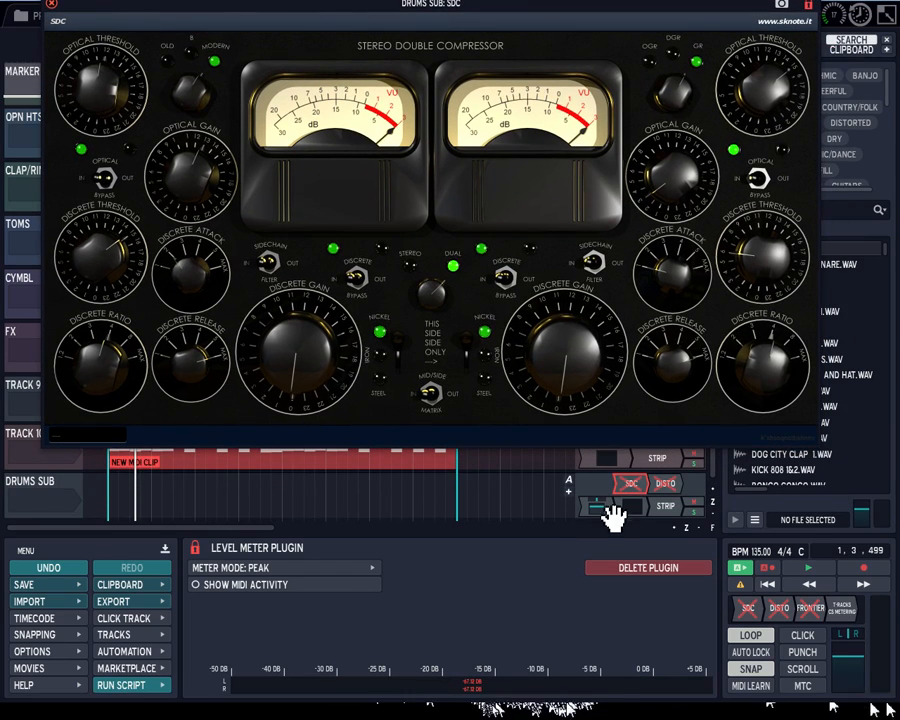
left_click(665, 487)
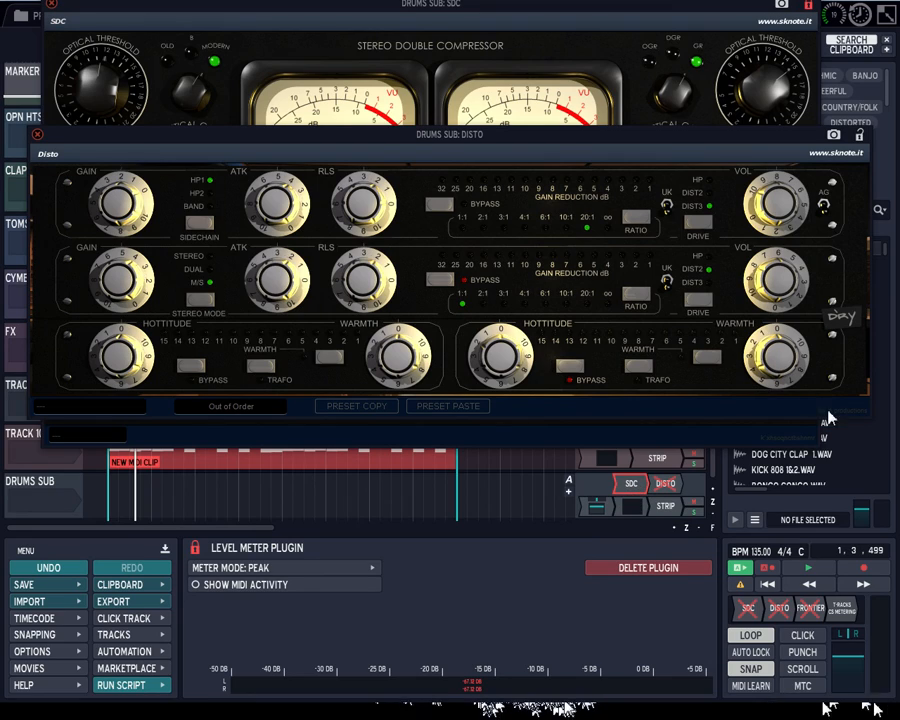
left_click(769, 586)
left_click(807, 568)
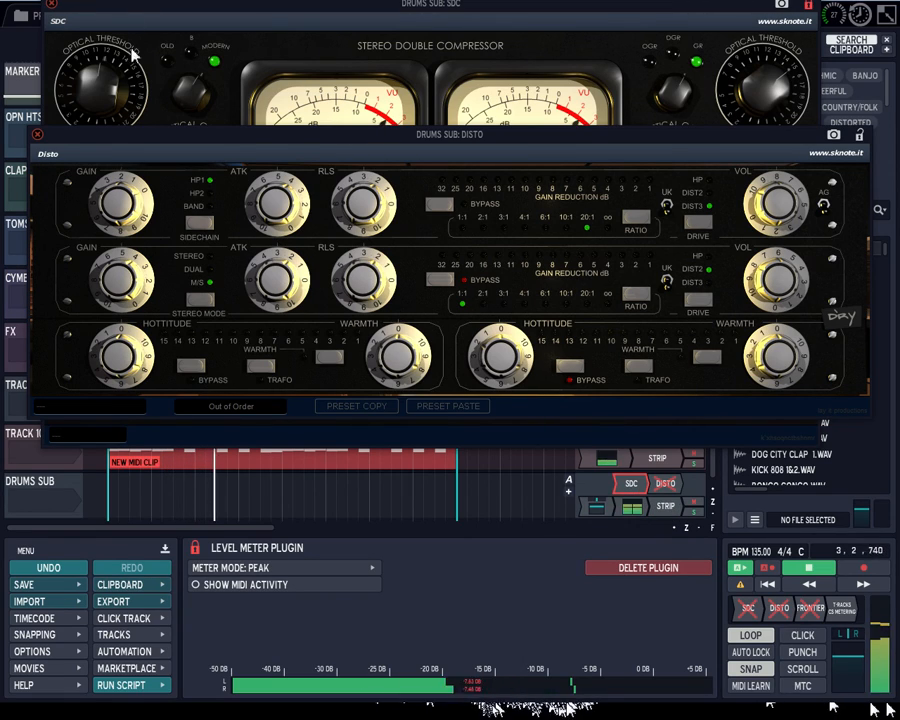
left_click(39, 135)
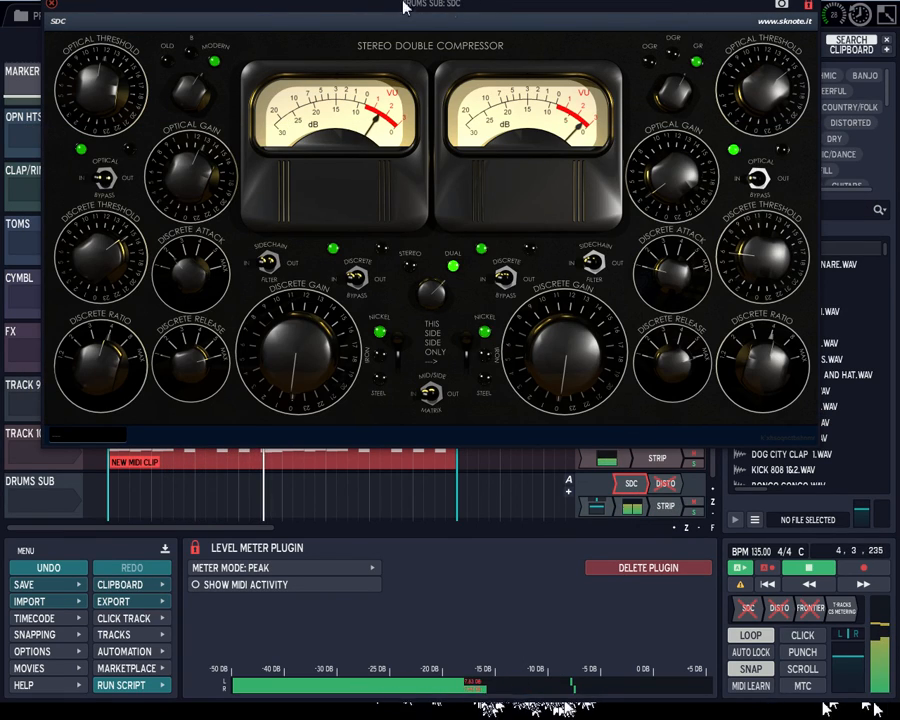
left_click_drag(382, 10, 394, 62)
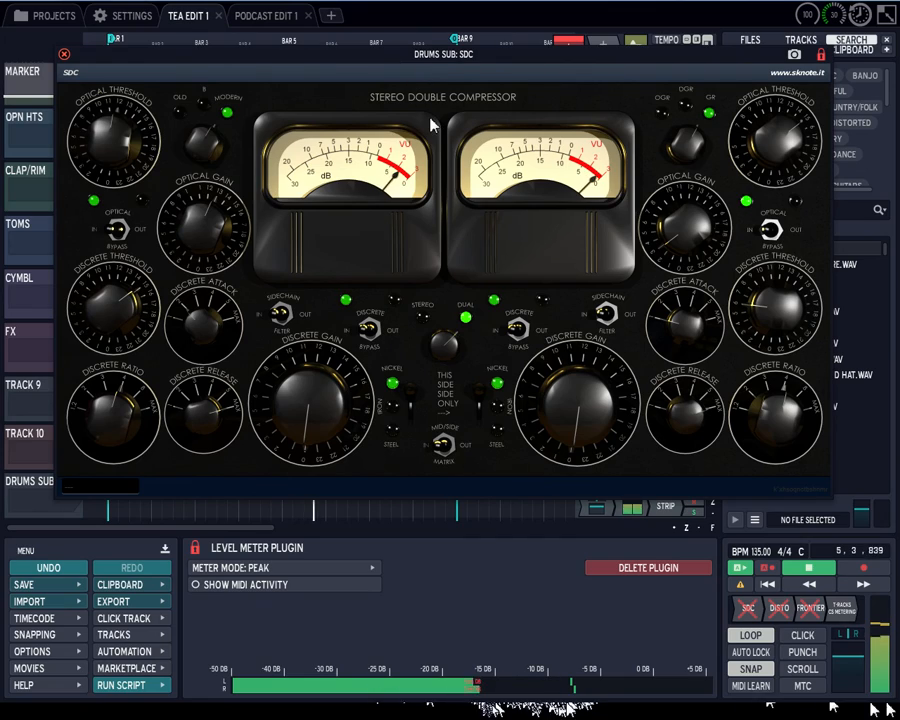
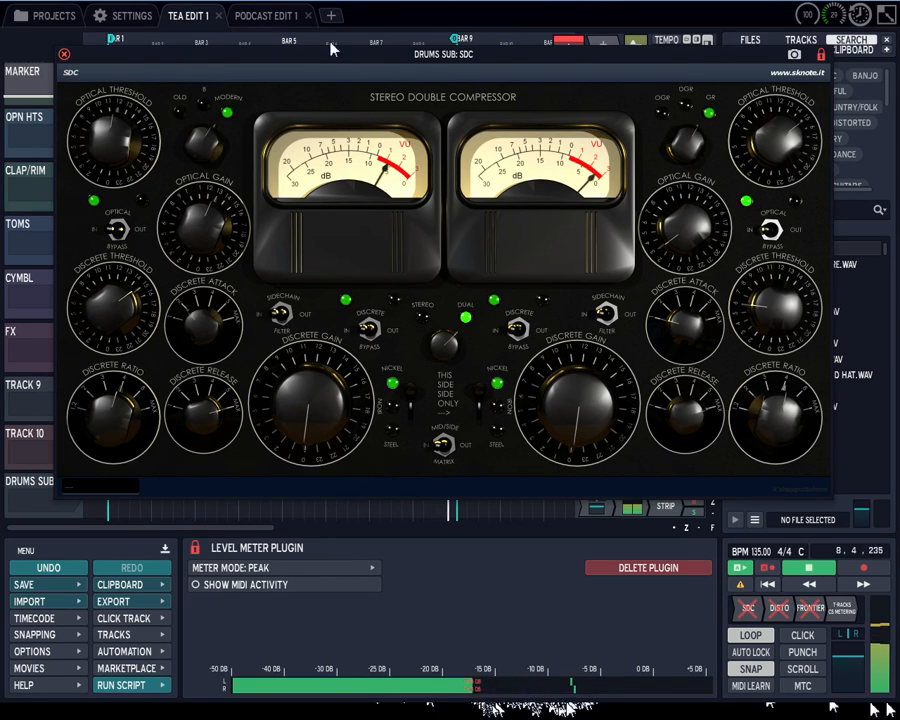
left_click_drag(295, 72, 305, 159)
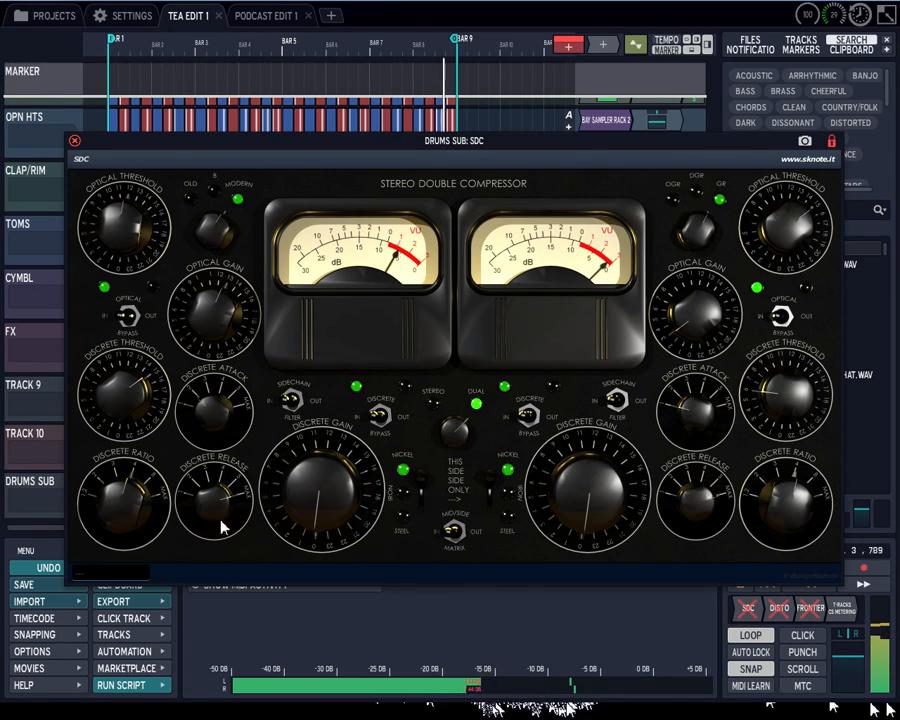
- Switch the Drums Sub SDC's Mid/Side Matrix to Out, keeping Dual mode, and close the compressor
left_click(476, 401)
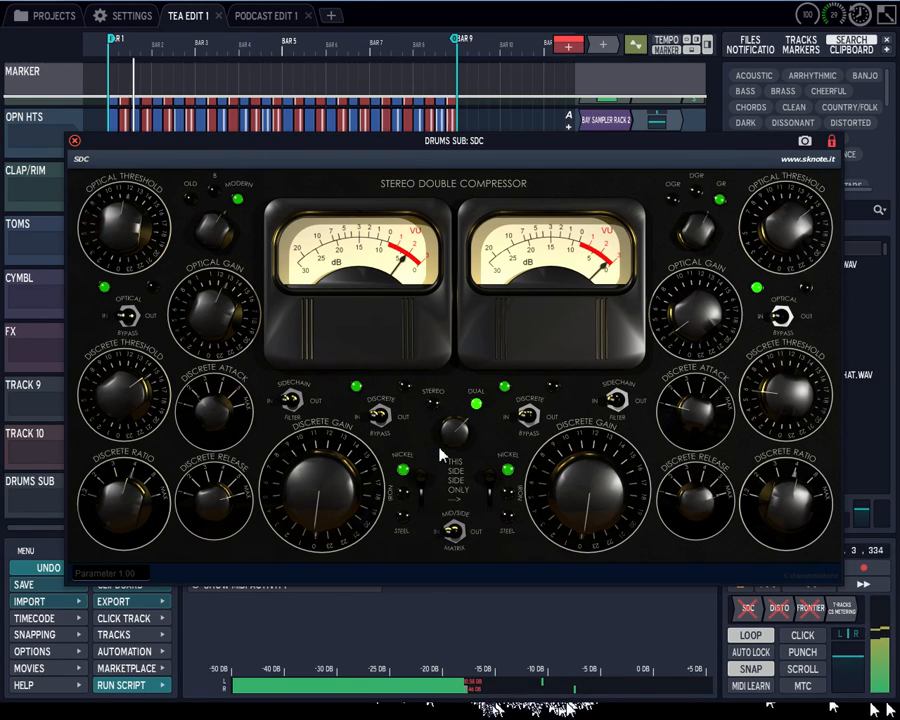
left_click(461, 535)
left_click(461, 538)
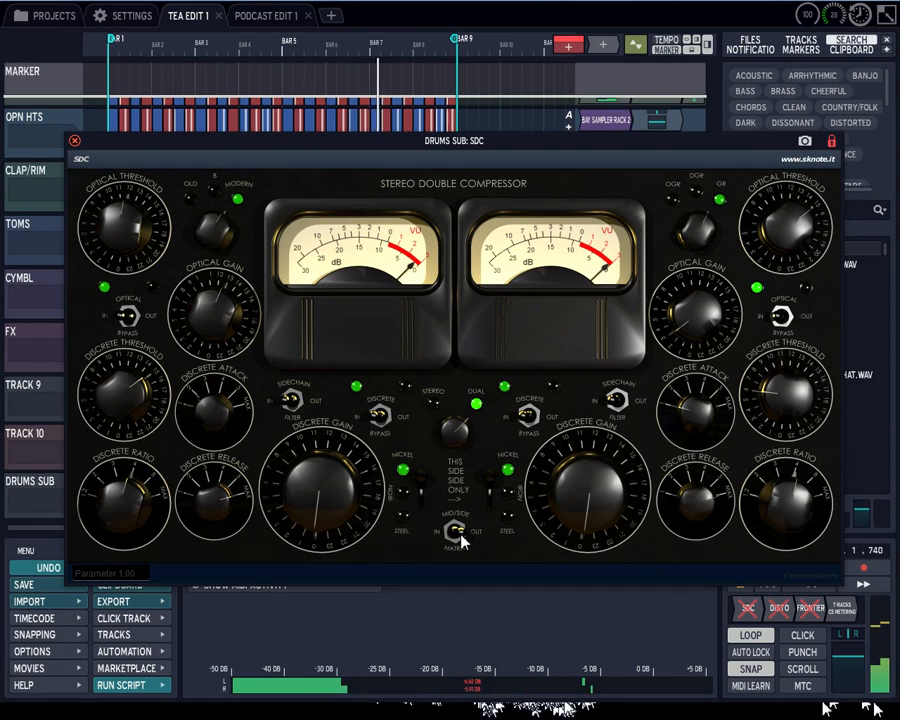
left_click(73, 140)
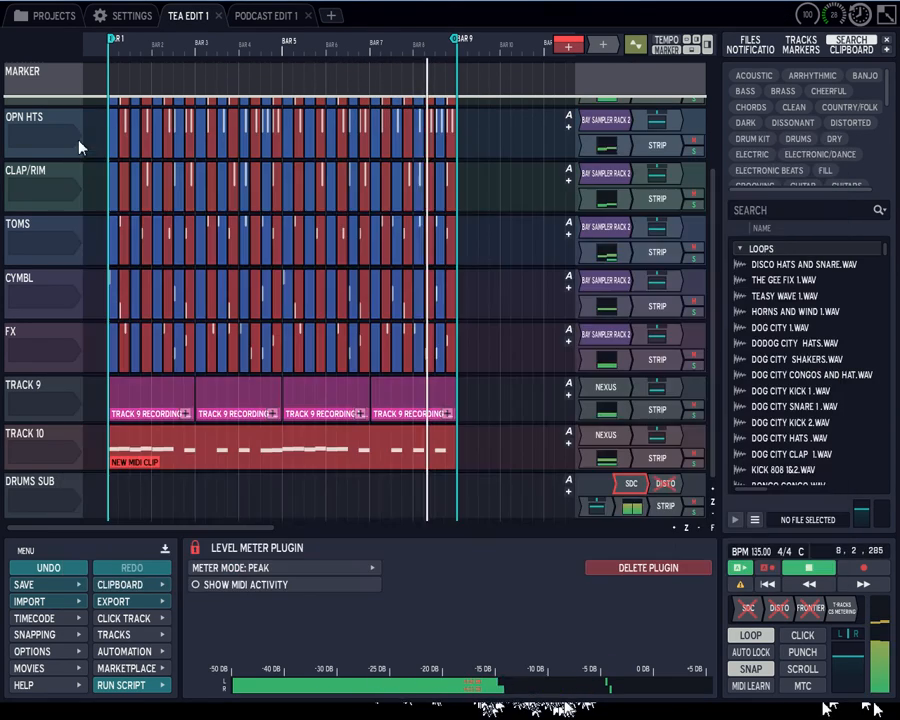
- Review the Drums Sub's SDC meters and settings during and after playback, closing the compressor when done
left_click(649, 494)
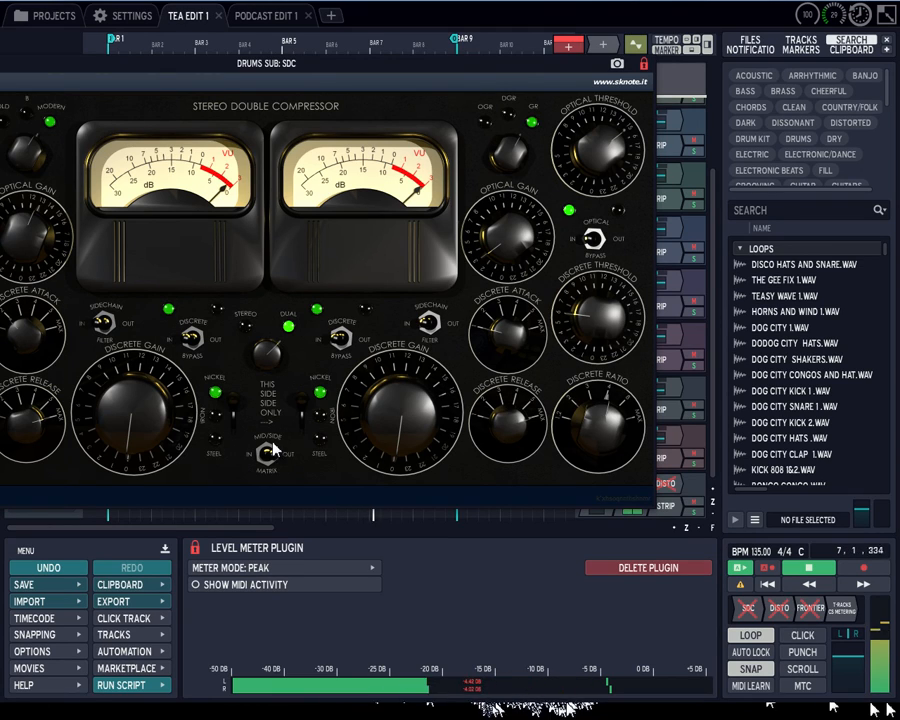
left_click_drag(313, 66, 492, 83)
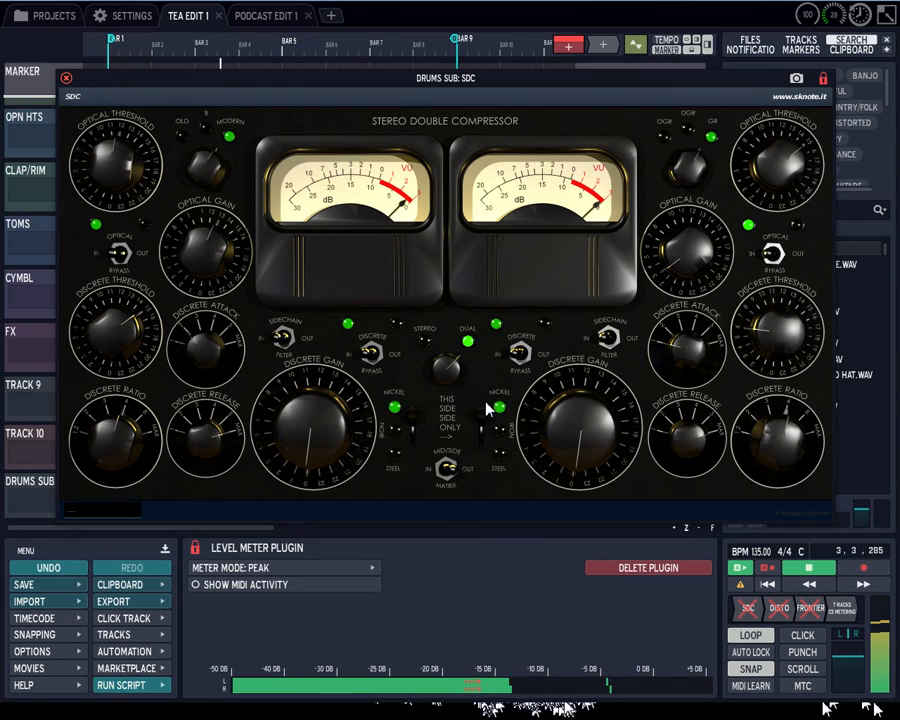
left_click(803, 569)
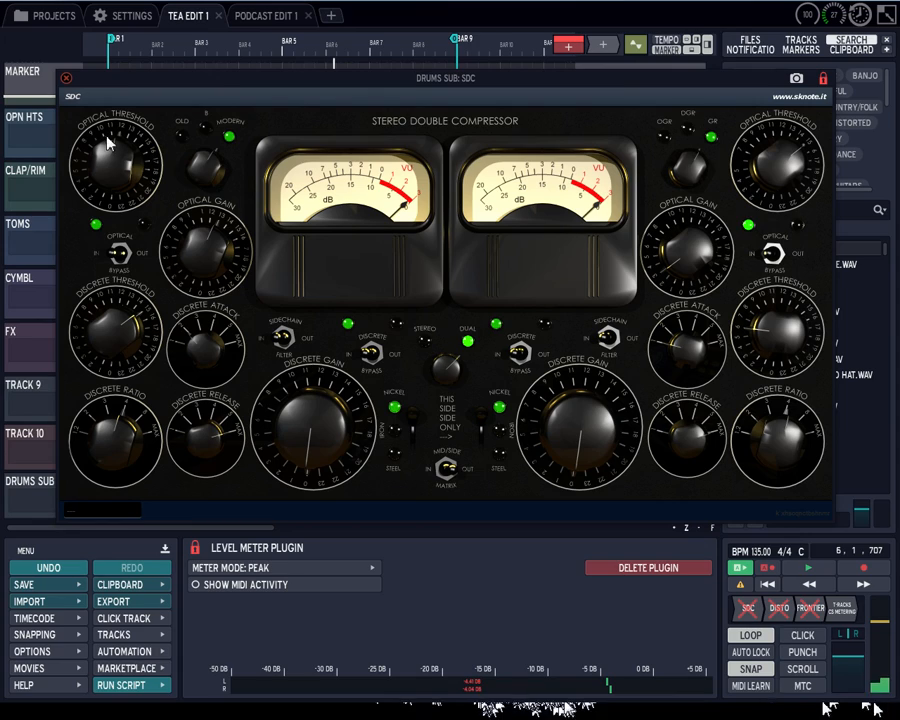
left_click(66, 79)
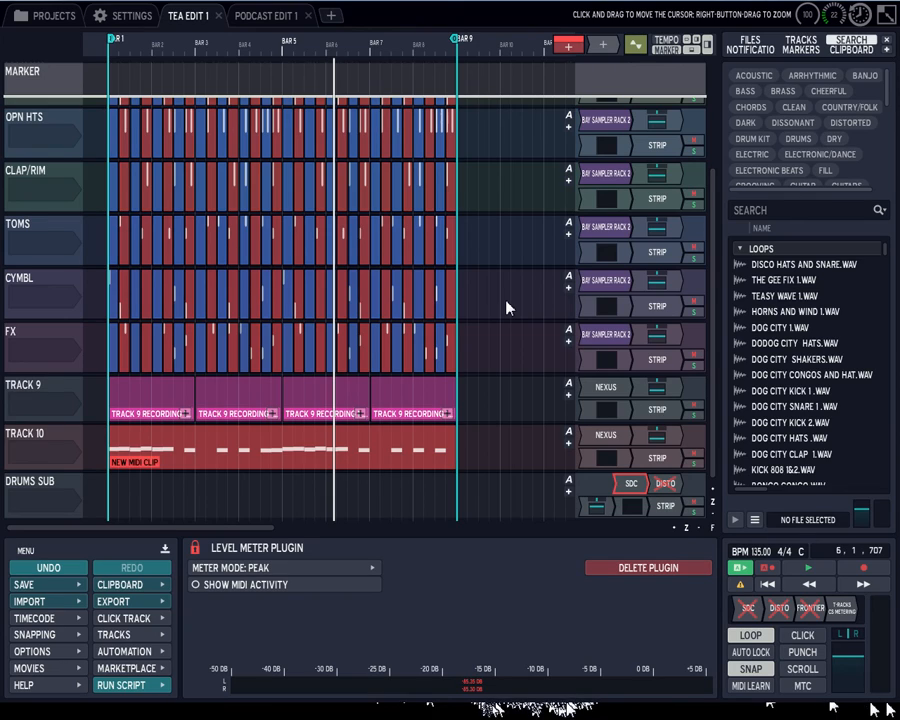
double_click(631, 484)
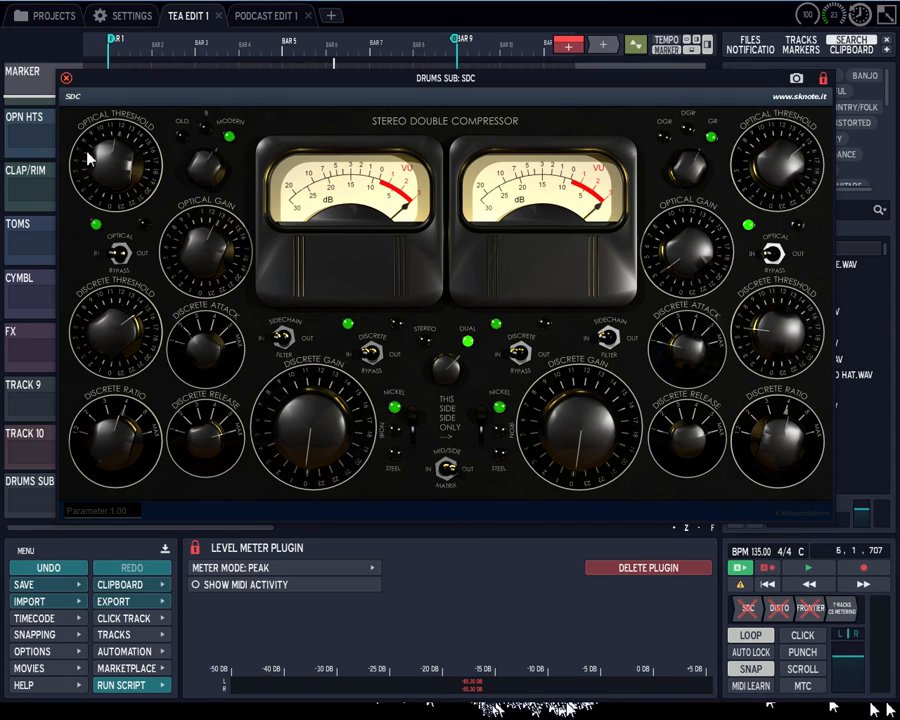
left_click(66, 78)
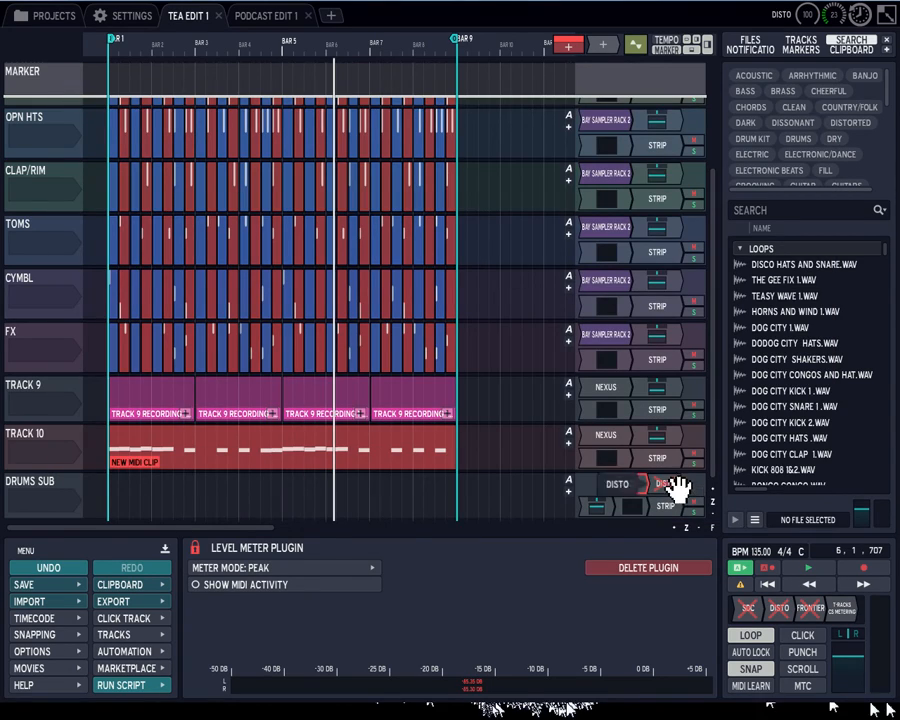
- Bypass the Drums Sub's SDC, enable Disto in its place, and look over Disto's controls before closing it
left_click_drag(668, 486, 666, 488)
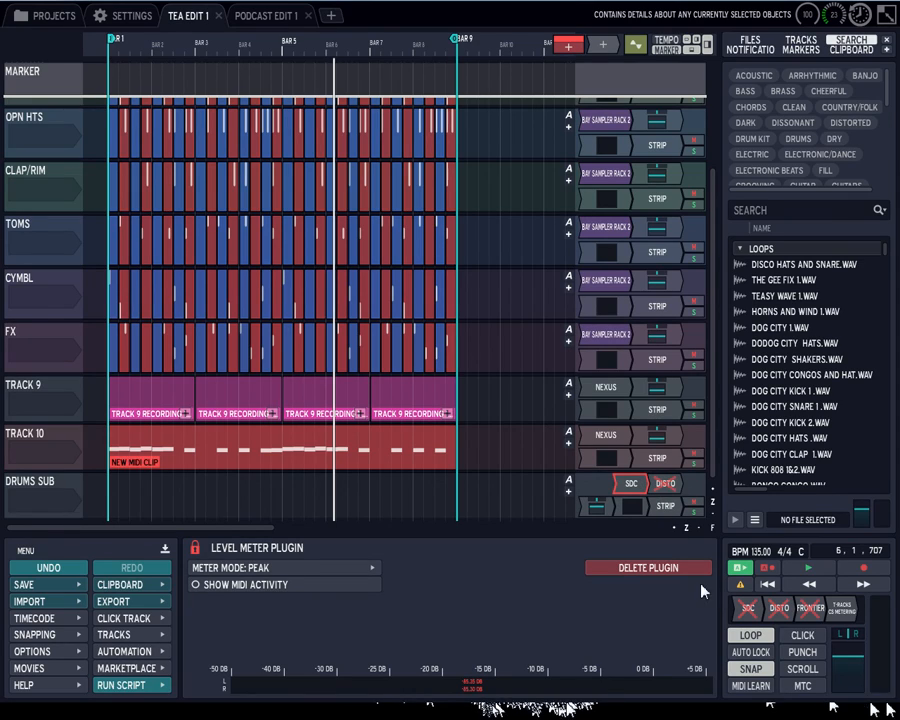
double_click(672, 490)
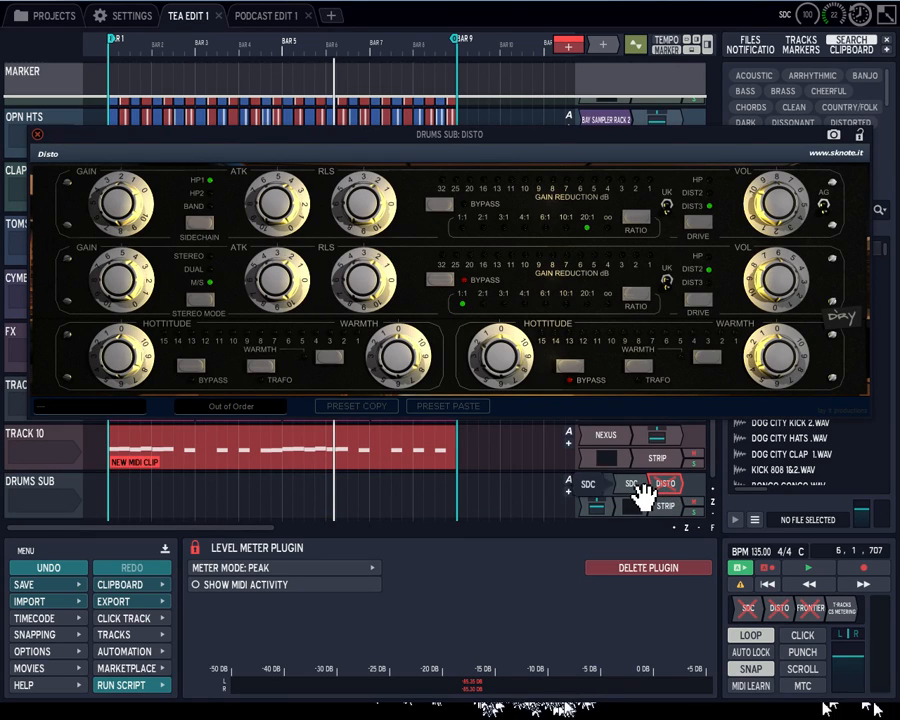
double_click(636, 486)
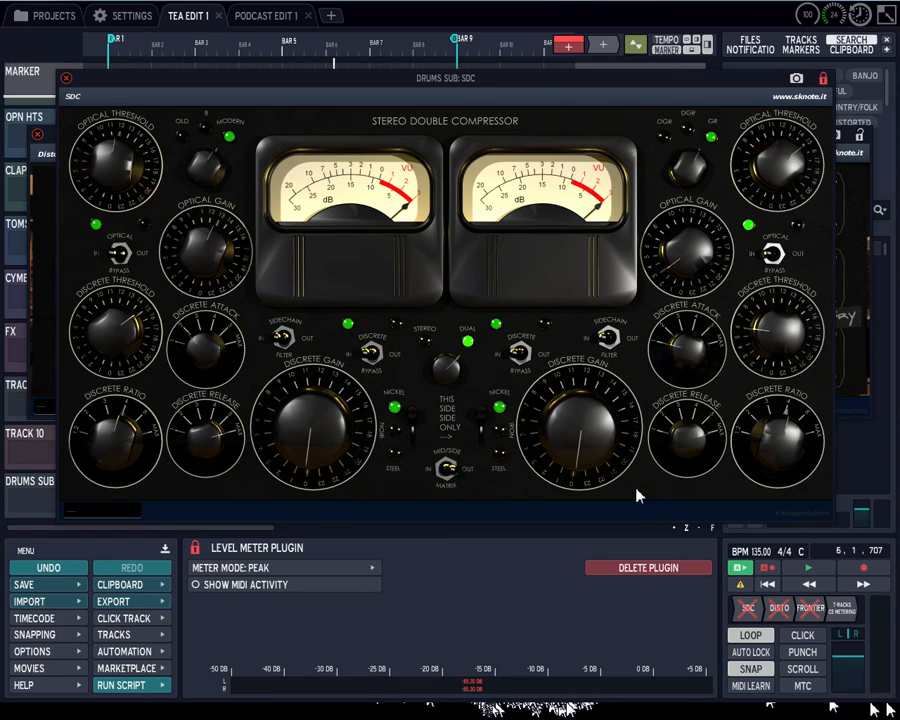
left_click(67, 79)
left_click_drag(112, 146, 143, 95)
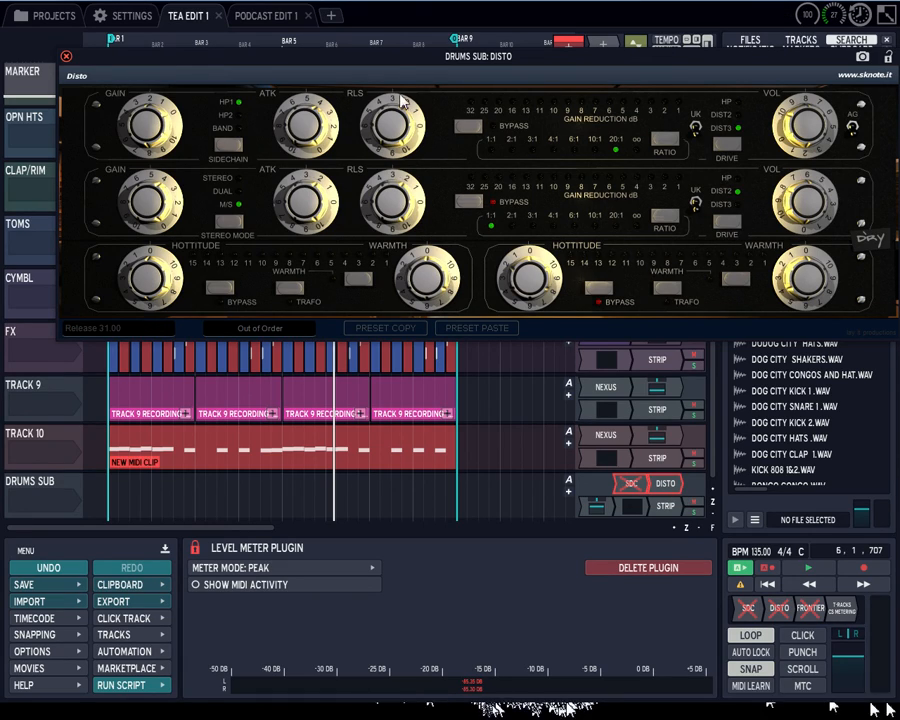
left_click_drag(393, 64, 376, 71)
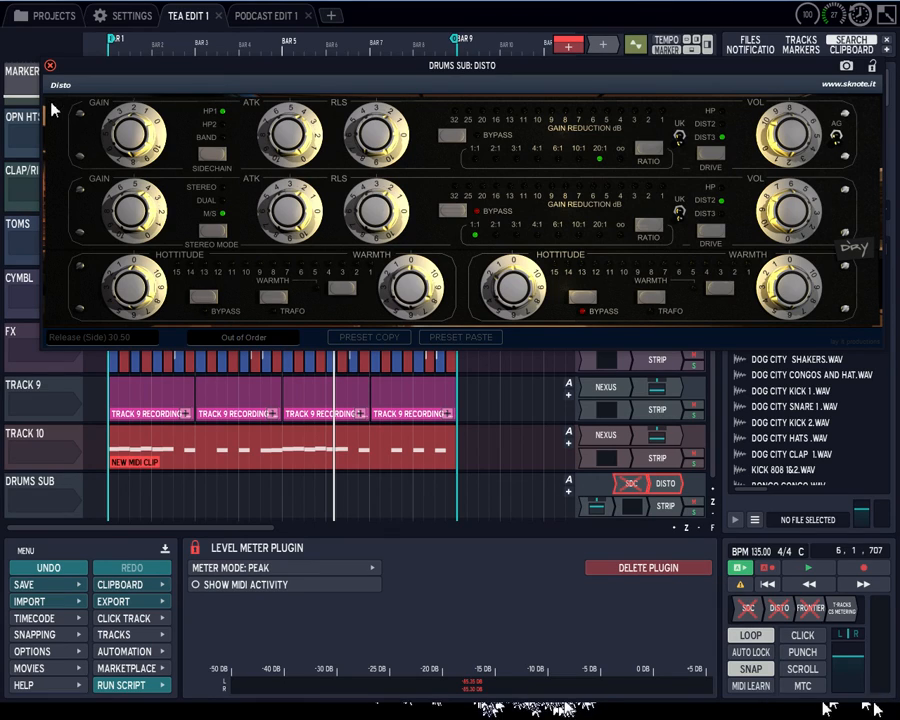
left_click(50, 66)
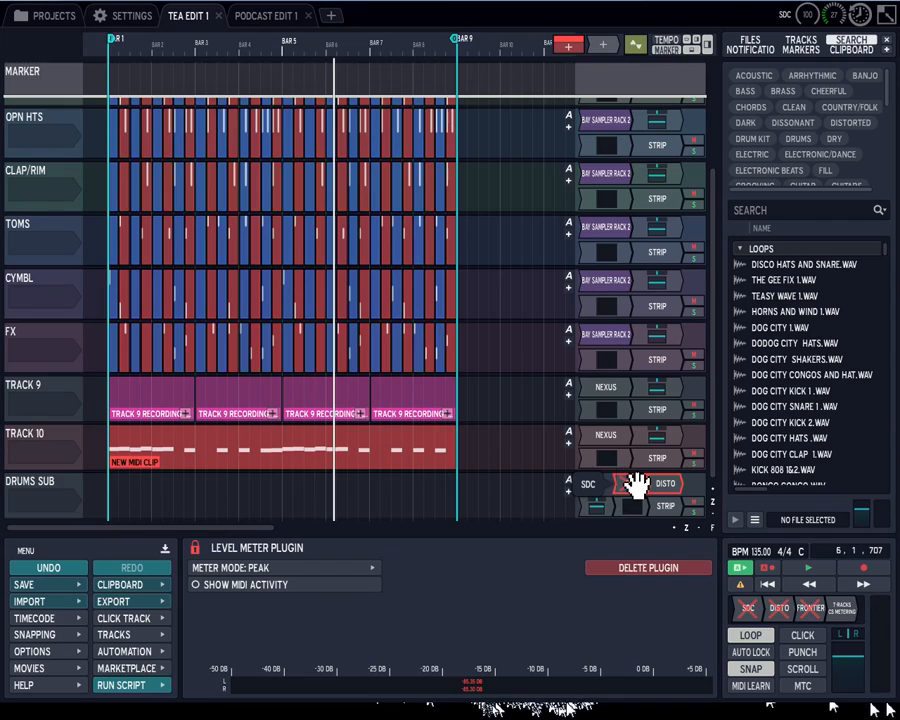
- Play the beat and adjust the Drums Sub's Disto, raising volume to 83.72 and setting side gain to 38 with a 20:1 side ratio
key("space")
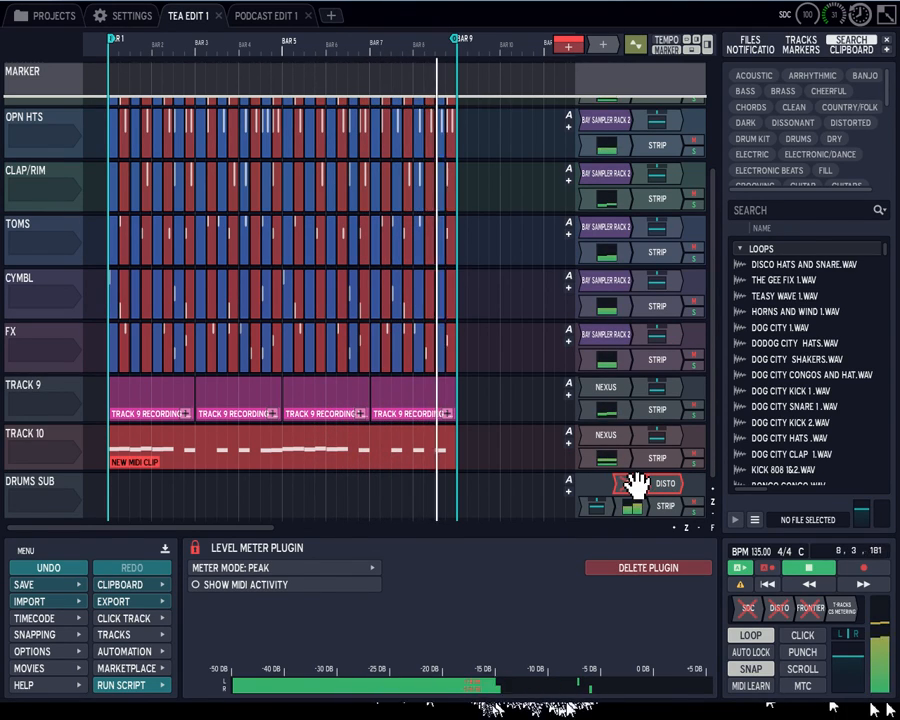
left_click(636, 484)
double_click(668, 488)
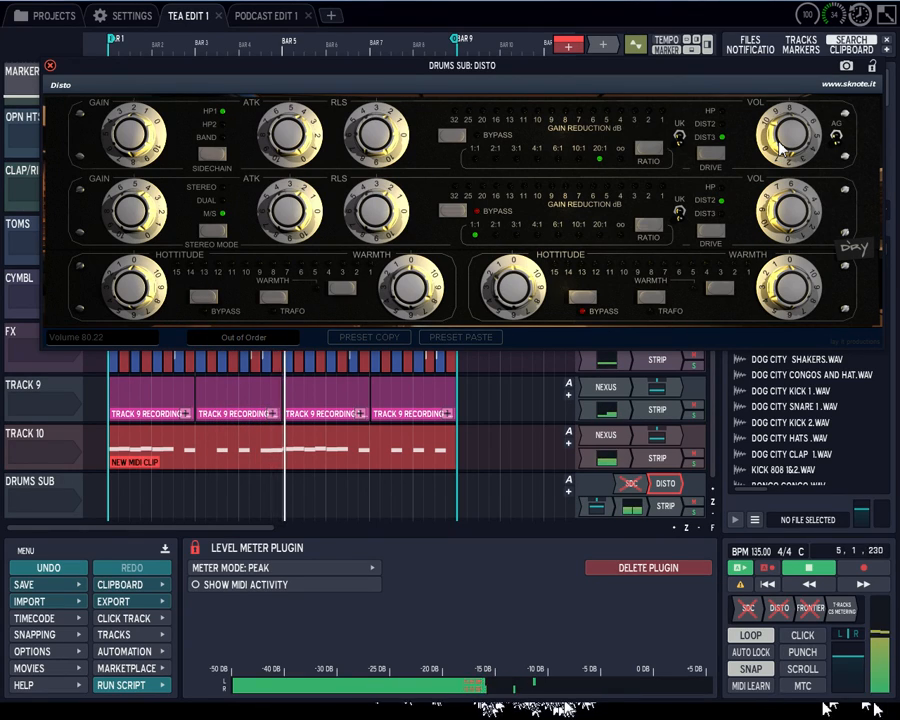
scroll(780, 148, "up", 1)
scroll(780, 146, "up", 5)
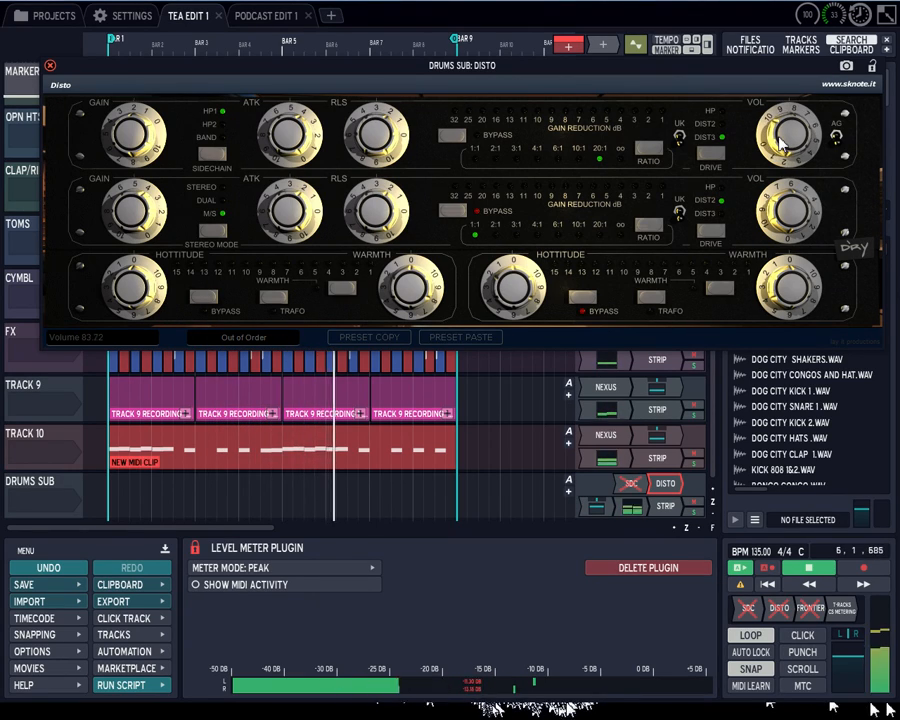
scroll(780, 140, "up", 1)
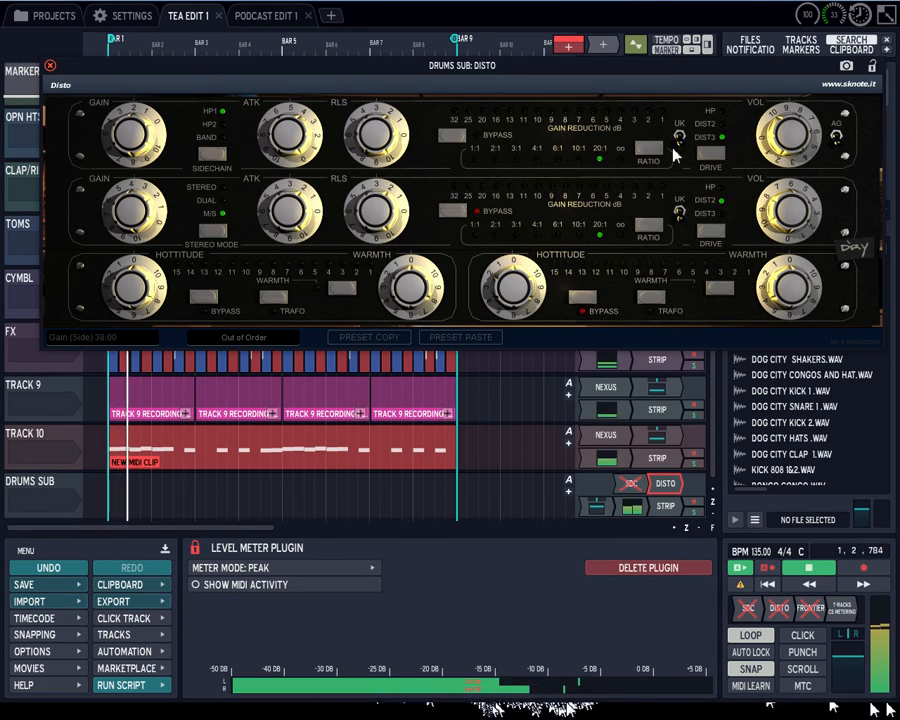
- Open the Drums Sub's SDC and place its window below Disto so Disto's controls stay accessible
left_click(632, 487)
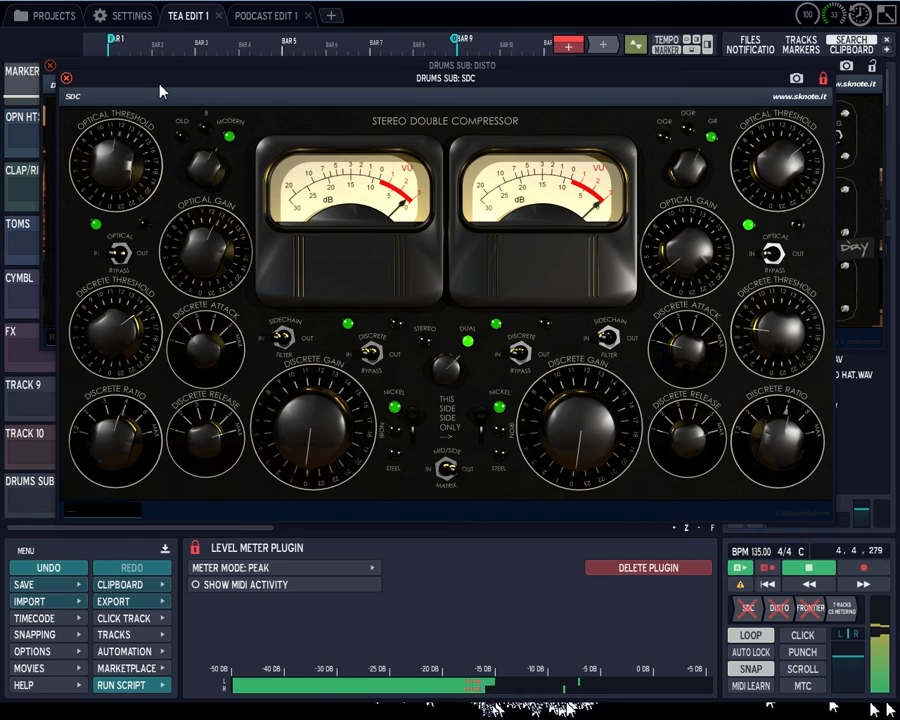
left_click_drag(161, 89, 136, 25)
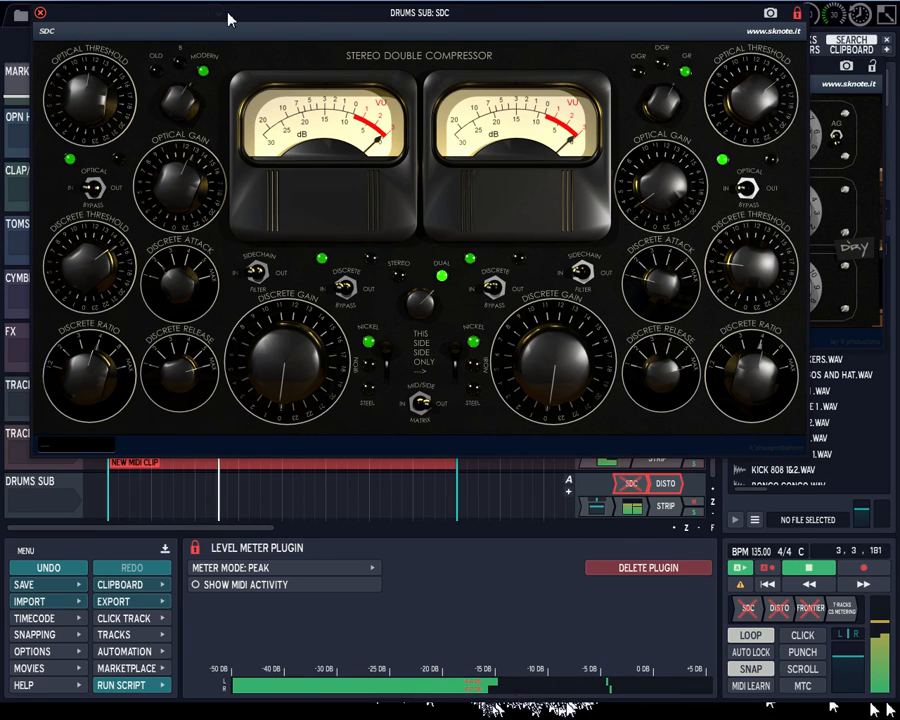
left_click_drag(227, 16, 224, 508)
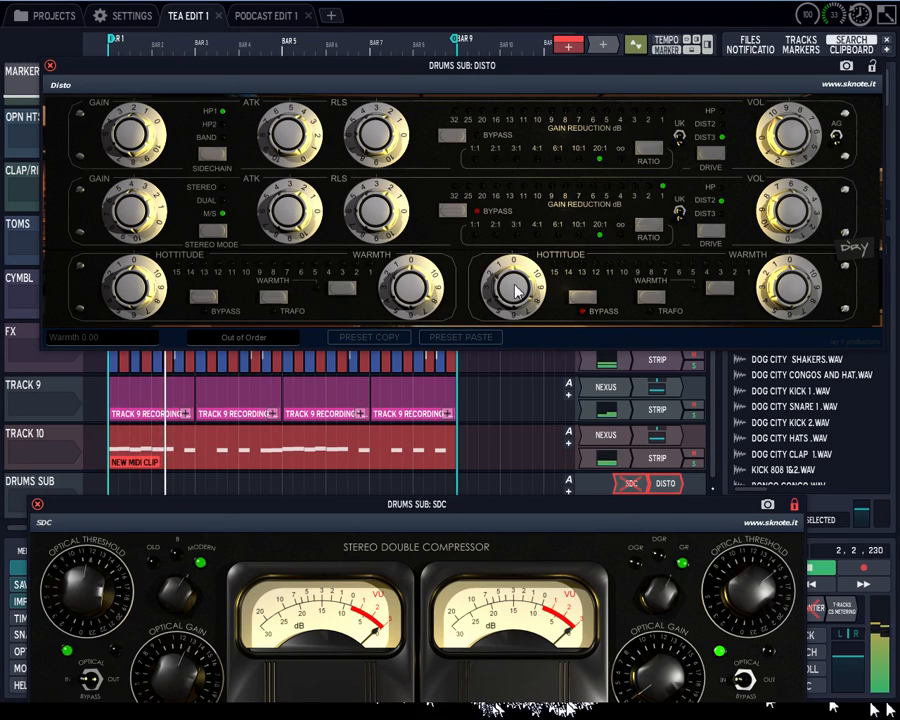
- Take the second Hottitude section of the Drums Sub's Disto out of bypass and try amounts between 13 and 25.50 during playback
left_click_drag(515, 287, 513, 249)
left_click(578, 296)
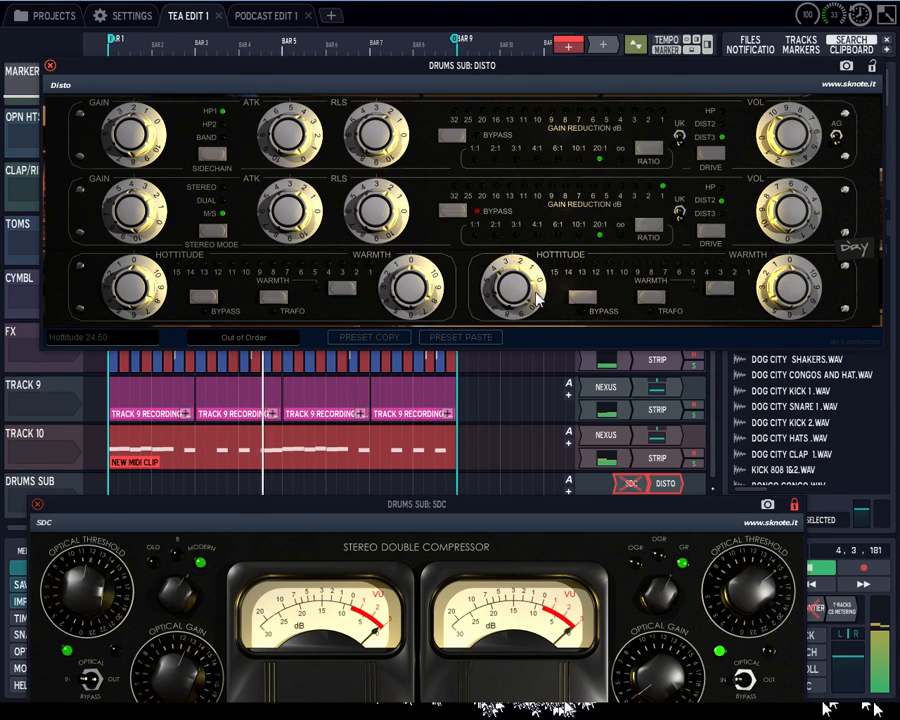
left_click_drag(527, 297, 537, 320)
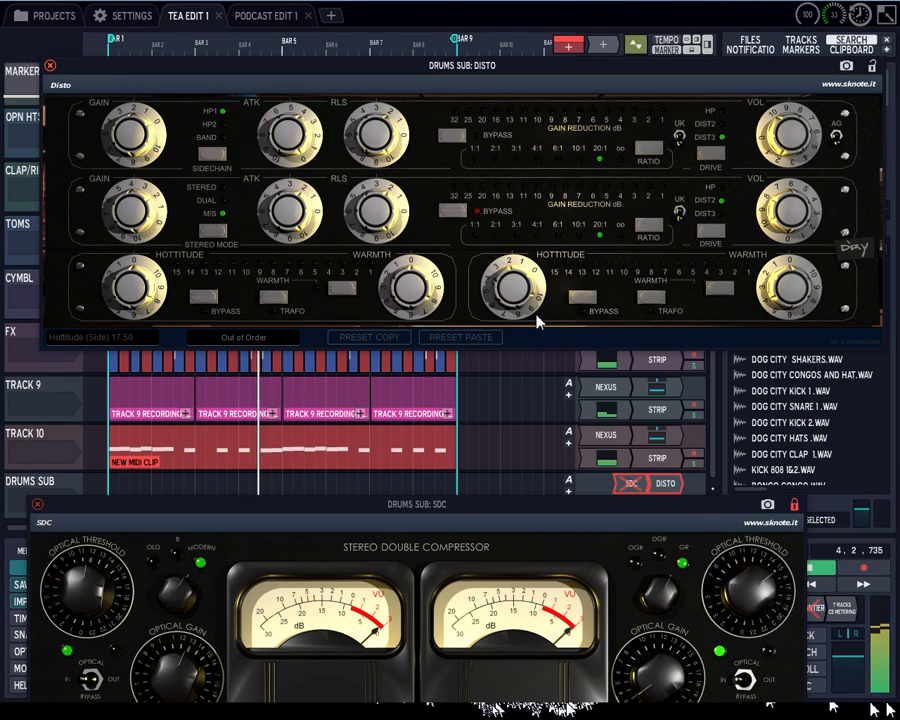
mouse_move(512, 304)
left_mouse_down()
mouse_move(518, 241)
mouse_move(512, 285)
mouse_move(526, 320)
left_mouse_up()
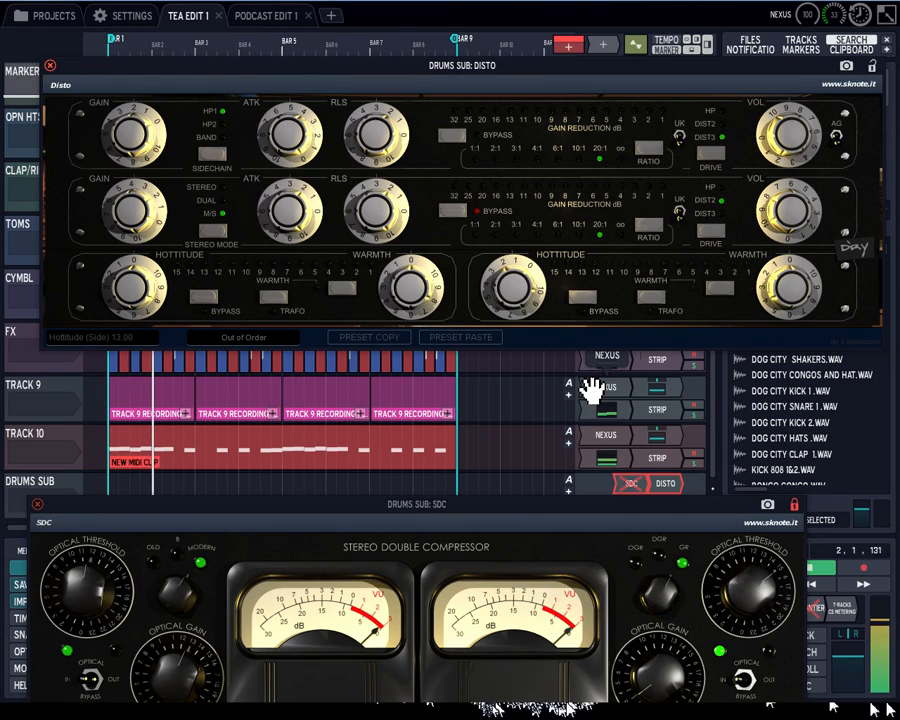
left_click(636, 490)
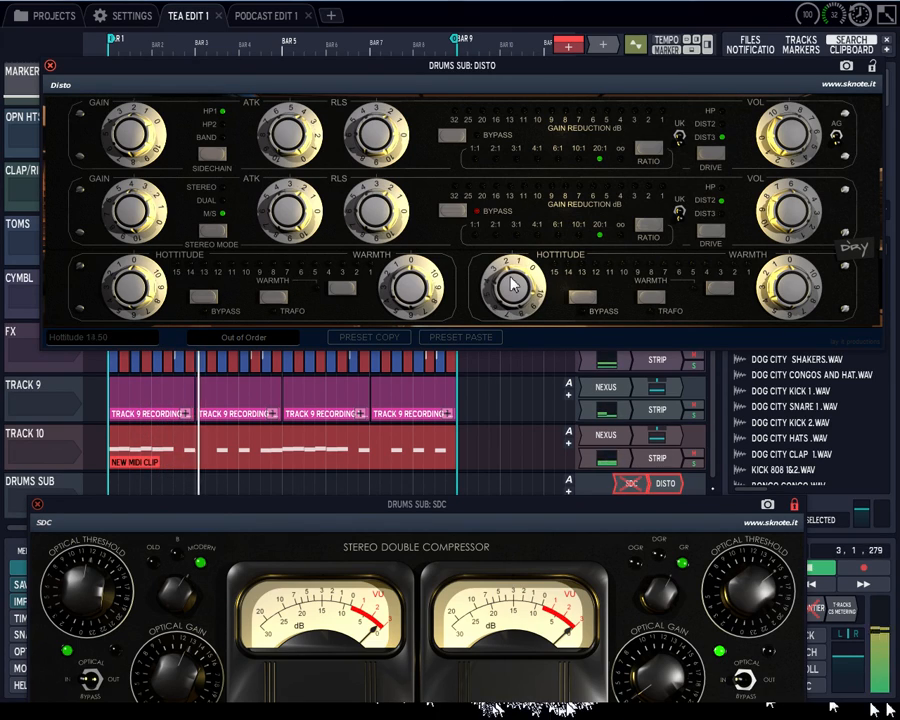
left_click_drag(511, 278, 511, 273)
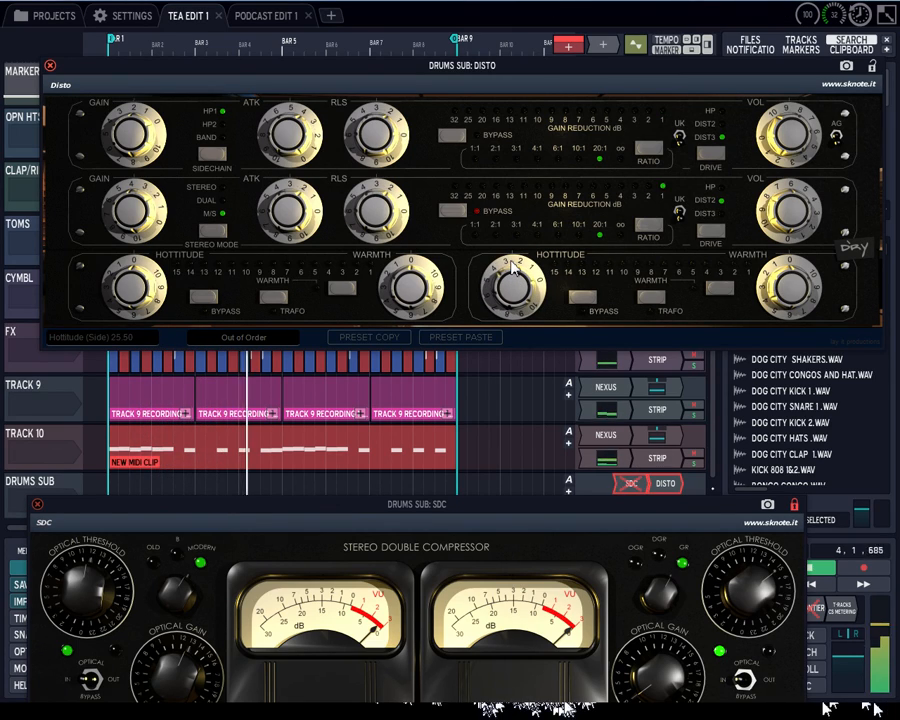
left_click_drag(511, 261, 512, 264)
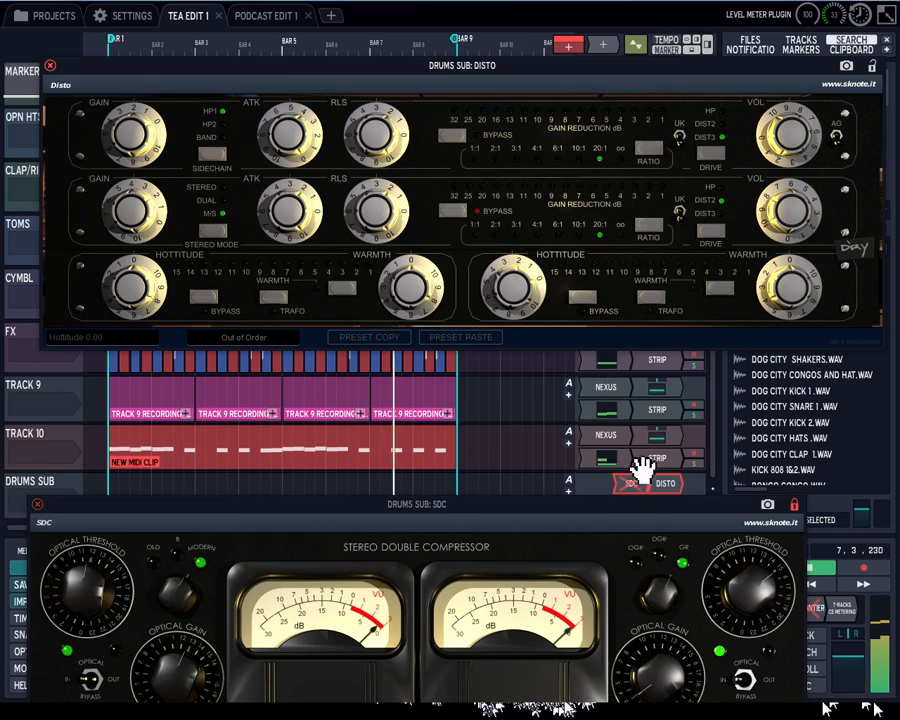
- Set Hottitude to 19 in Disto's first Hottitude section, check the SDC, and move its window back below Disto
left_click_drag(155, 287, 155, 261)
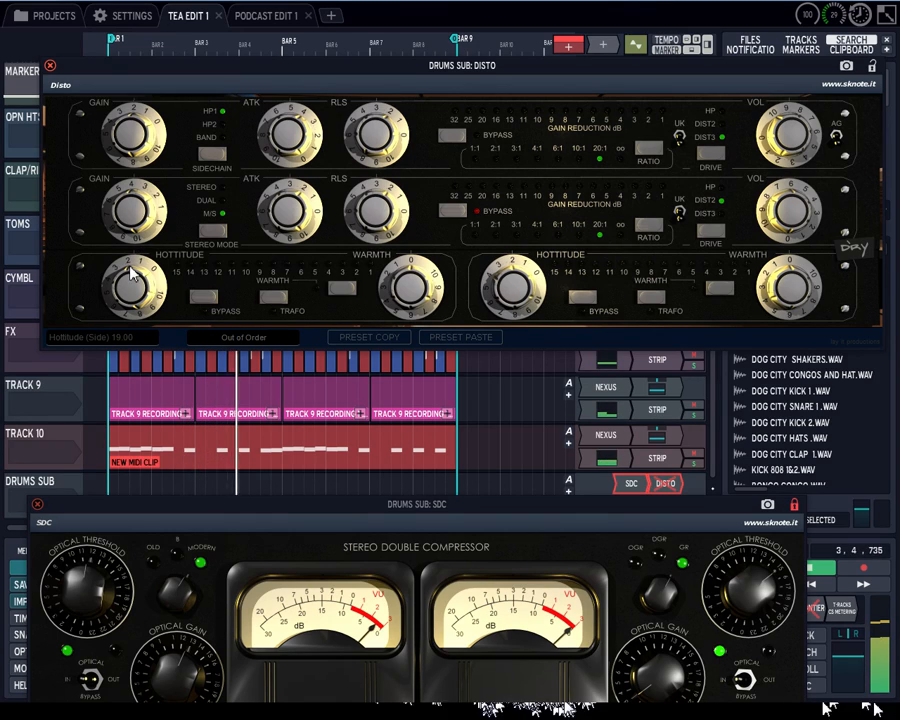
left_click_drag(134, 276, 135, 278)
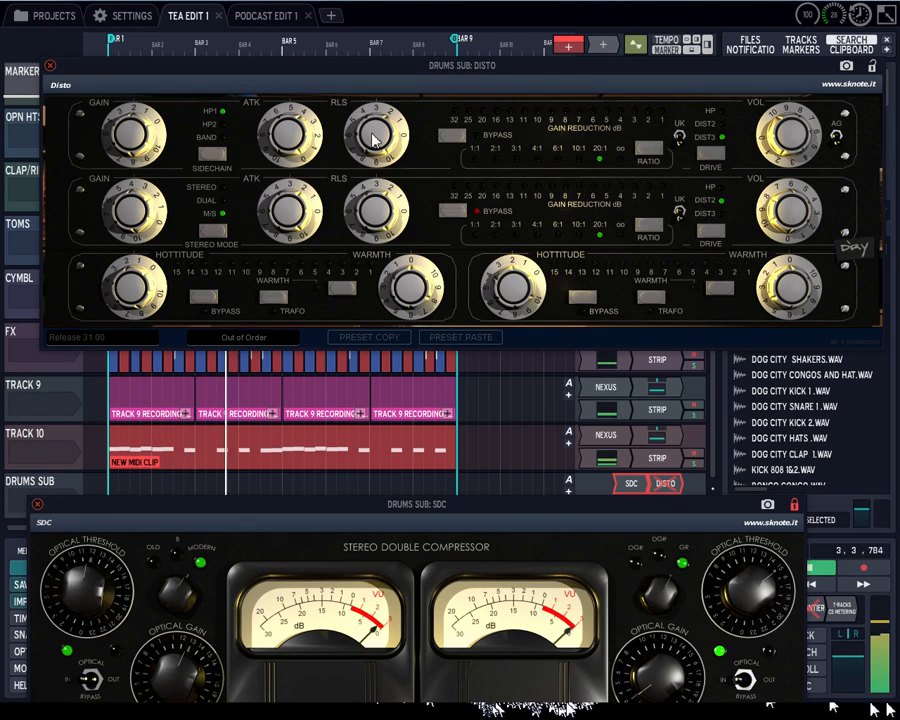
left_click_drag(485, 505, 510, 162)
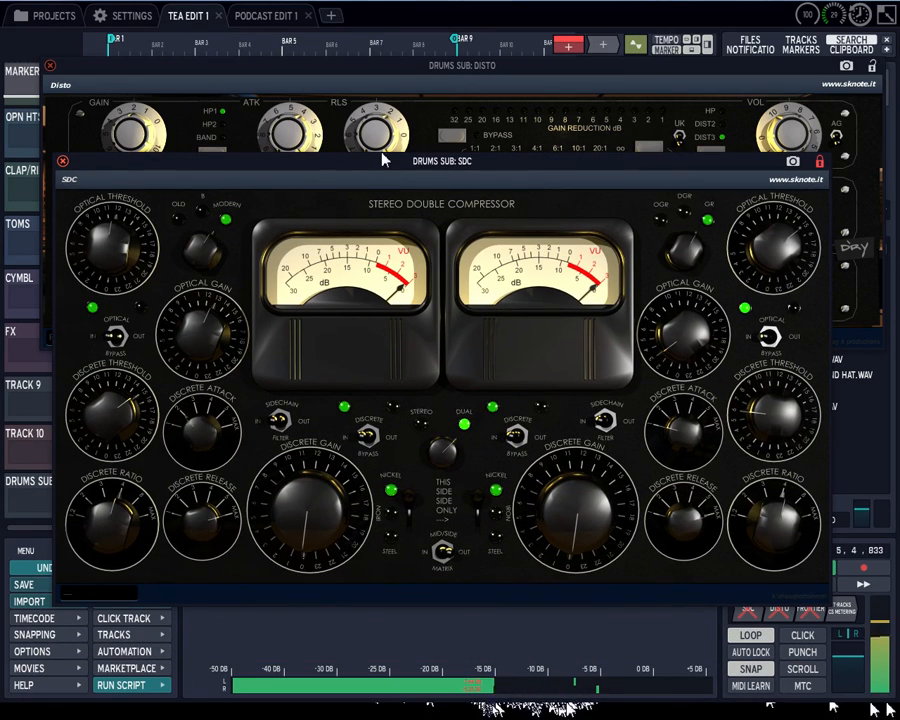
left_click_drag(377, 163, 386, 550)
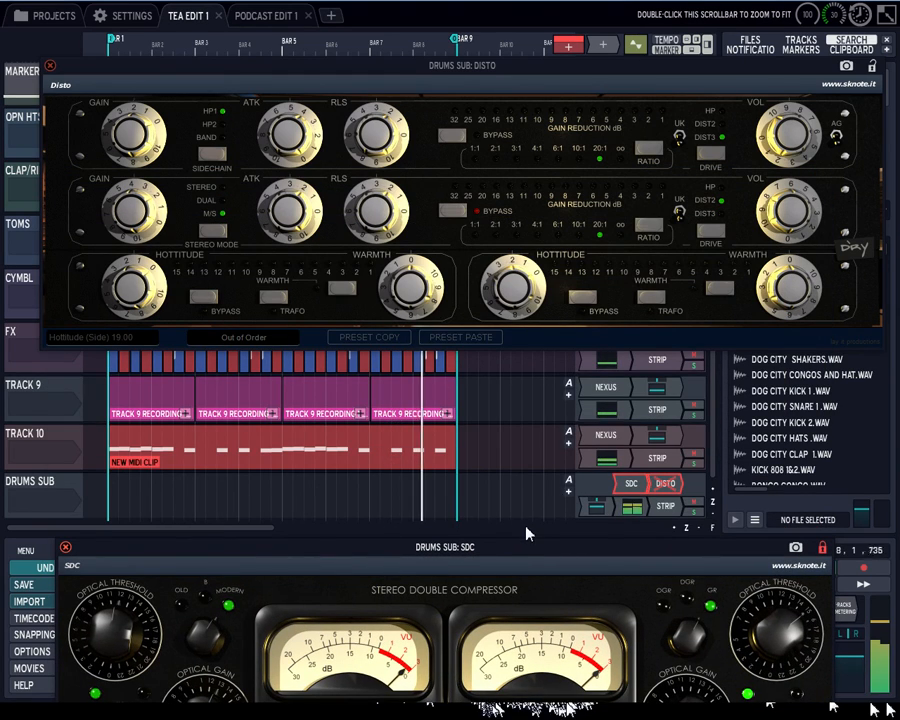
left_click_drag(522, 542, 481, 559)
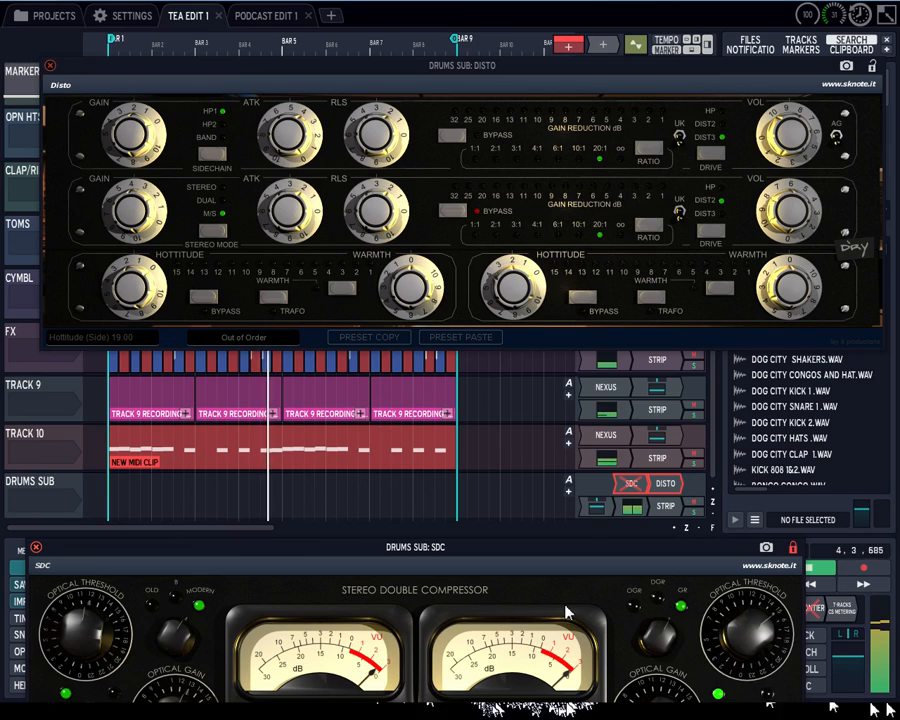
- Audition the Original and Clean! modes of the Drums Sub's Disto against SDC, and return Disto to Out of Order
left_click(244, 338)
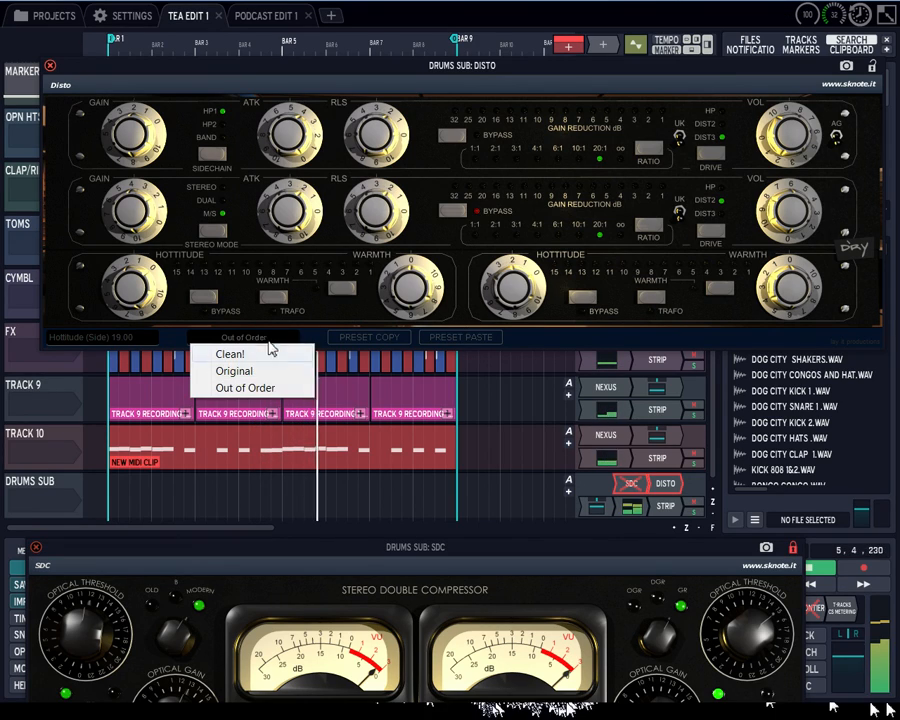
left_click(245, 372)
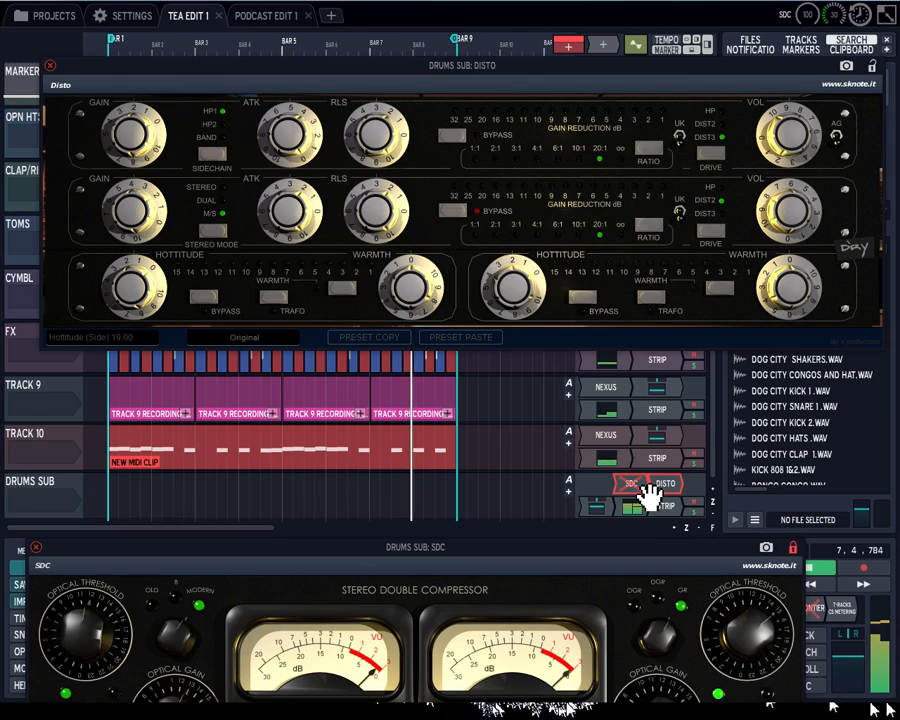
left_click(244, 337)
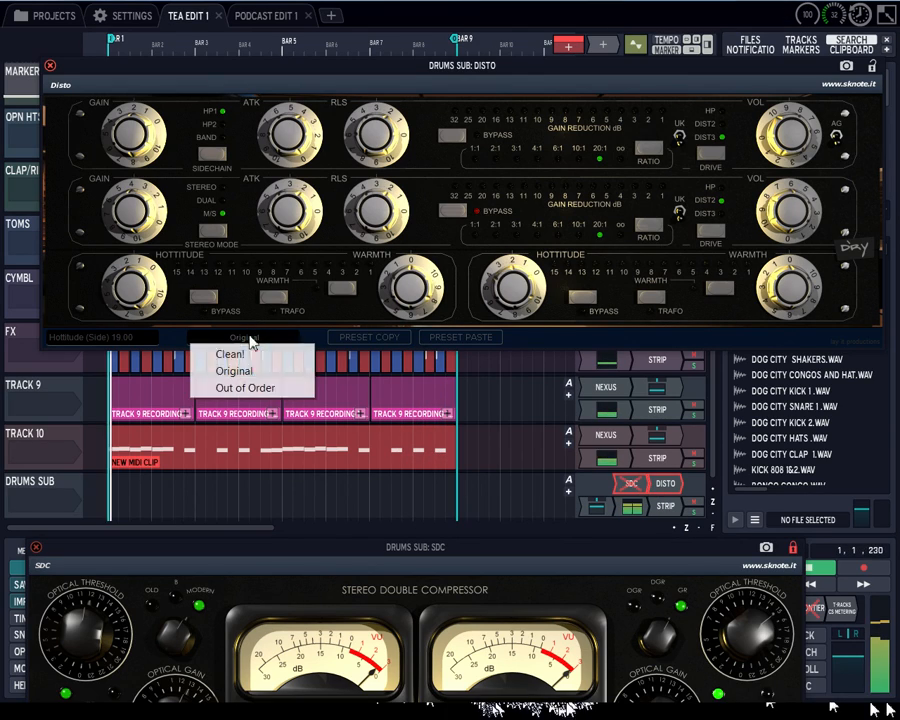
left_click(258, 355)
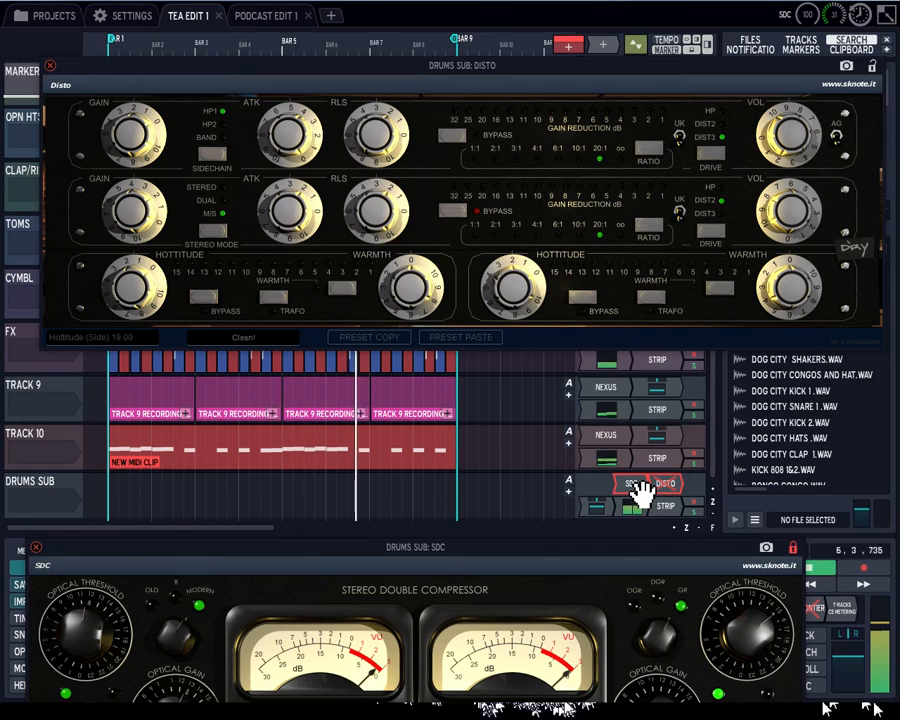
key("b")
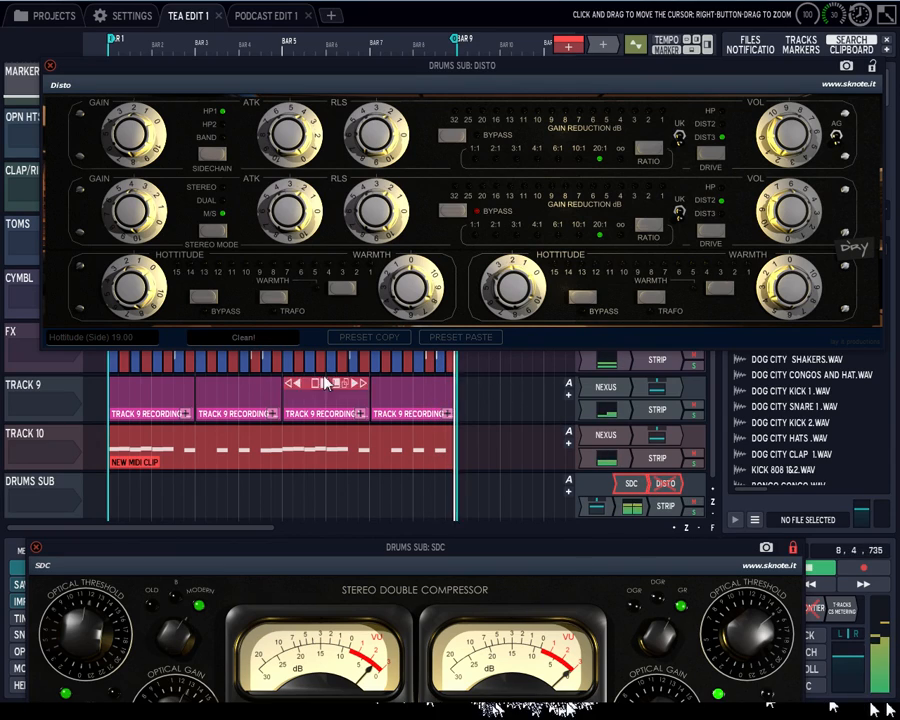
left_click(212, 339)
left_click(224, 386)
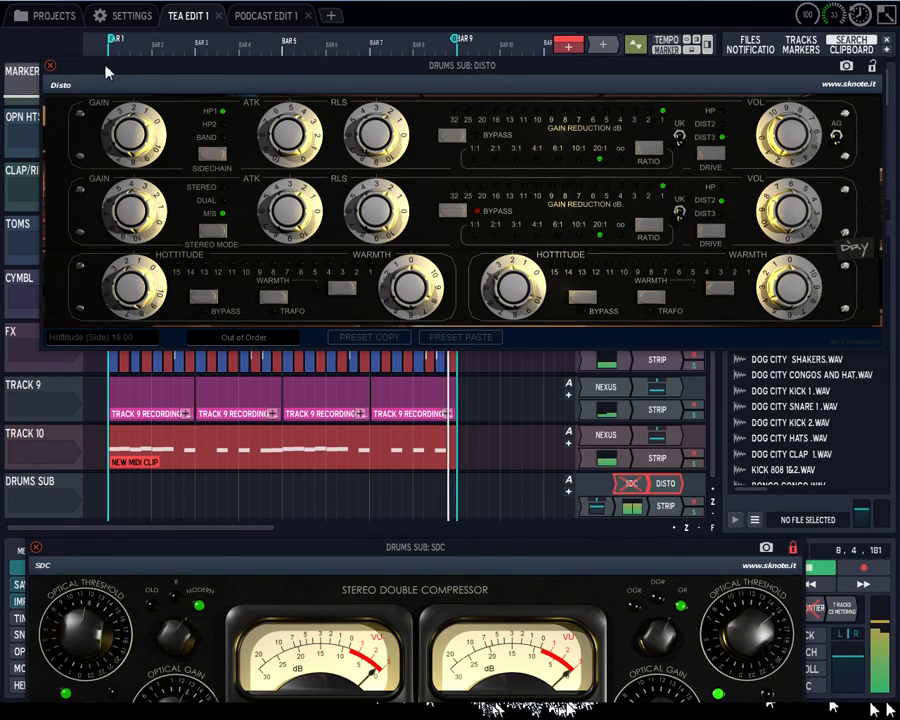
- Select the Drums Sub track and close its Disto and SDC windows
left_click(44, 484)
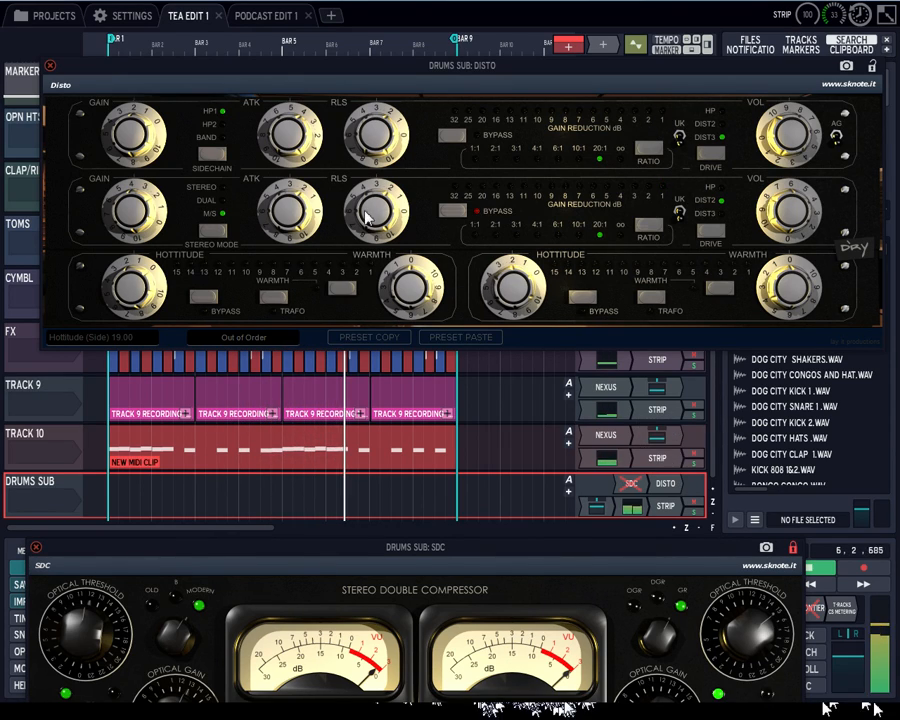
left_click(50, 66)
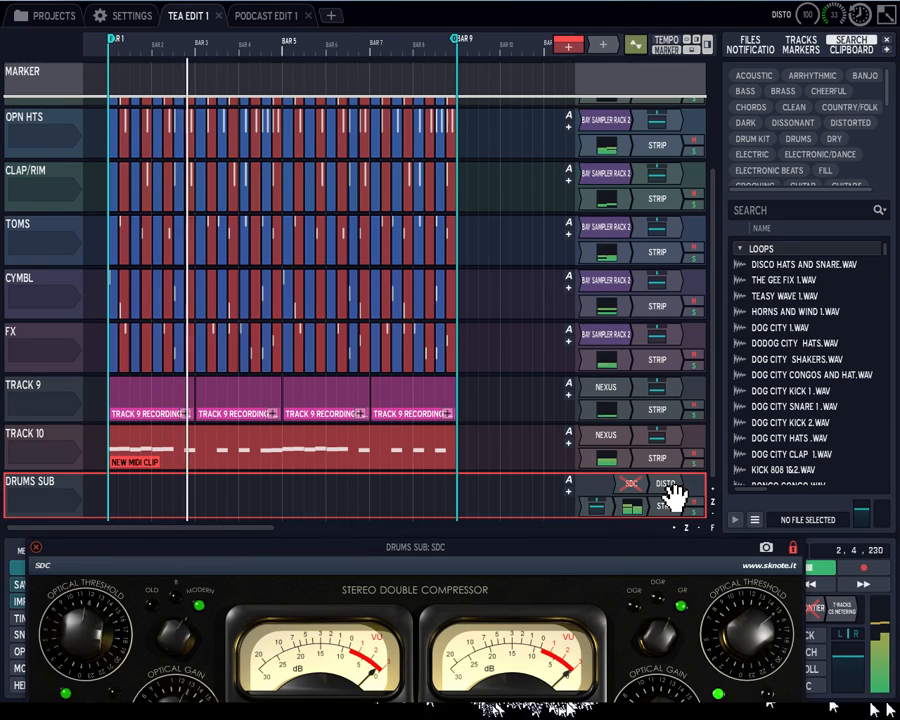
left_click(42, 555)
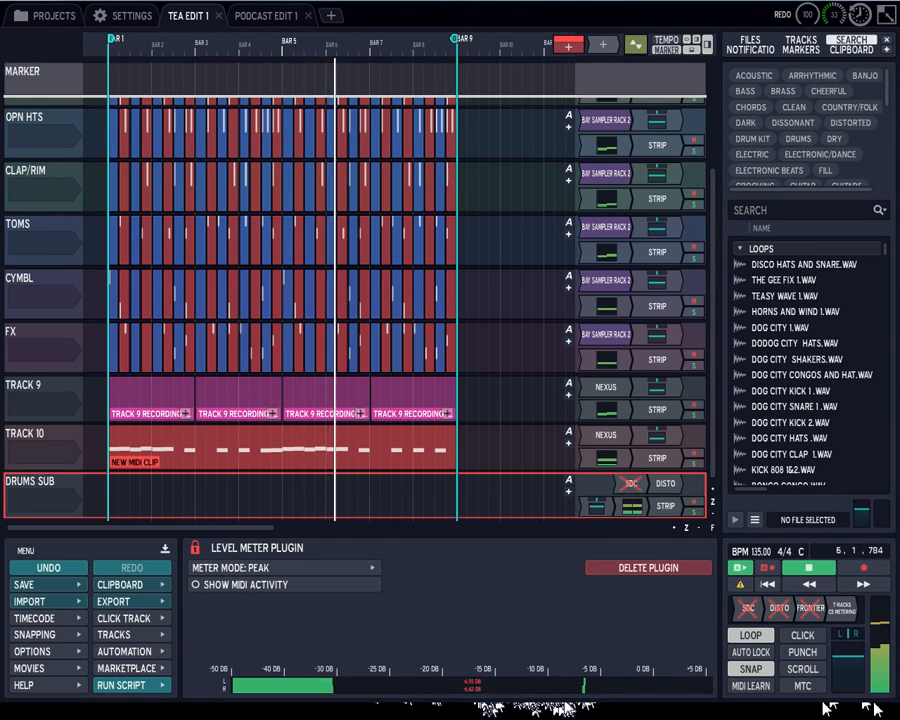
- Open the master SDC and Disto, enable the SDC with Disto left bypassed, and close the Disto window
left_click(747, 608)
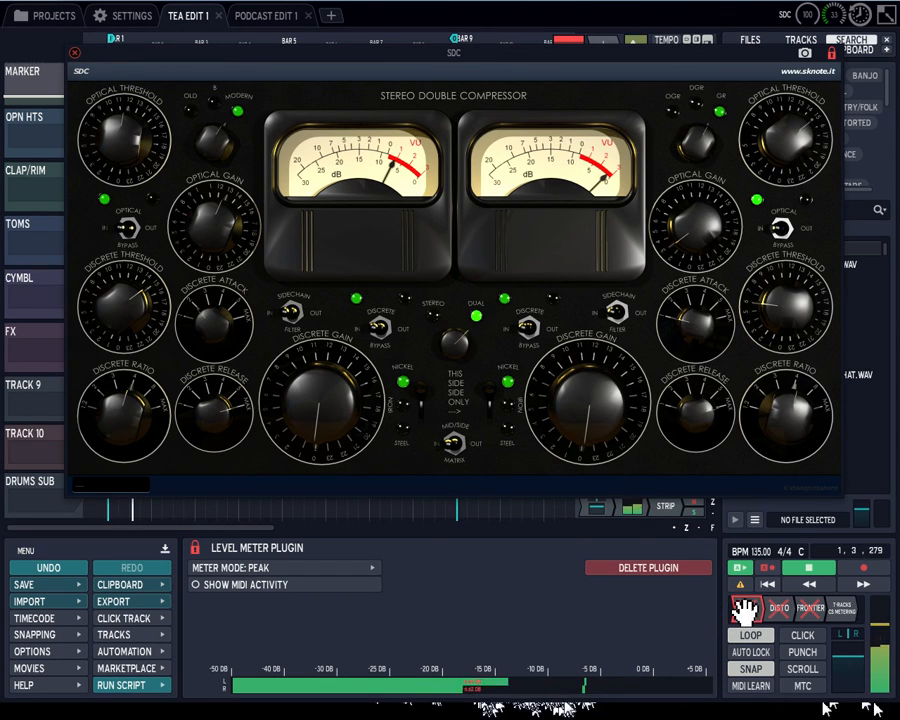
left_click(779, 607)
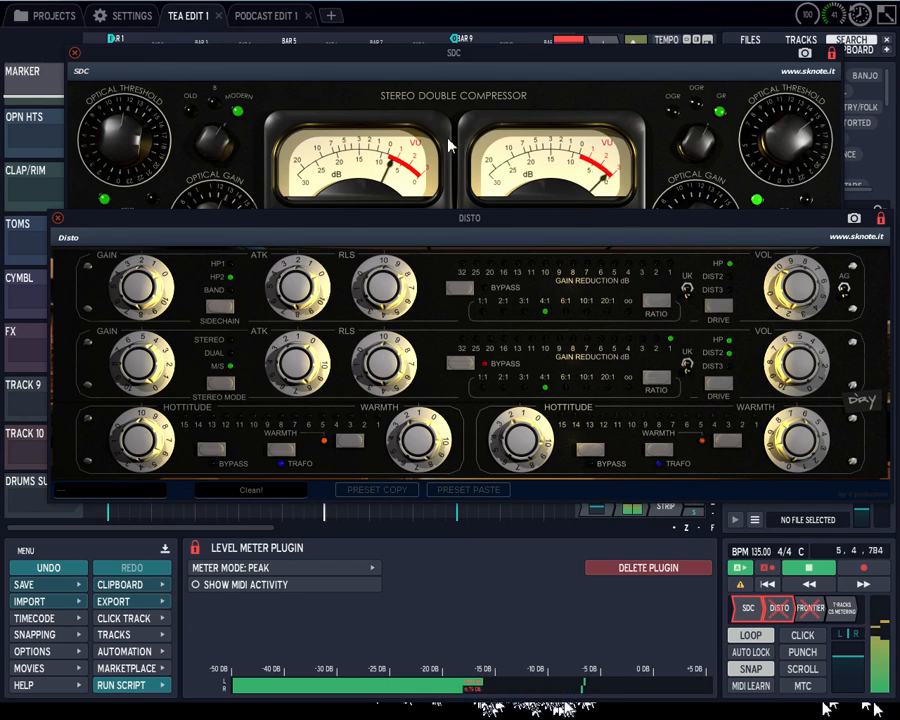
left_click_drag(396, 221, 380, 510)
left_click(45, 506)
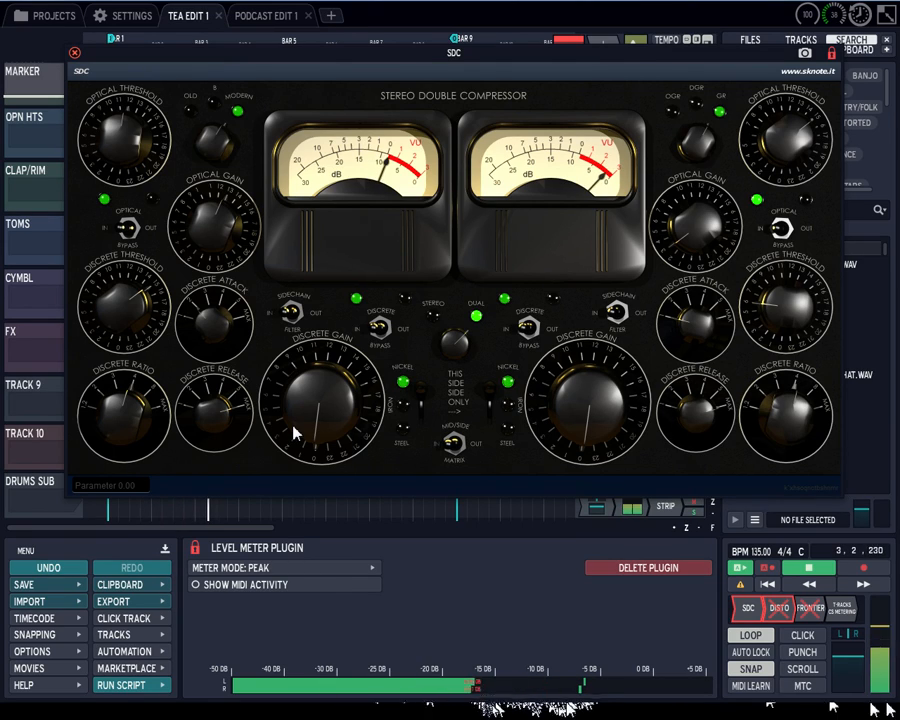
- Switch the master SDC's Mid/Side Matrix to Out, then bypass the SDC and enable Disto for comparison
left_click(454, 443)
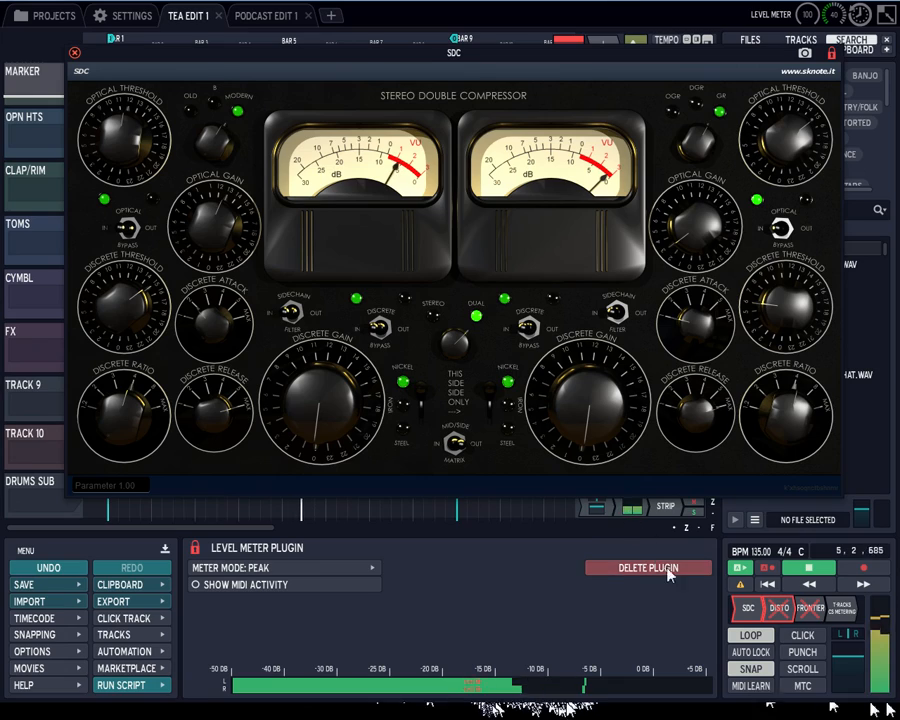
left_click(748, 610)
left_click(748, 610)
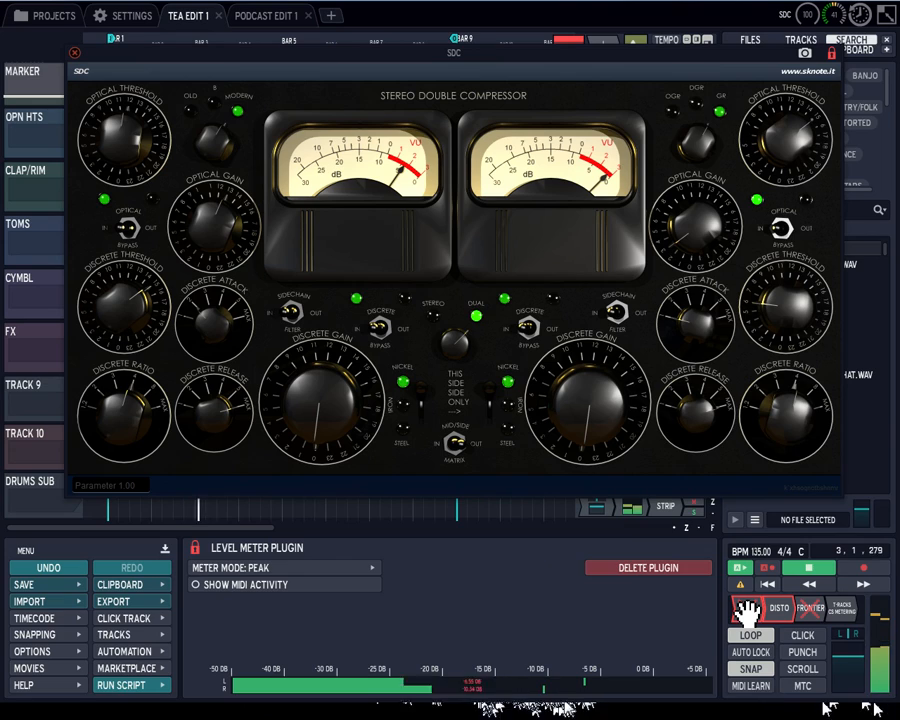
left_click_drag(516, 74, 475, 117)
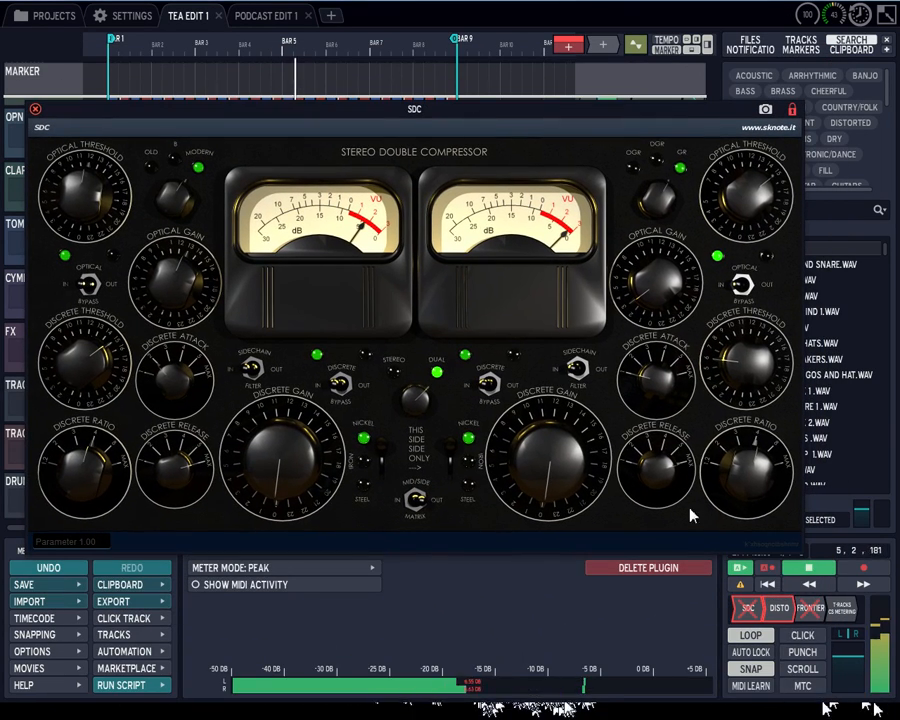
- Open the master Disto, move its controls into view, and adjust the second section's Hottitude to 26
left_click(784, 612)
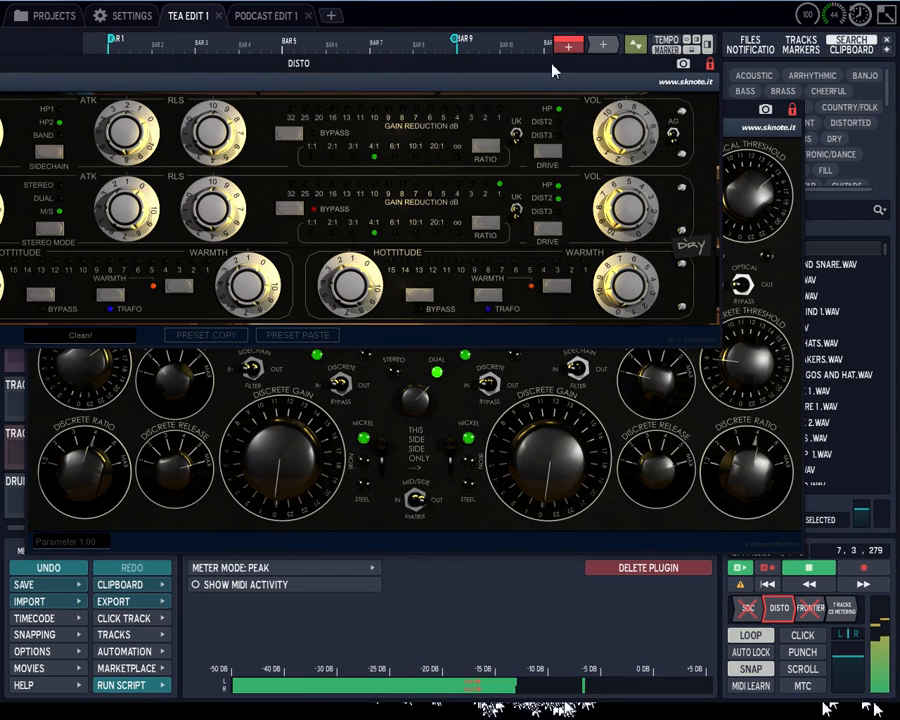
left_click_drag(501, 82, 606, 45)
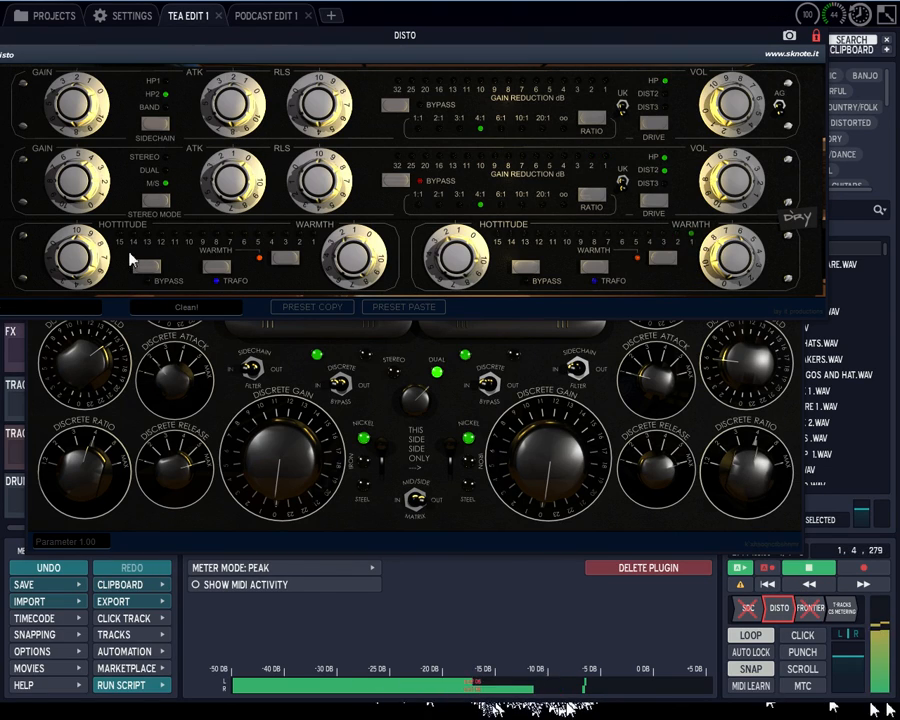
mouse_move(459, 251)
left_mouse_down()
mouse_move(460, 232)
mouse_move(467, 241)
left_mouse_up()
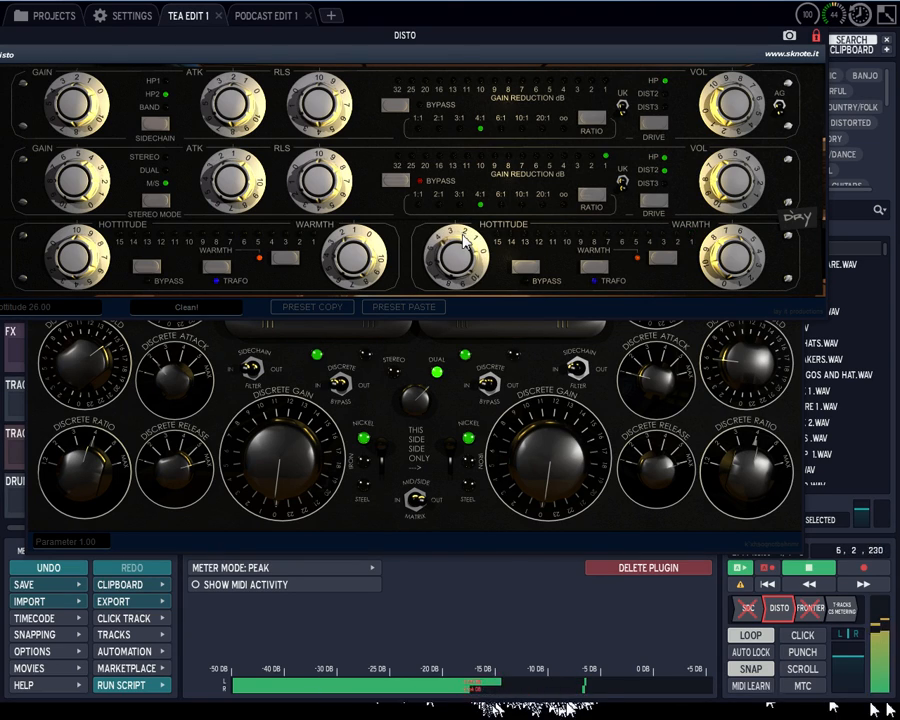
- Check the master's peak, loudness, phase and spectrum in T-RackS CS Metering, and close the meter
left_click(841, 608)
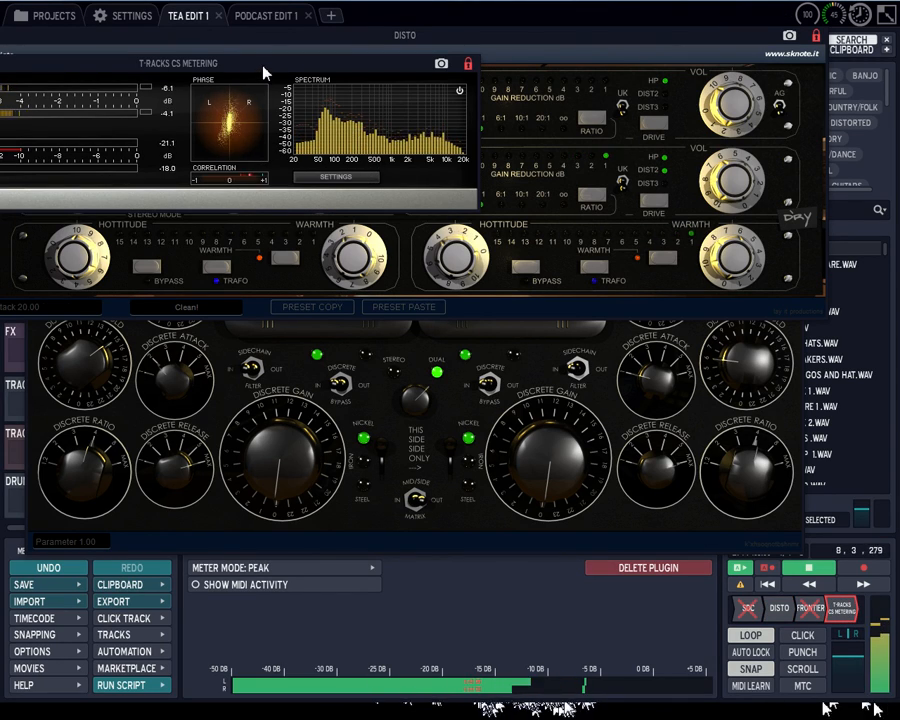
left_click_drag(262, 68, 410, 62)
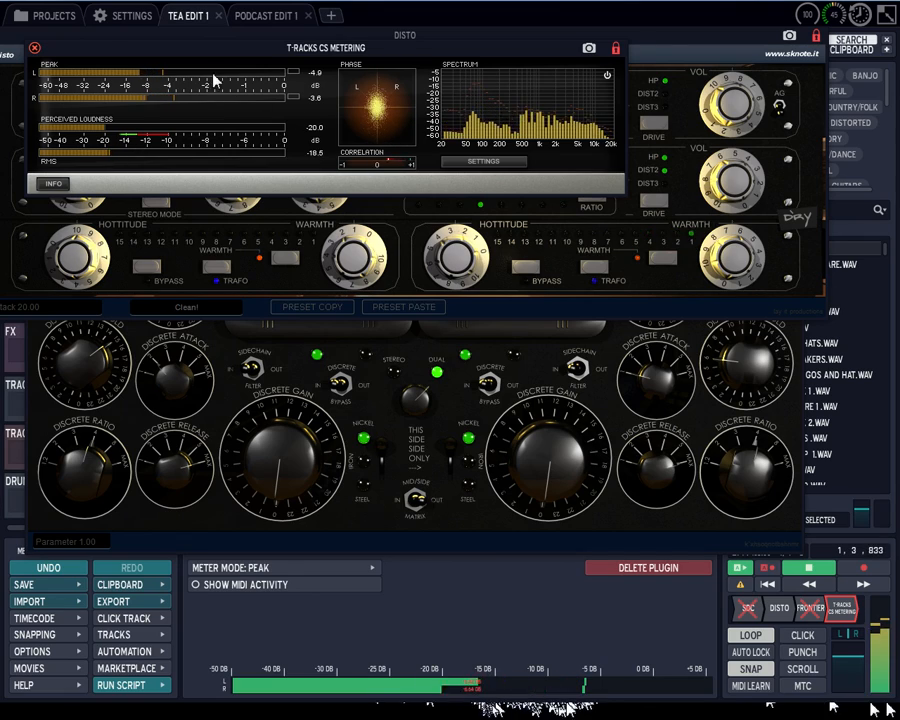
left_click(34, 48)
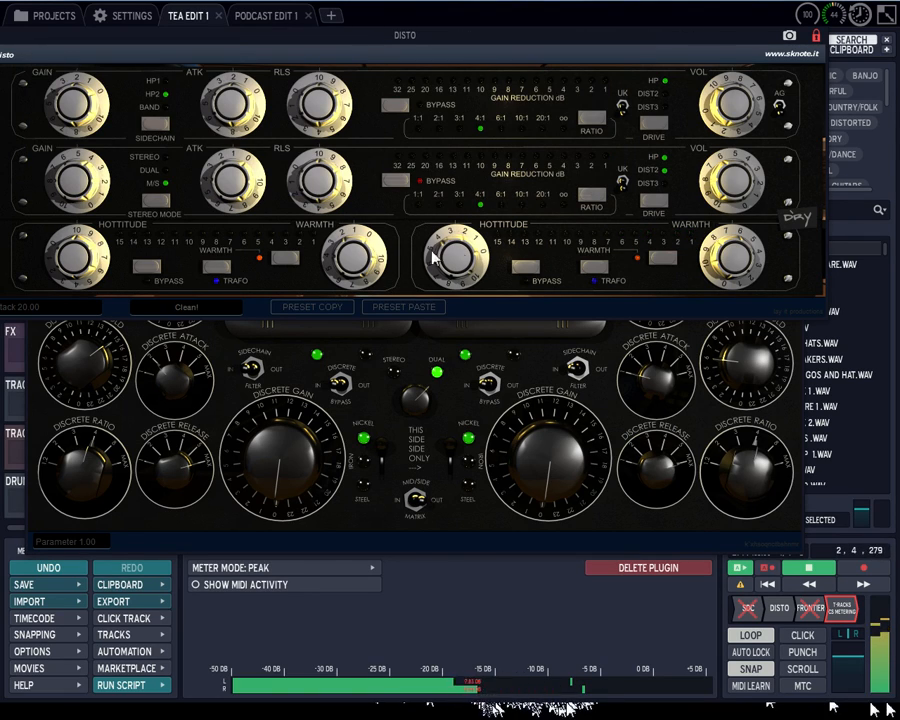
- Check the master levels in T-RackS CS Metering, close it, and adjust Disto's side-channel Hottitude and Warmth
left_click(842, 606)
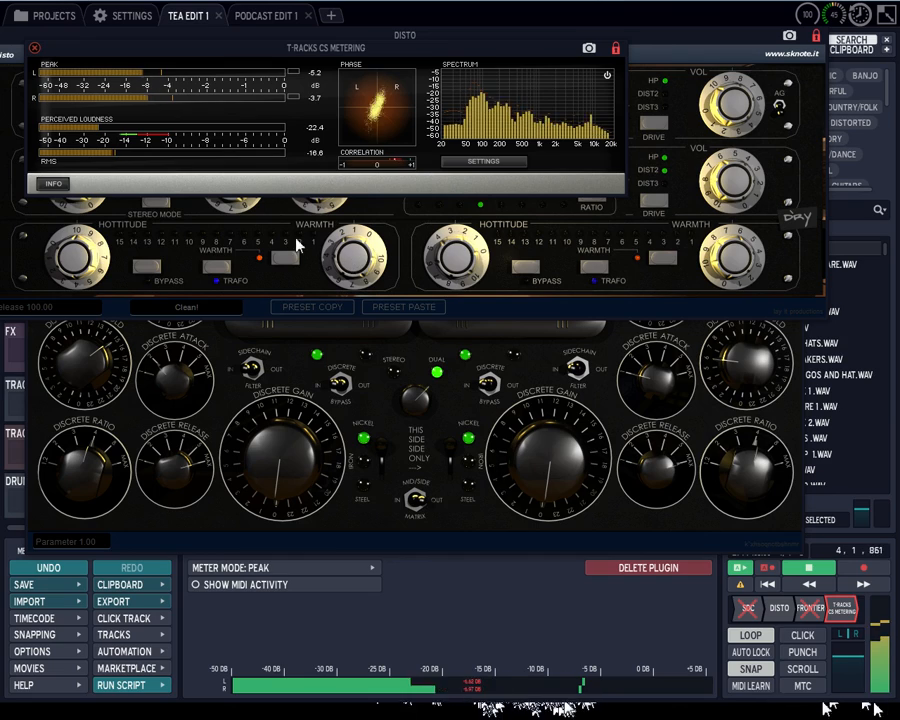
left_click(33, 49)
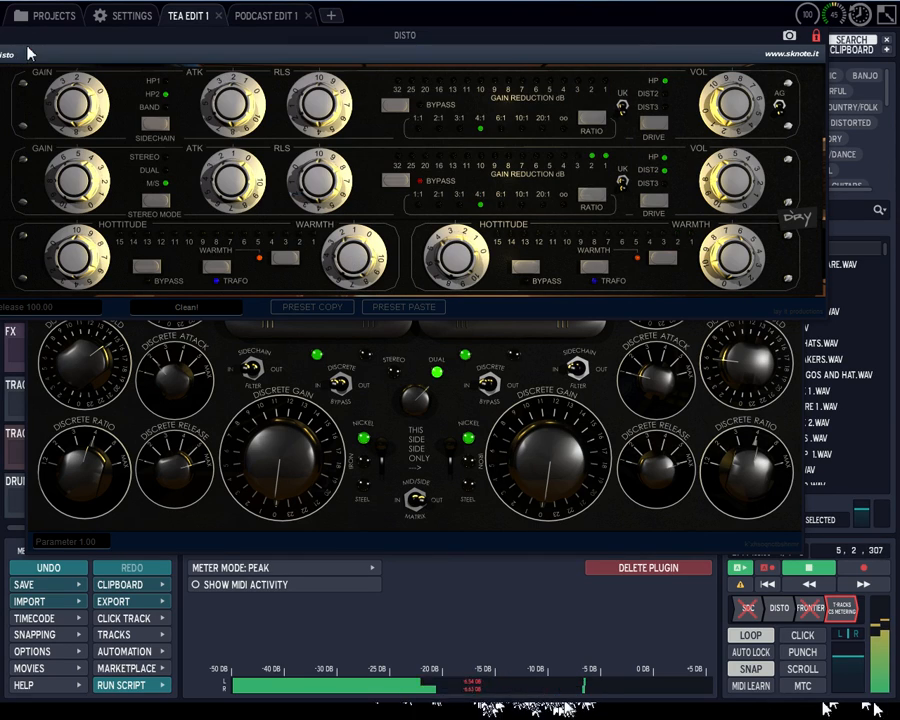
left_click(467, 260)
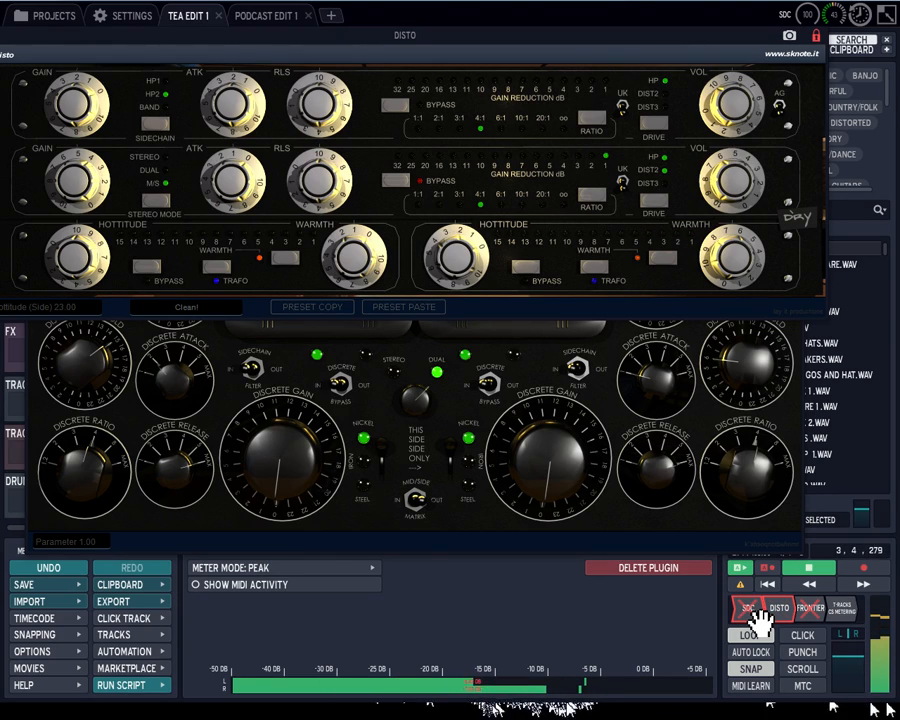
left_click_drag(456, 253, 458, 254)
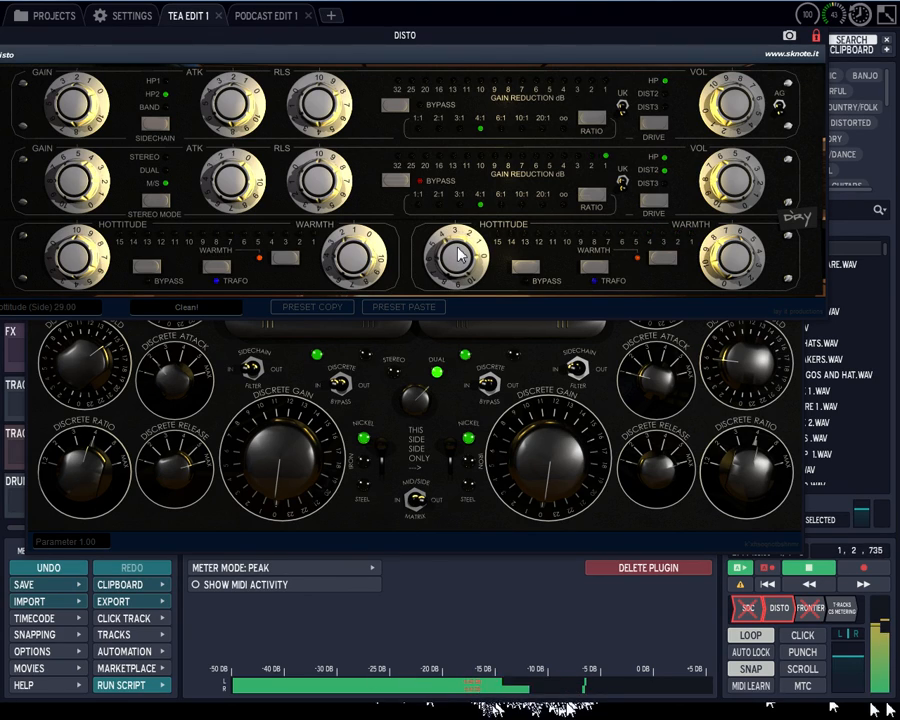
left_click_drag(731, 255, 729, 301)
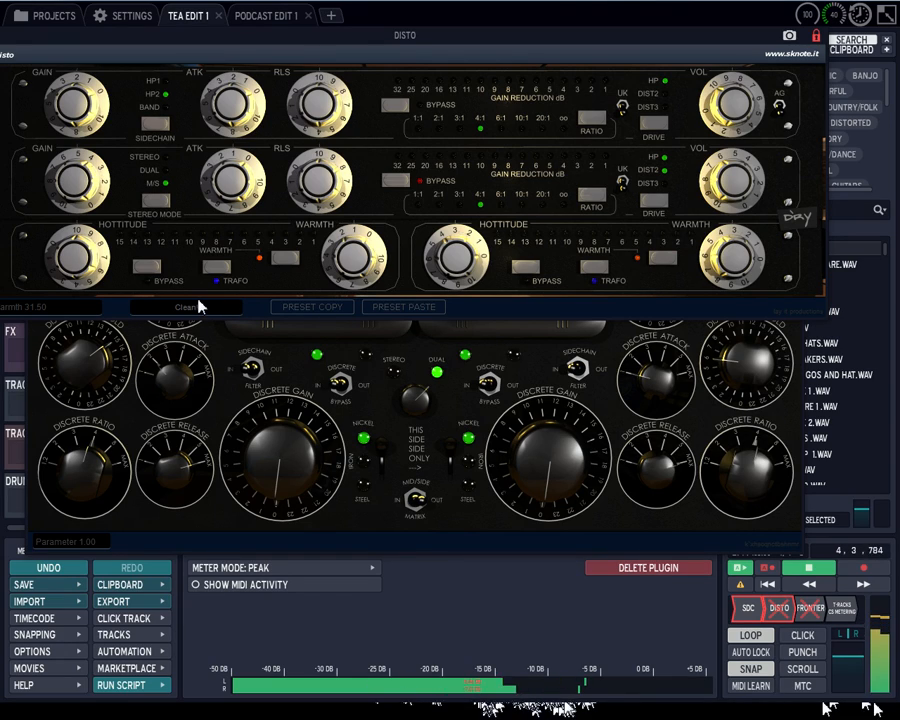
- Switch Disto to the Out of Order preset and set its side Gain to 43.5
left_click(172, 310)
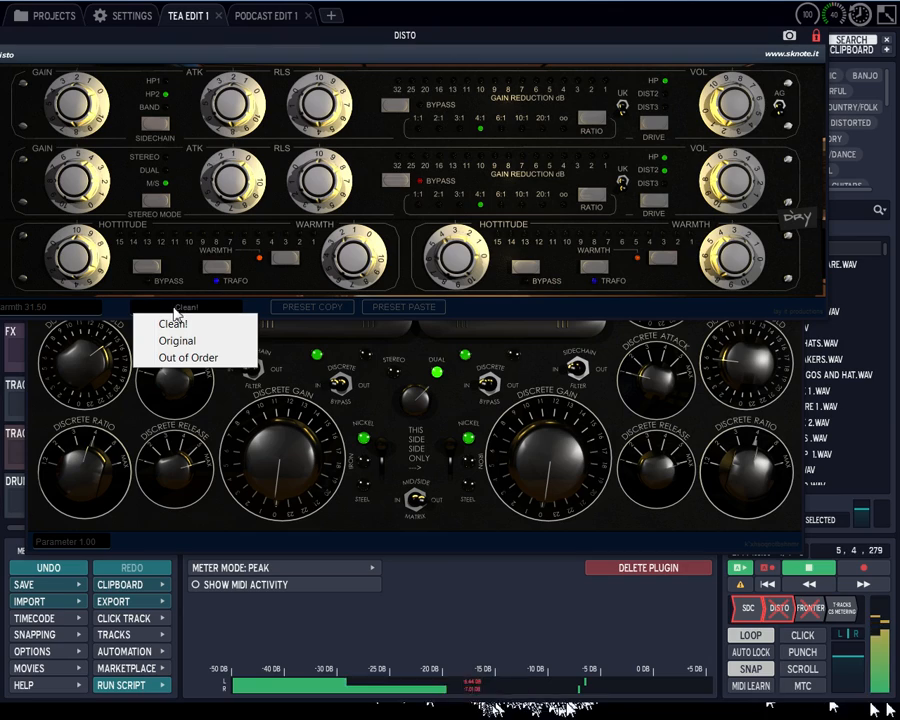
left_click(204, 362)
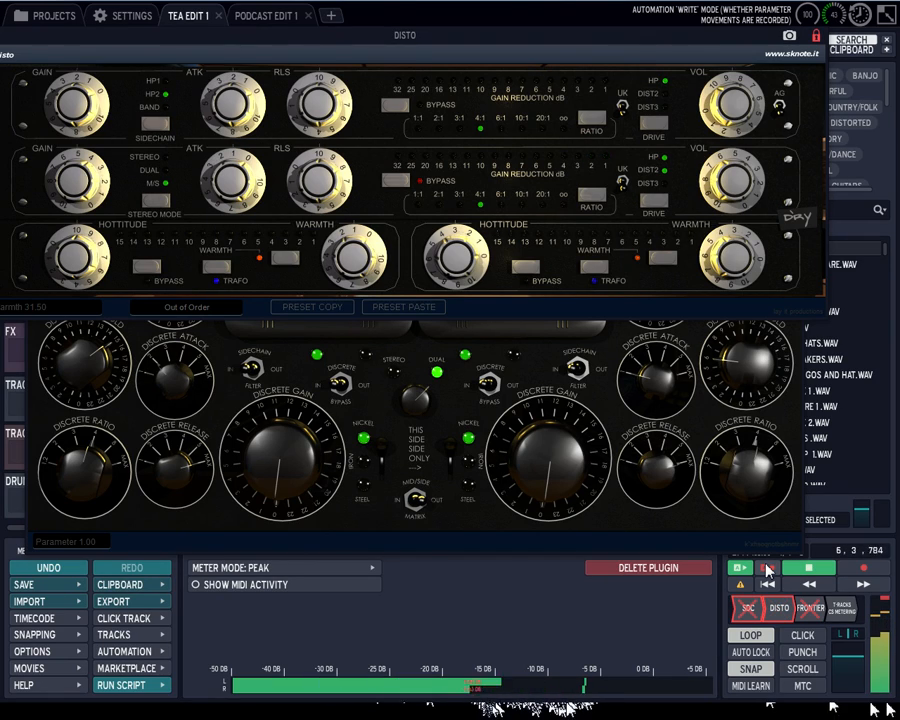
scroll(75, 190, "up", 3)
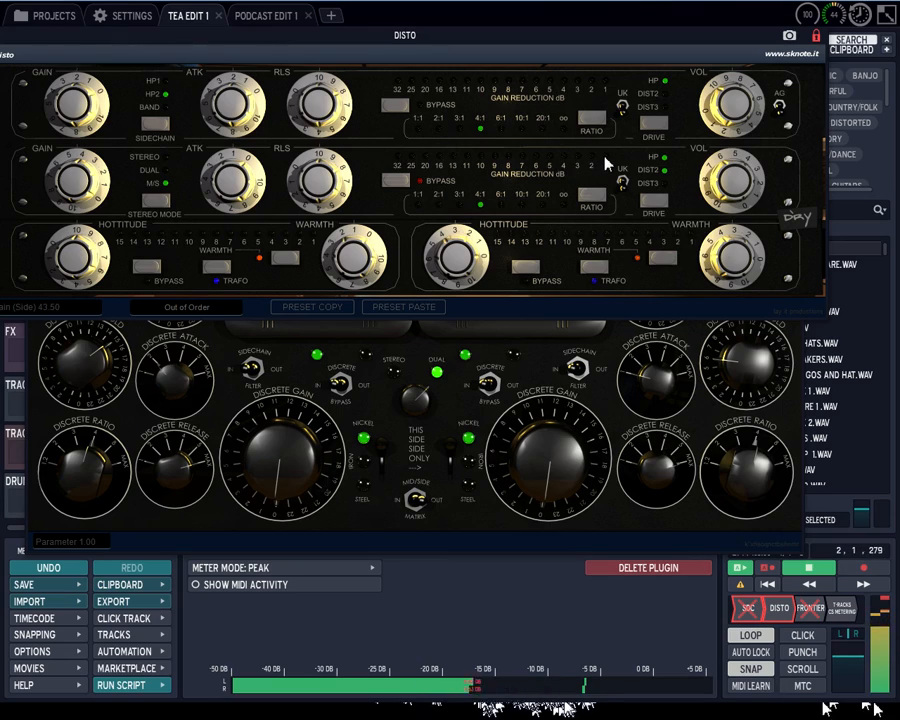
scroll(89, 121, "up", 1)
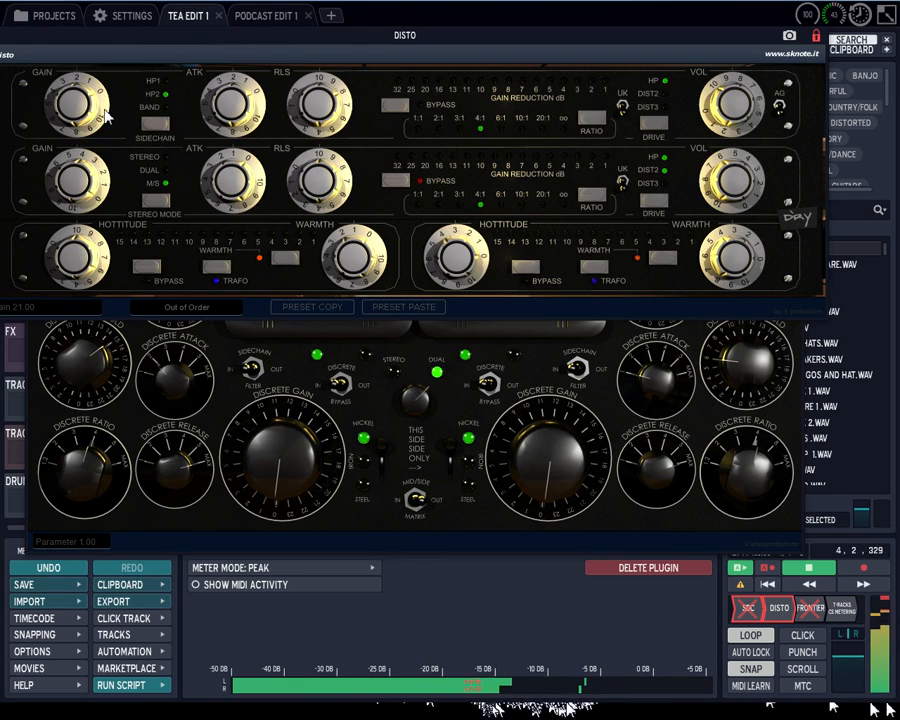
- Raise Disto's mid Gain to 29 to hear the effect, and bring it down to 19.5
scroll(88, 121, "up", 1)
scroll(88, 121, "up", 5)
scroll(90, 118, "up", 1)
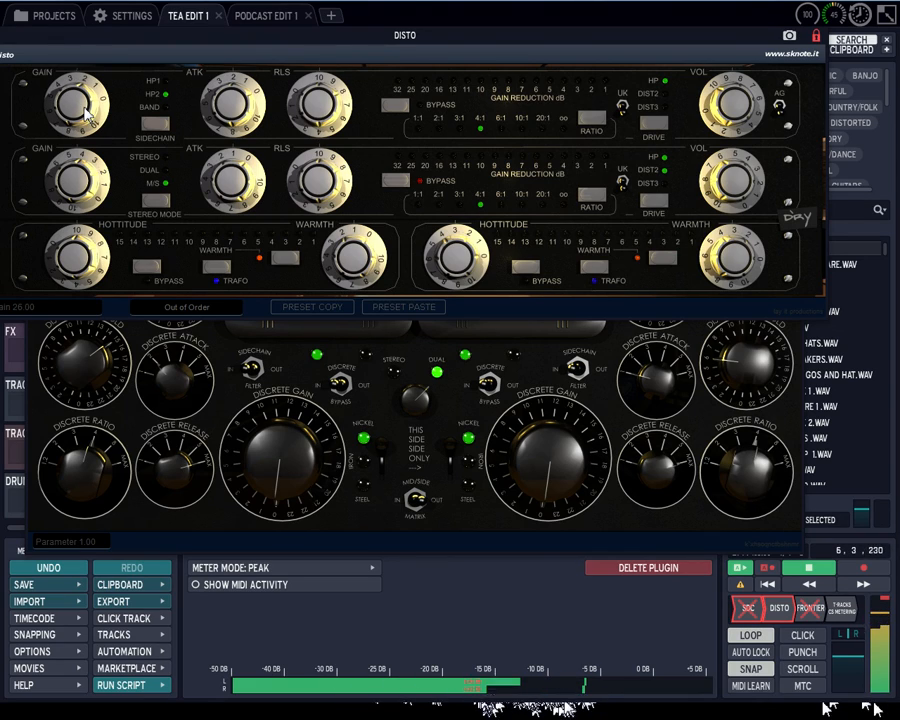
scroll(87, 113, "up", 7)
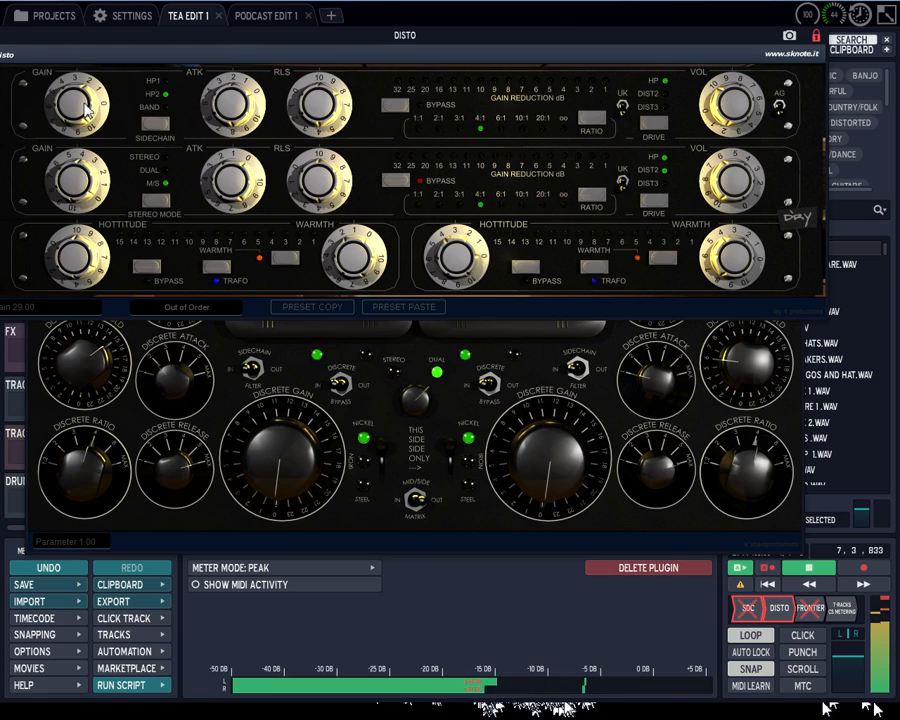
scroll(87, 108, "up", 3)
scroll(88, 110, "down", 7)
scroll(92, 117, "down", 8)
scroll(97, 123, "down", 3)
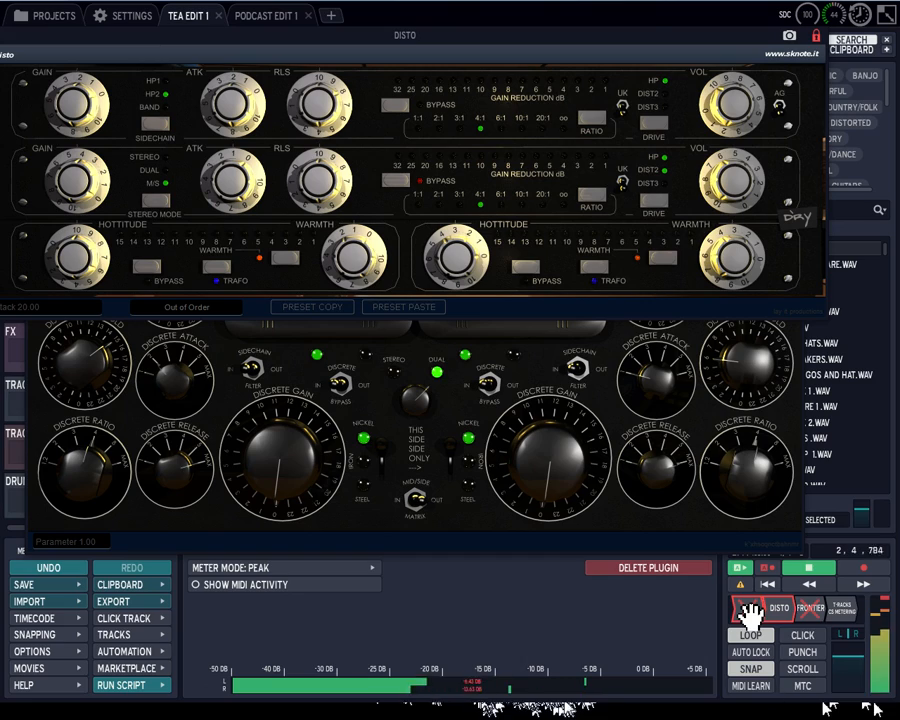
left_click_drag(88, 120, 78, 126)
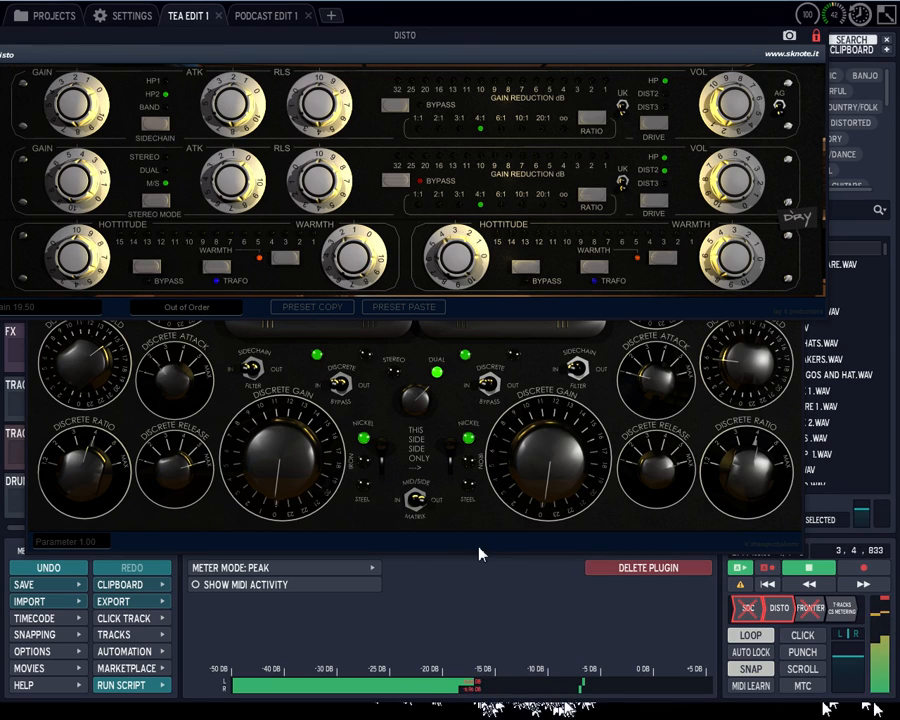
- Move the SDC window aside and close it, then enable the master SDC with Disto bypassed and reopen the SDC
left_click(547, 366)
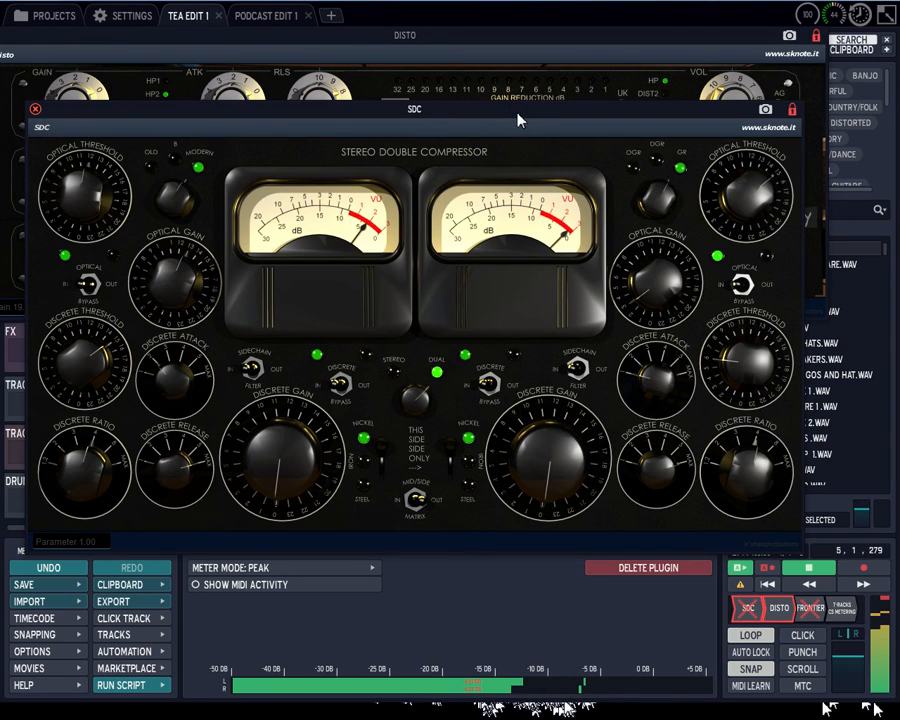
left_click_drag(517, 120, 555, 207)
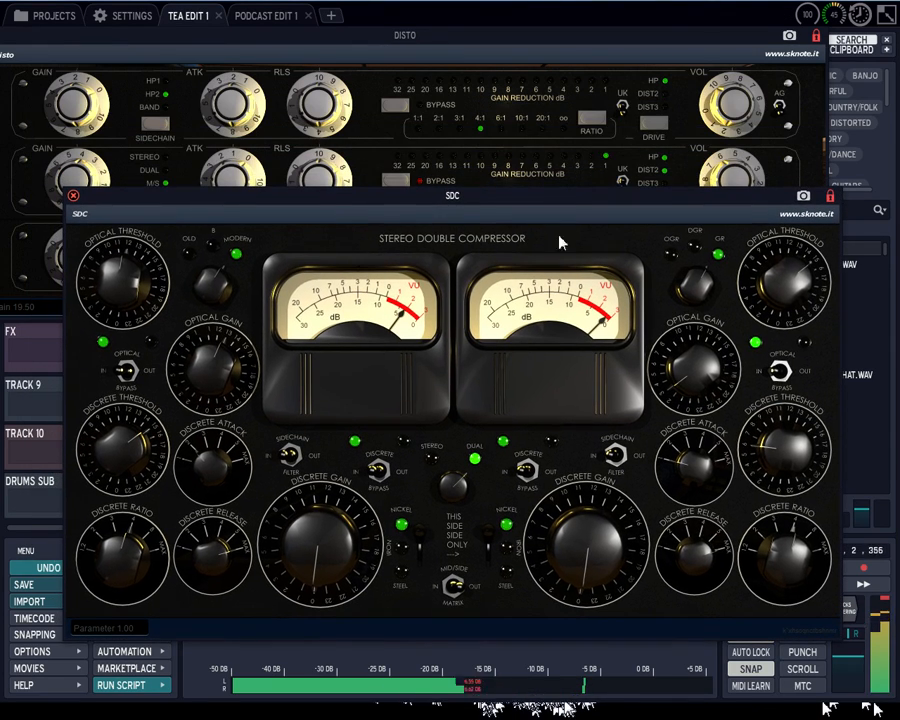
left_click(73, 196)
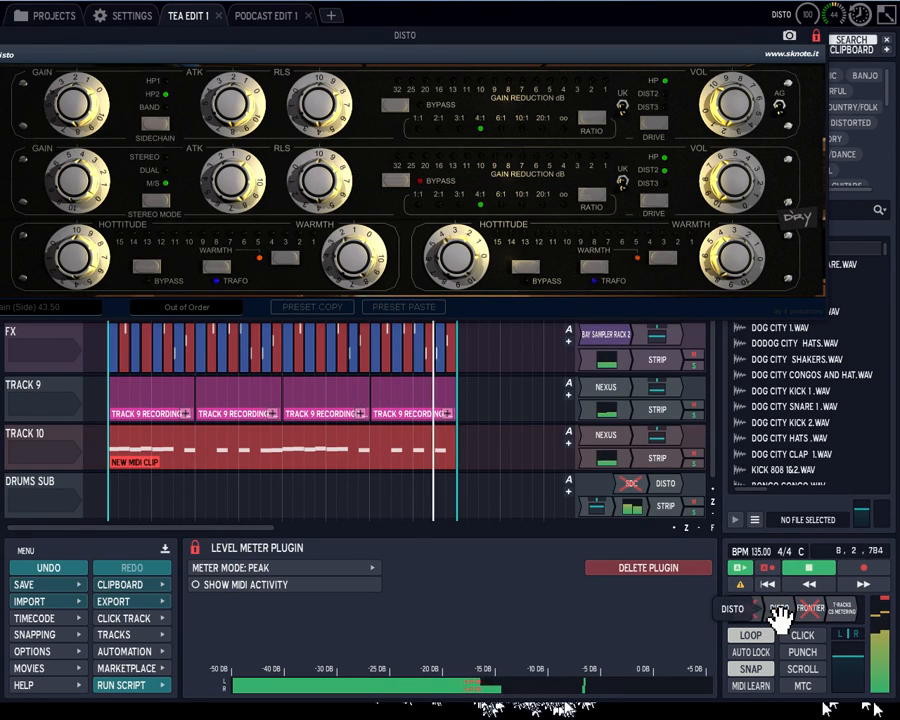
left_click(766, 612)
left_click(766, 612)
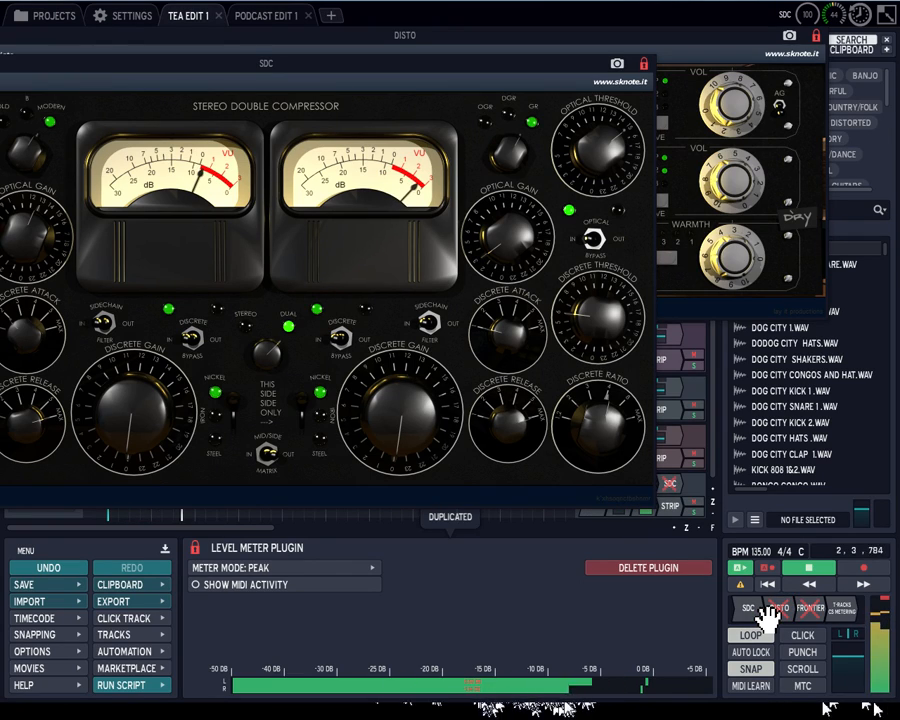
left_click(766, 612)
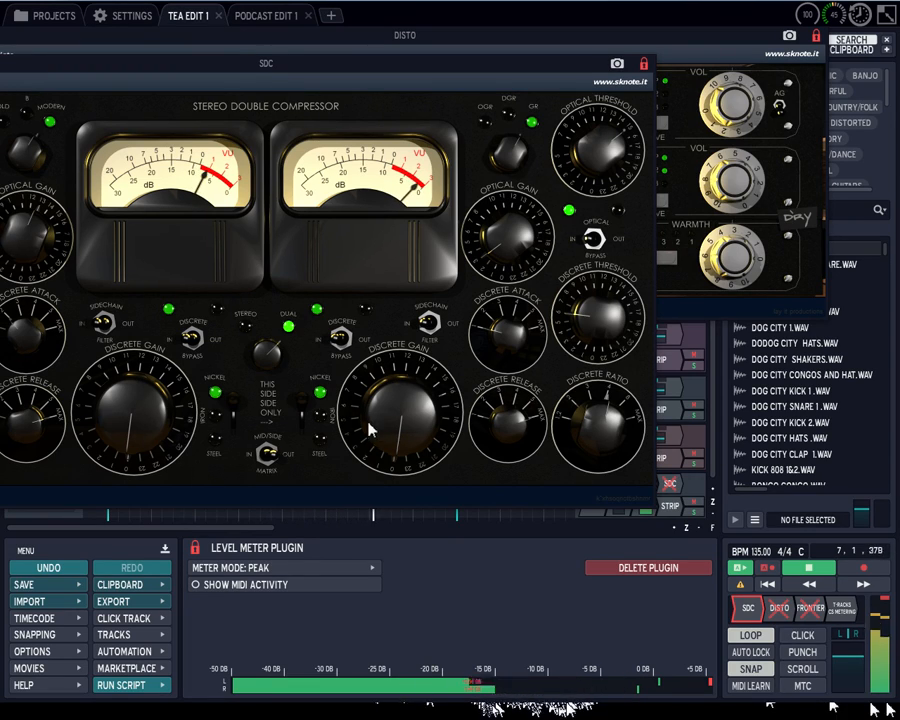
- Try the SDC's discrete gains, move its window into full view, and set both channels' optical gains to 0.63
left_click_drag(387, 435, 393, 350)
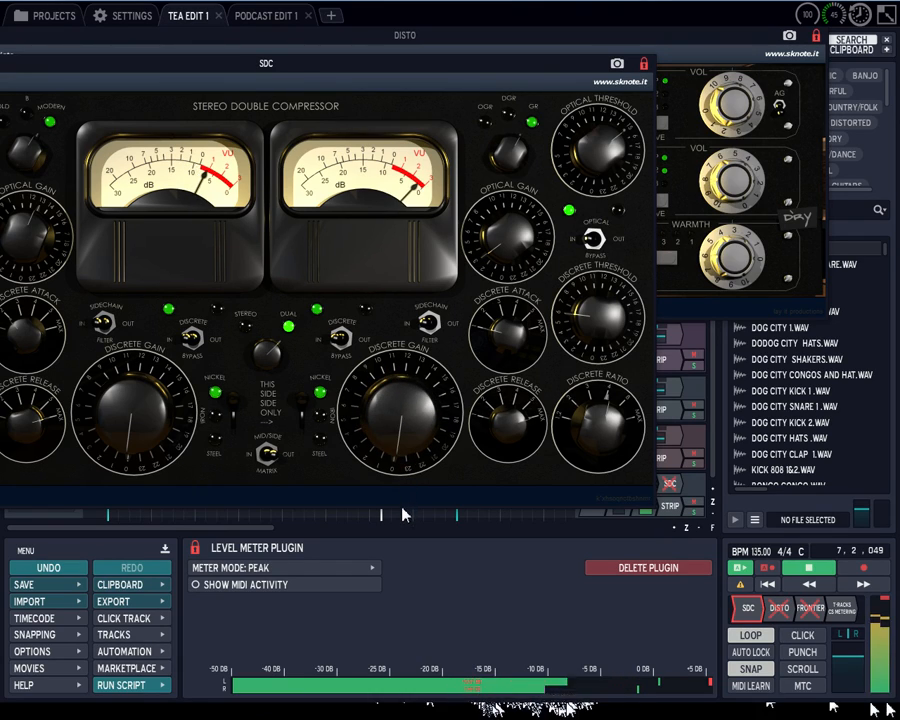
left_click_drag(151, 452, 167, 476)
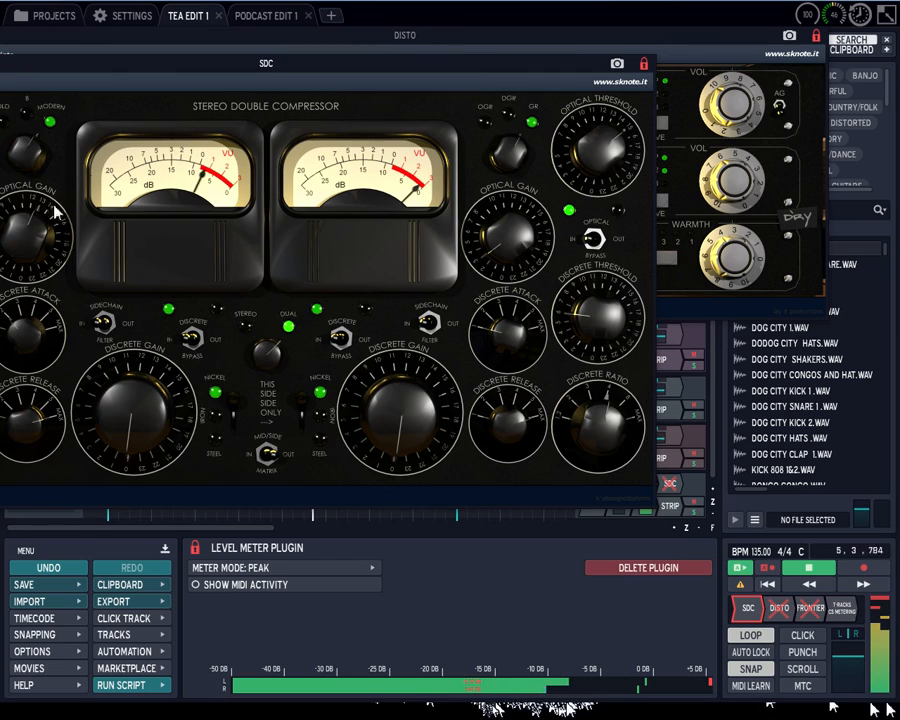
left_click_drag(337, 64, 515, 39)
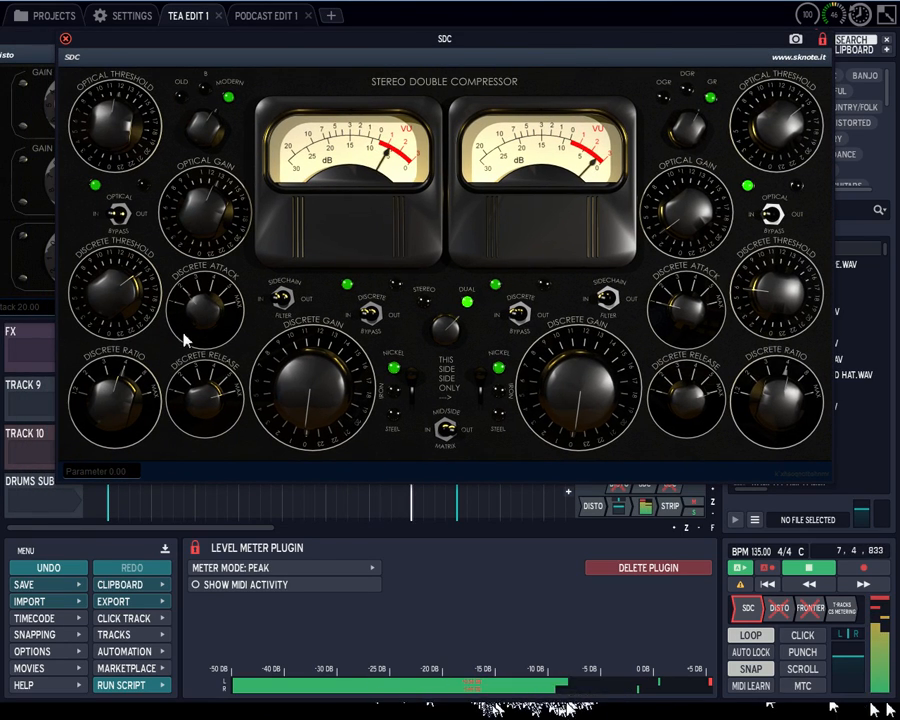
left_click_drag(200, 215, 225, 239)
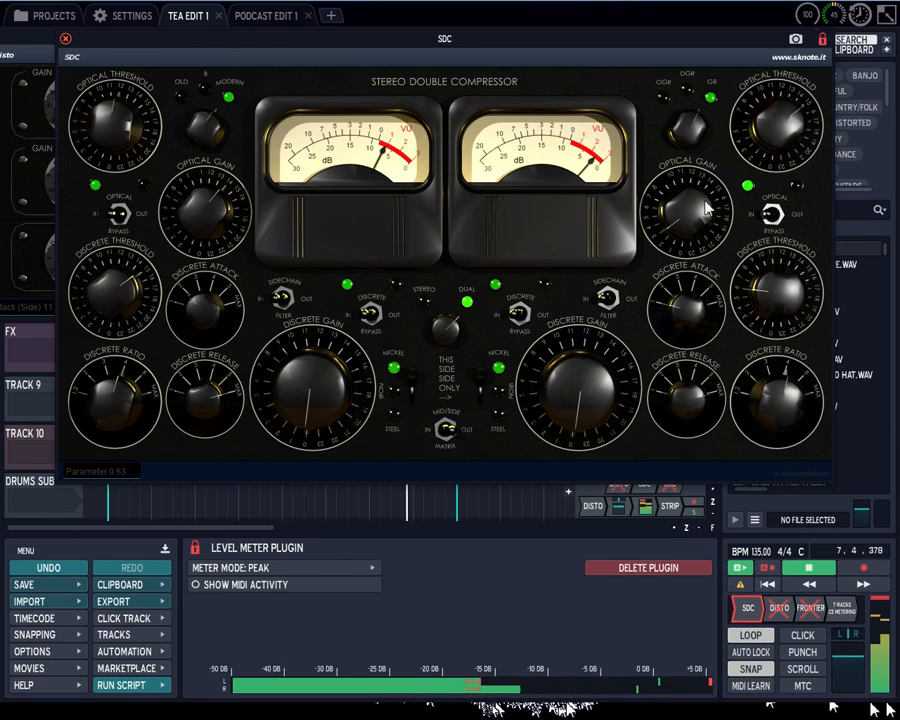
left_click_drag(700, 205, 649, 267)
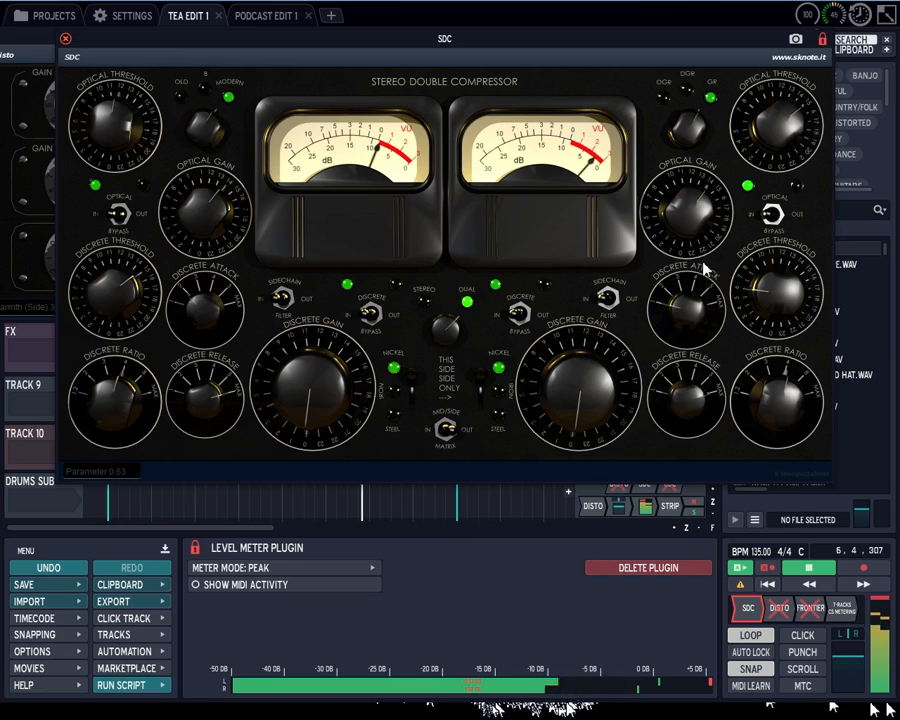
- Switch the SDC's Mid/Side Matrix to In and set the side channel's optical gain to 1.00 and discrete gain to 0.17
left_click(446, 436)
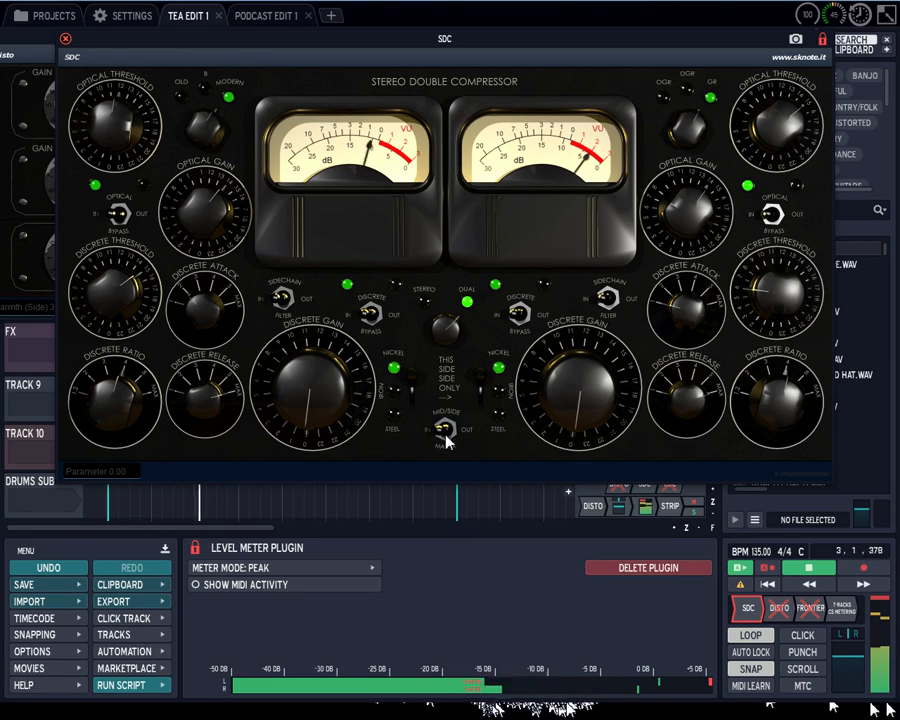
left_click_drag(697, 240, 698, 157)
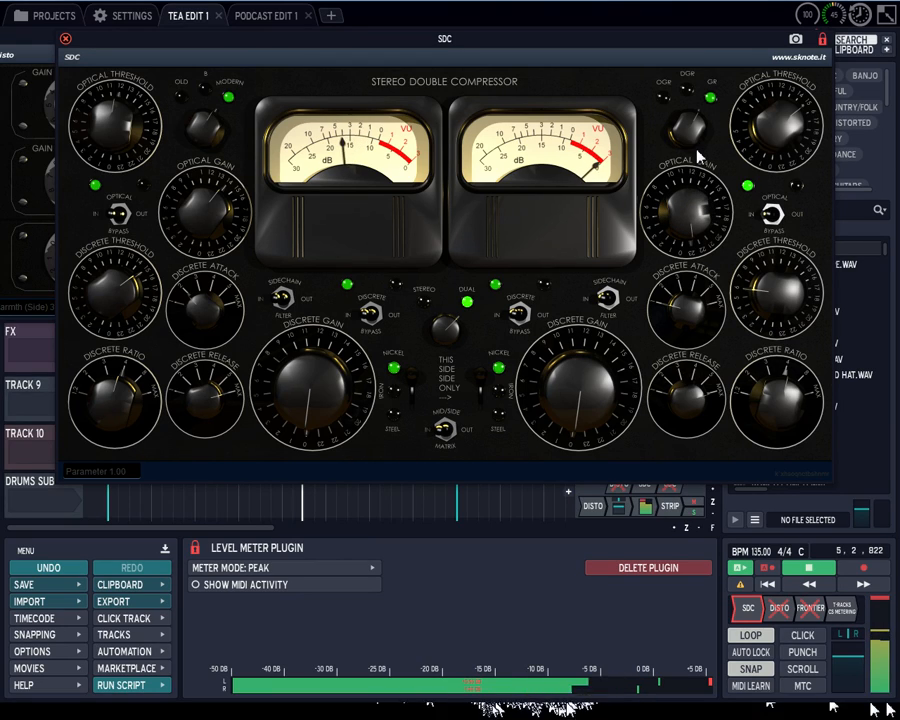
mouse_move(584, 386)
left_mouse_down()
mouse_move(586, 346)
mouse_move(597, 374)
left_mouse_up()
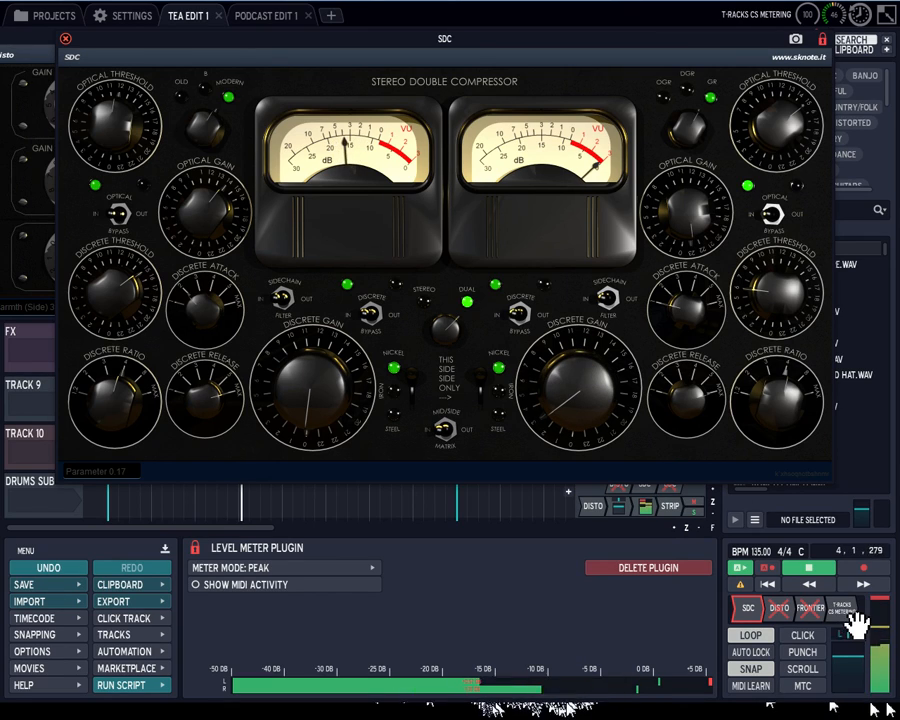
- Check the levels in T-RackS CS Metering and raise the SDC's mid-channel discrete gain to 0.58
left_click(855, 616)
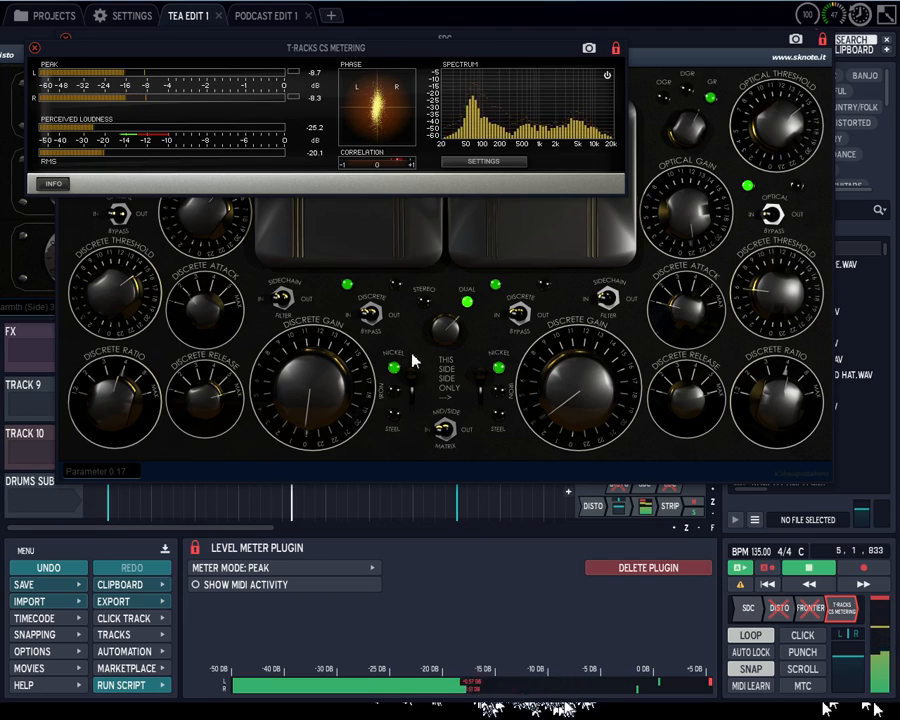
mouse_move(330, 401)
left_mouse_down()
mouse_move(331, 372)
mouse_move(334, 390)
left_mouse_up()
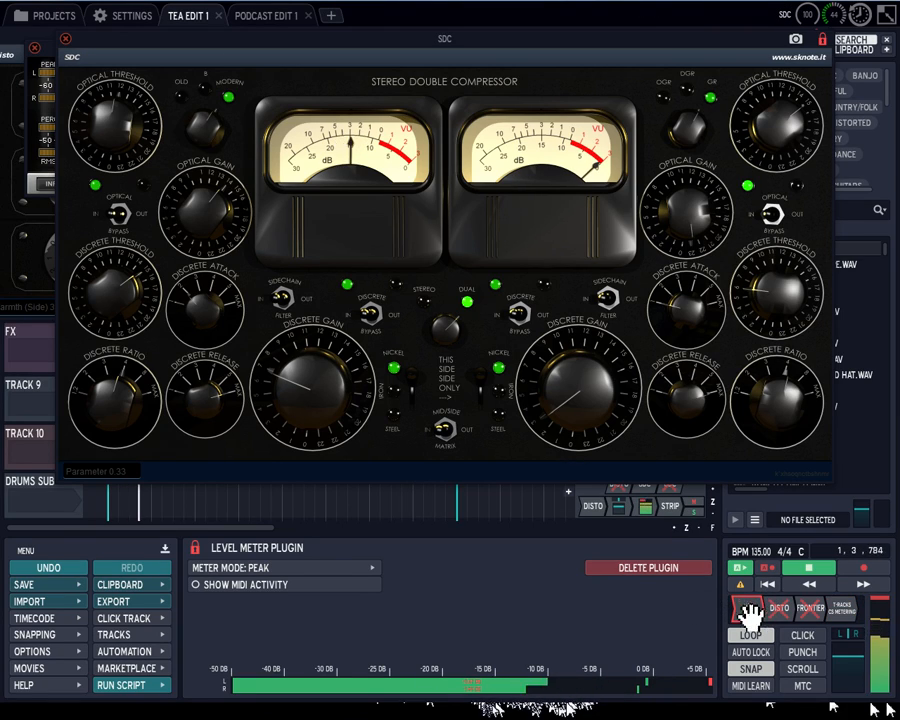
left_click_drag(258, 361, 296, 371)
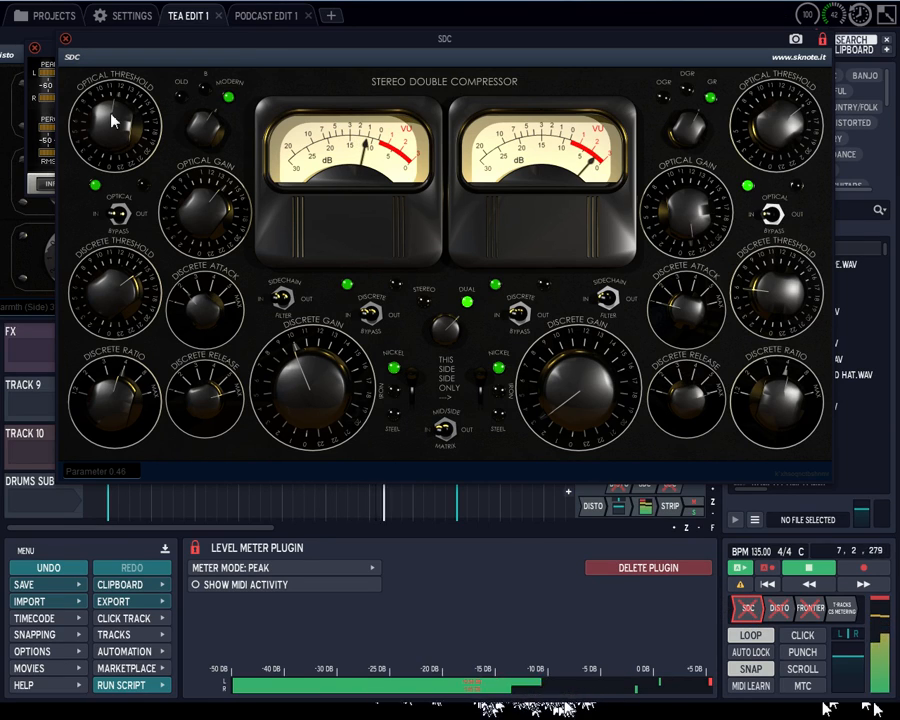
left_click_drag(297, 375, 300, 360)
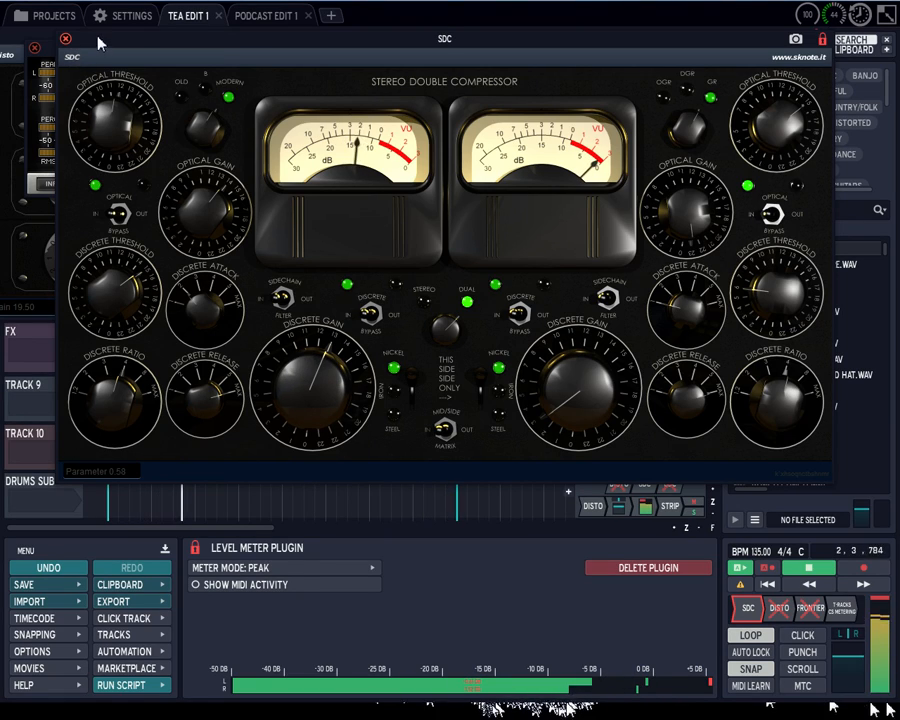
- Reopen T-RackS CS Metering and compare the master's levels, phase and spectrum while toggling the SDC bypass
left_click(856, 614)
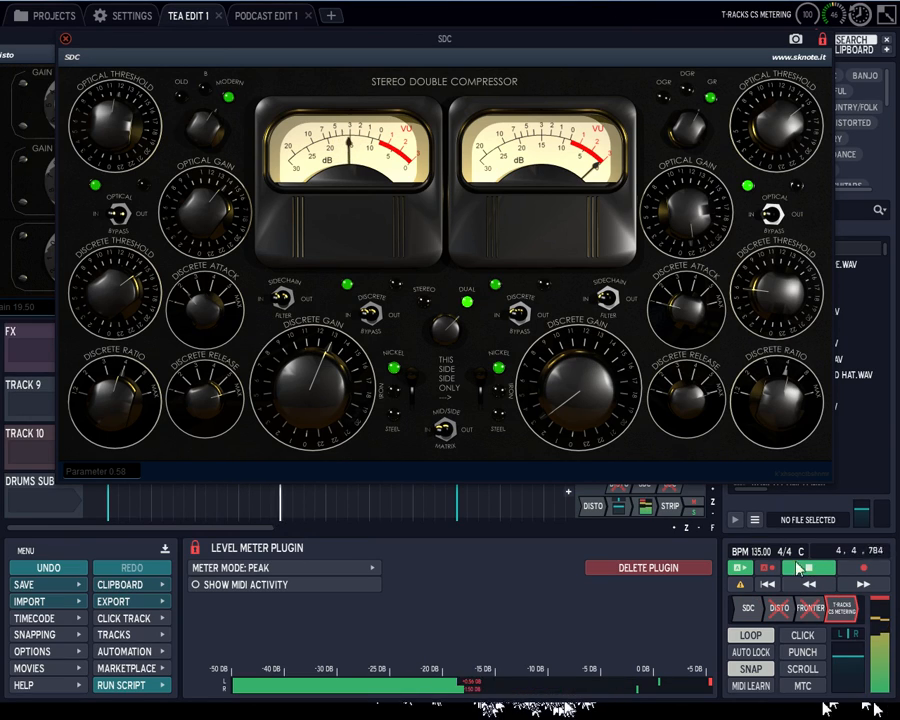
left_click(846, 608)
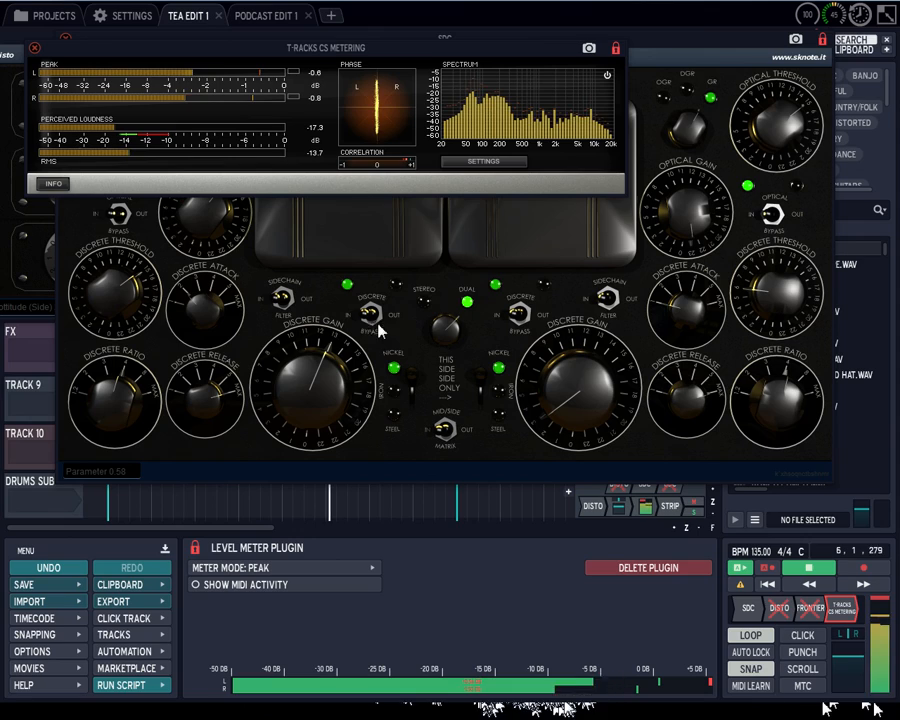
left_click(757, 611, "alt")
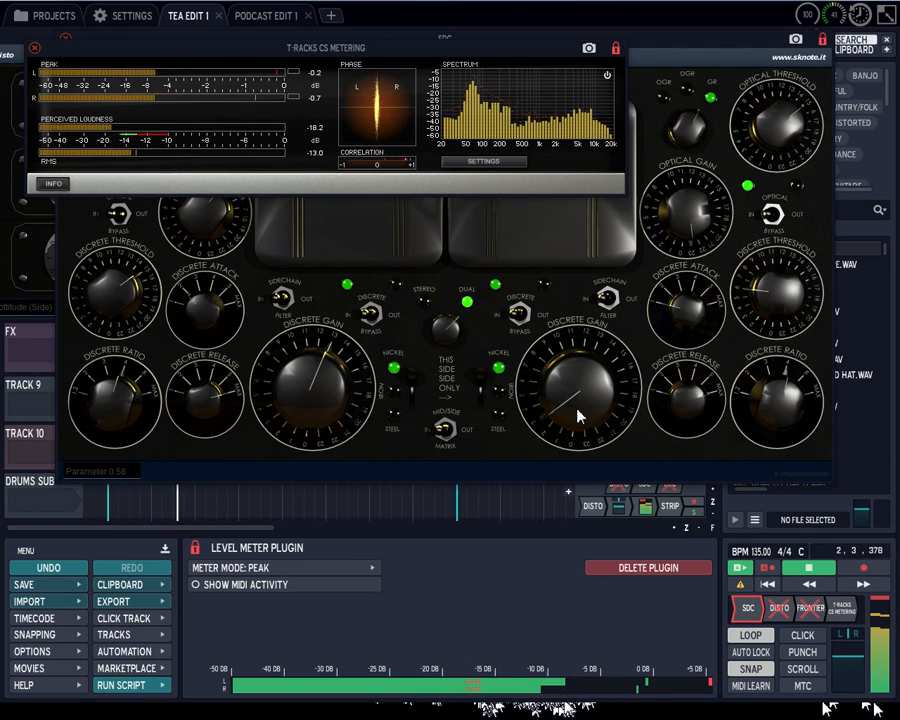
- Set the SDC's side-channel discrete gain to 0.29 and move the T-RackS meter clear of the SDC's gain controls
left_click_drag(577, 414, 574, 400)
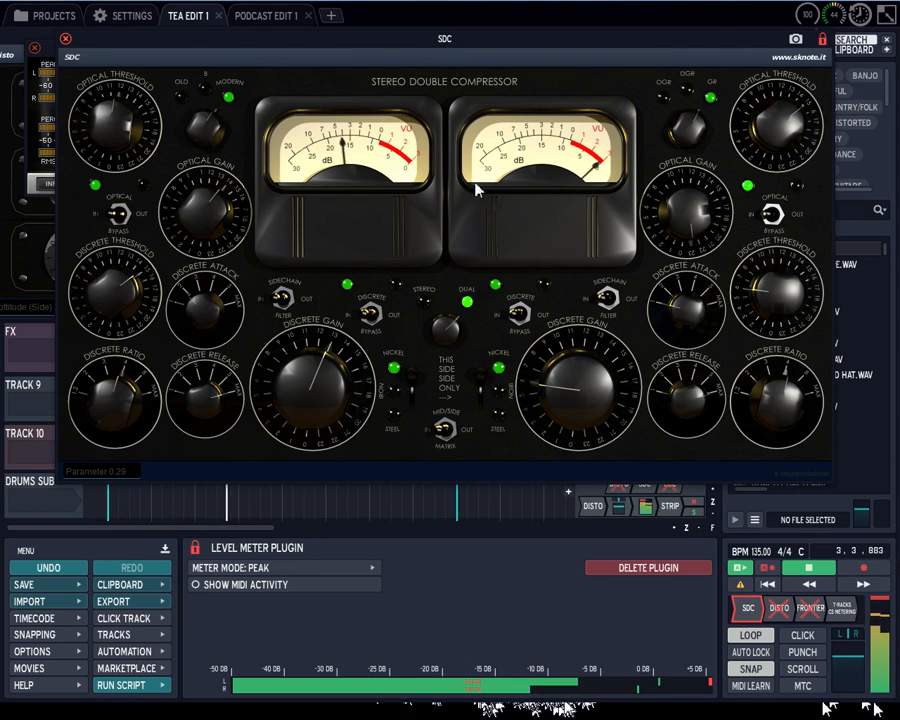
left_click(10, 63)
left_click_drag(339, 42, 429, 0)
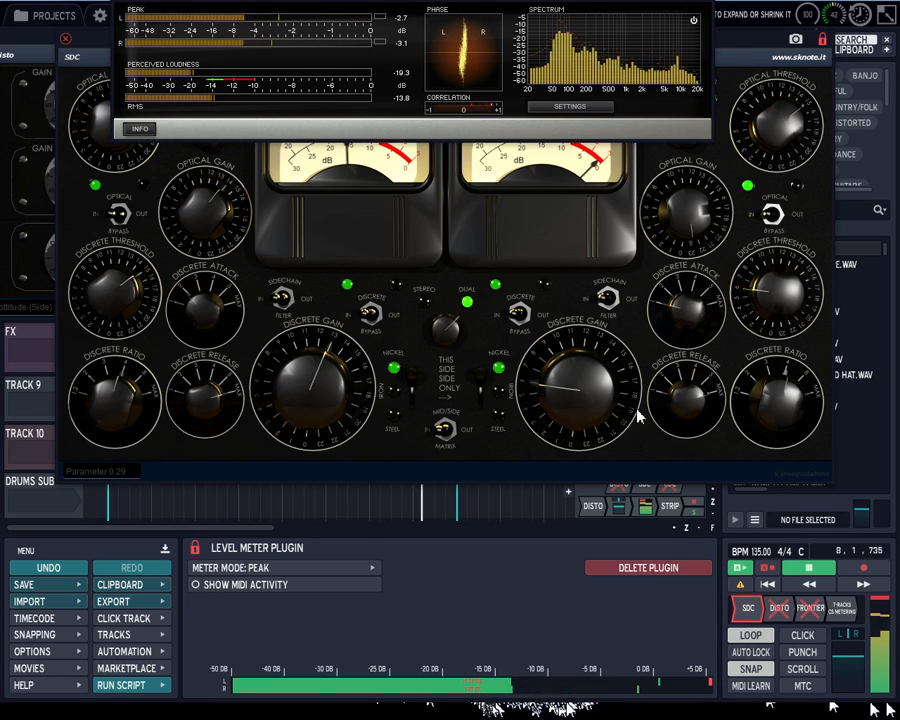
- Try a side-channel discrete gain of 0.42 on the SDC, comparing it against bypass and checking the levels in T-RackS CS Metering
left_click_drag(578, 389, 571, 364)
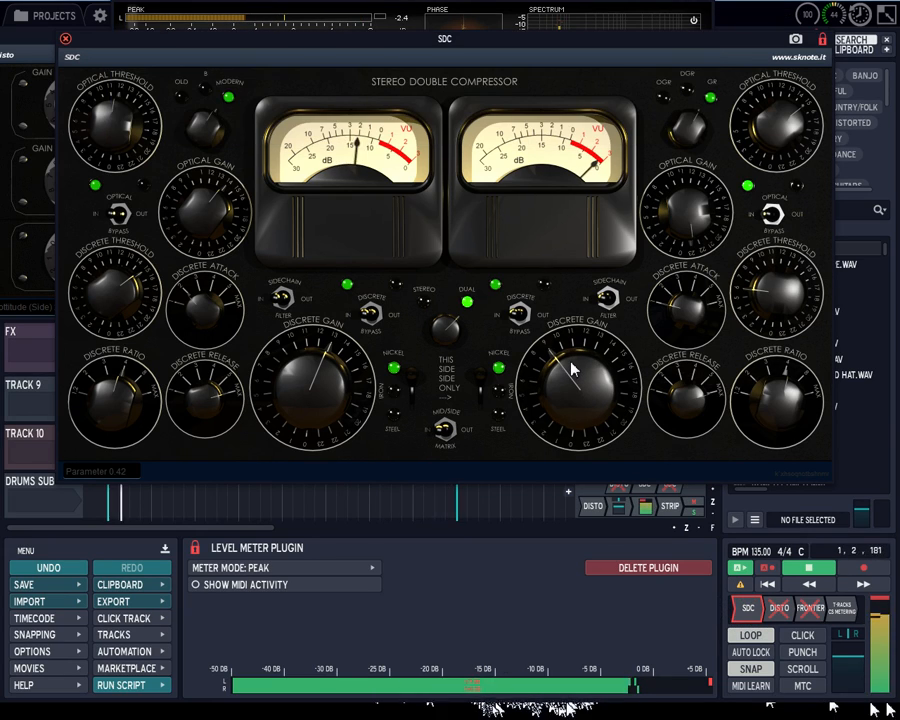
left_click(746, 610, "ctrl")
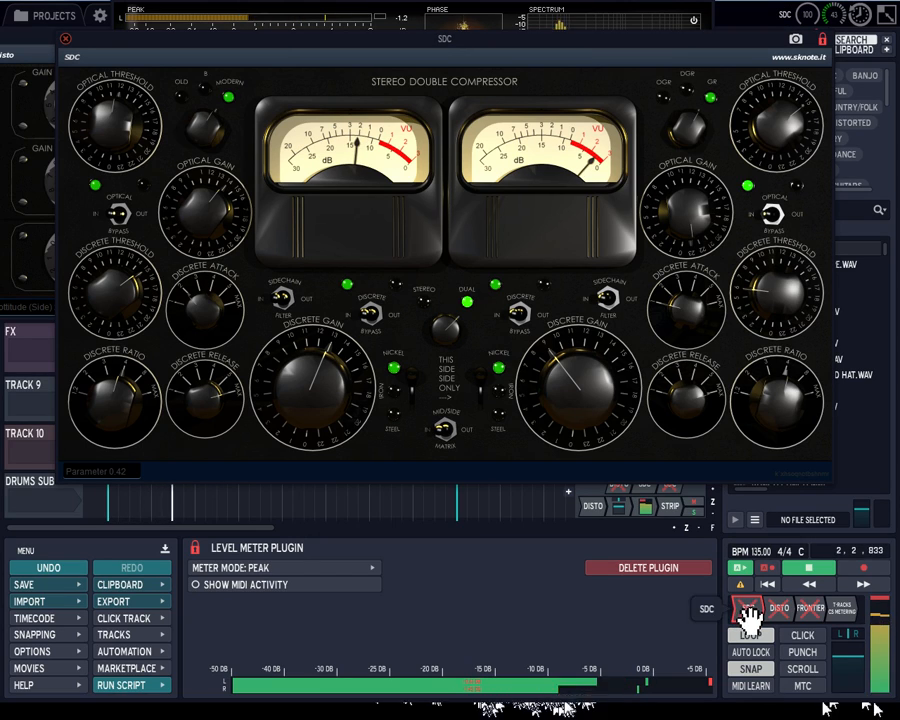
left_click(746, 610, "ctrl")
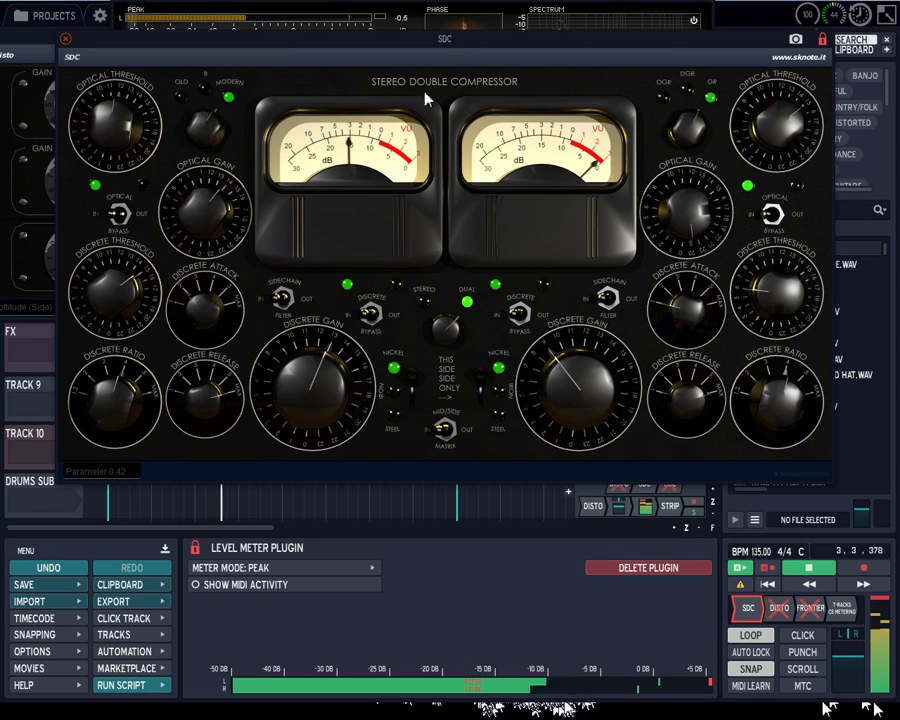
left_click(440, 12)
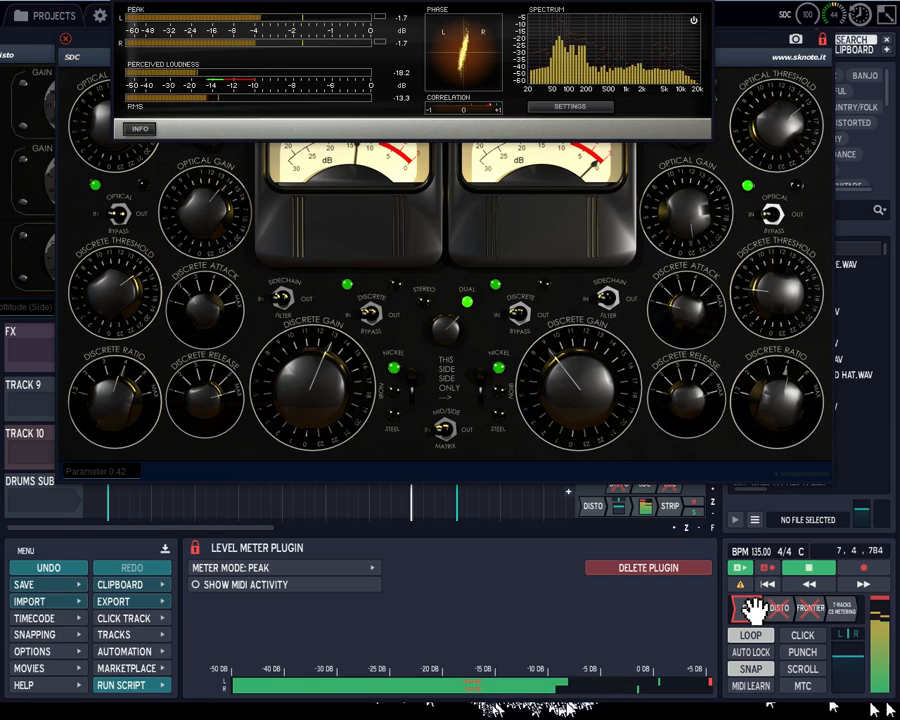
left_click(752, 610)
- Sweep the SDC's mid-channel discrete gain between 0.63 and 0.29, and bring it back up to 0.54
left_click(321, 410)
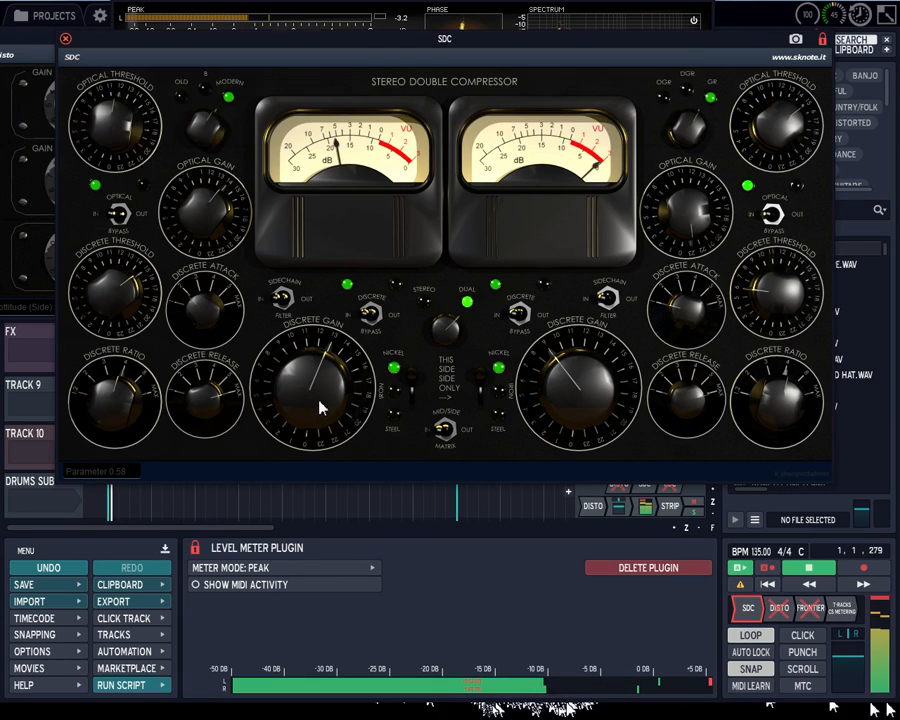
scroll(321, 410, "up", 3)
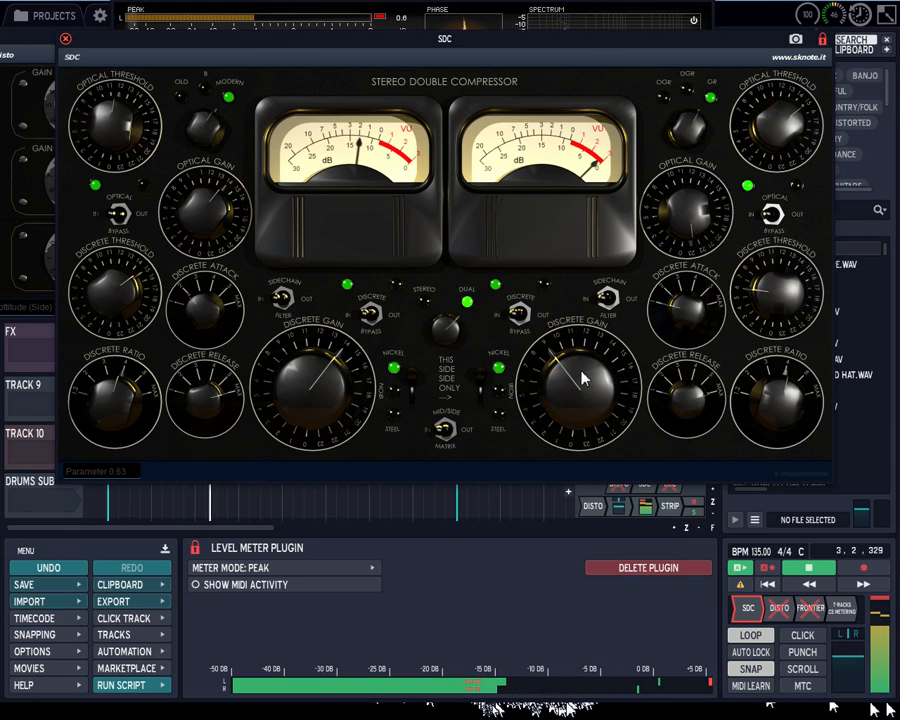
scroll(345, 420, "down", 5)
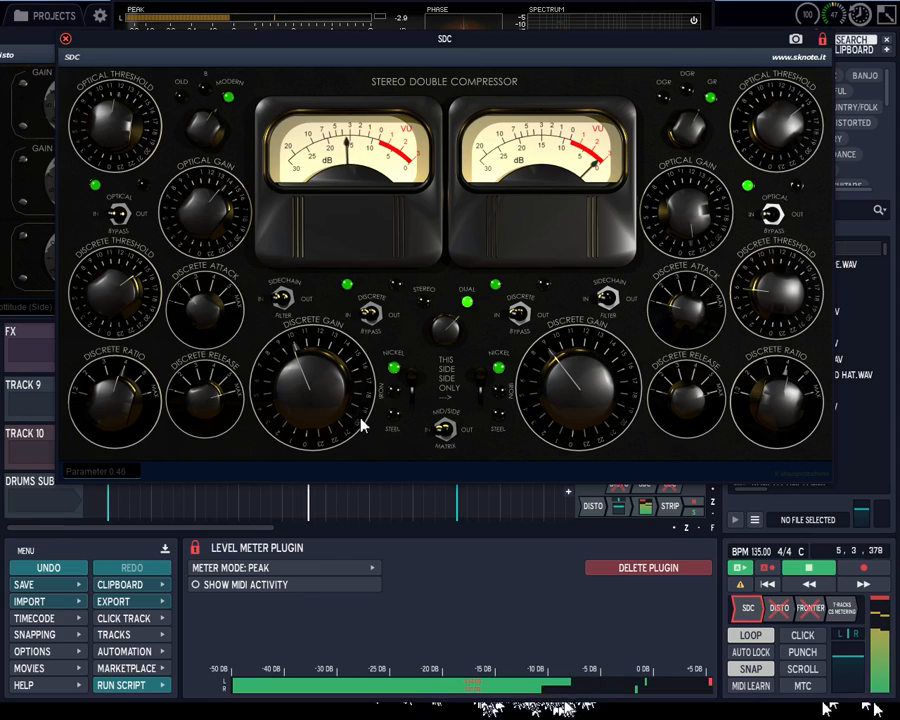
scroll(354, 419, "down", 1)
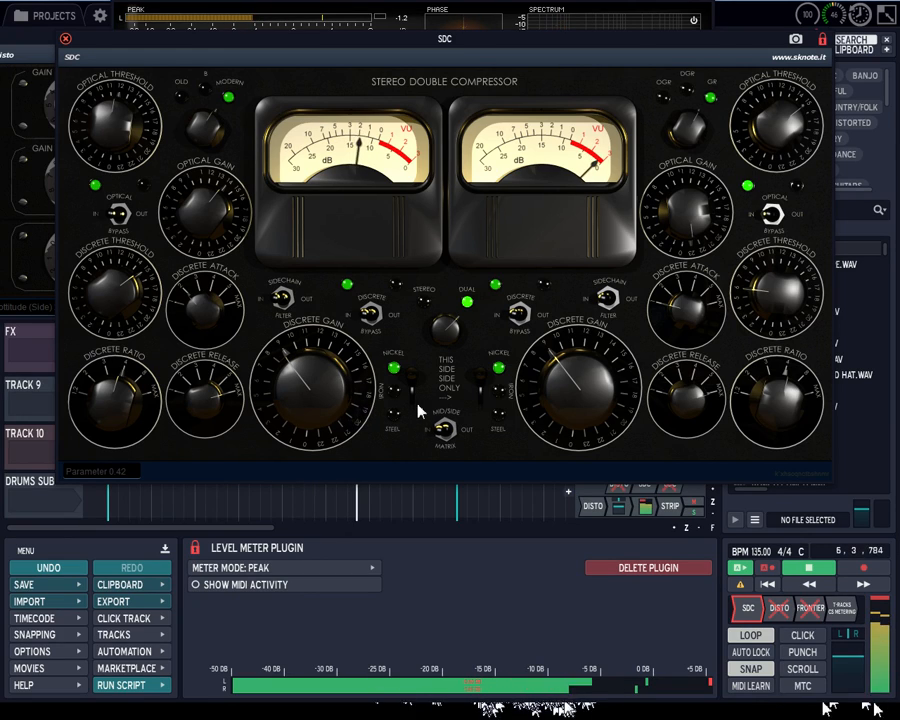
scroll(348, 400, "down", 4)
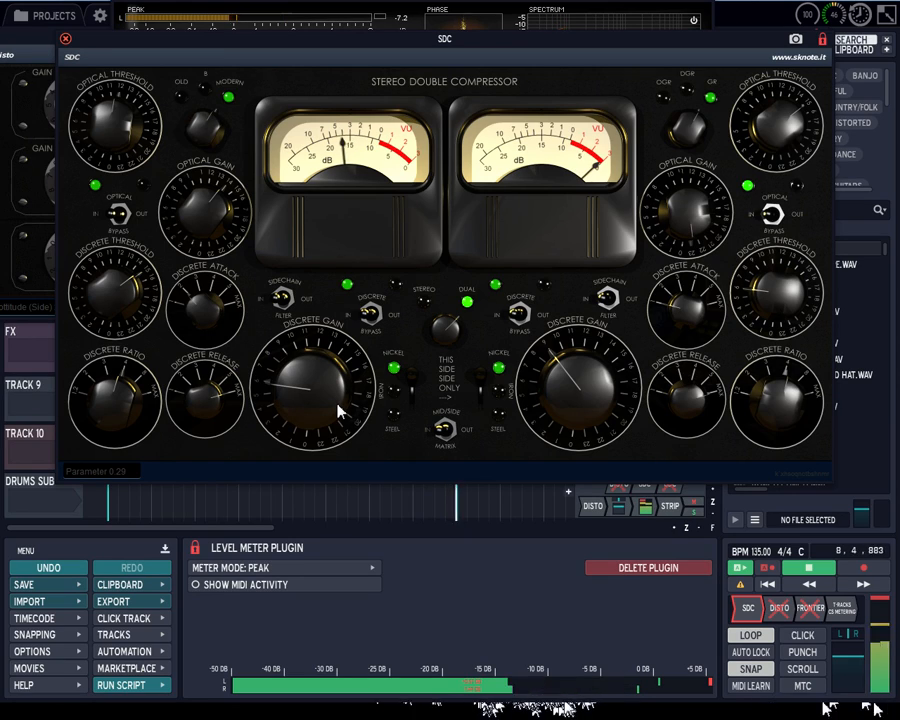
left_click_drag(307, 408, 316, 377)
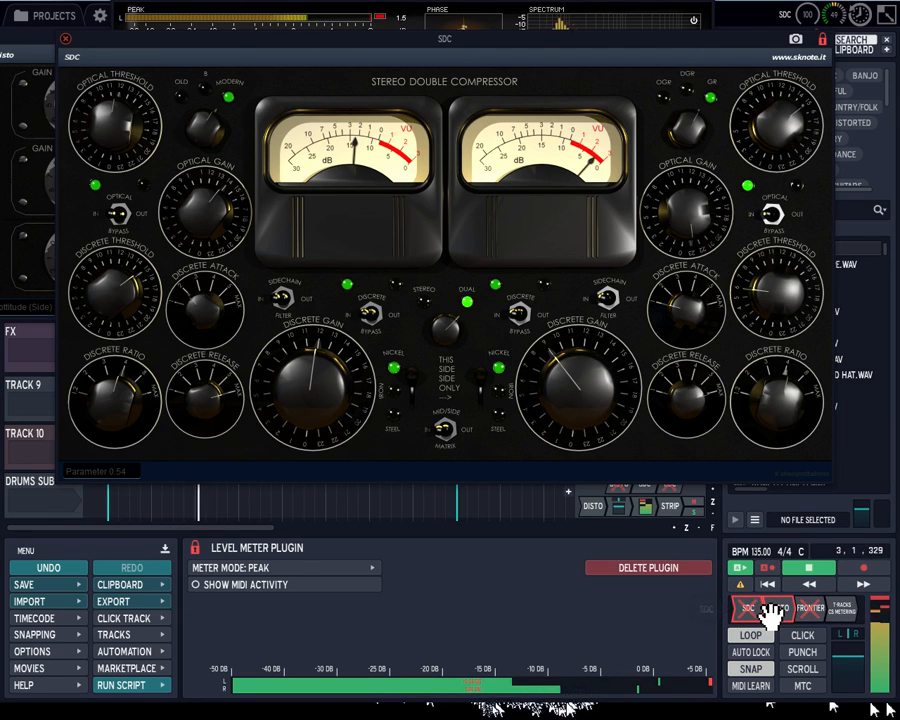
- Try a slightly higher side-channel discrete gain and a mid-channel discrete gain of 0.88 on the SDC, comparing the sound against bypass
left_click_drag(571, 382, 571, 376)
left_click_drag(326, 402, 324, 374)
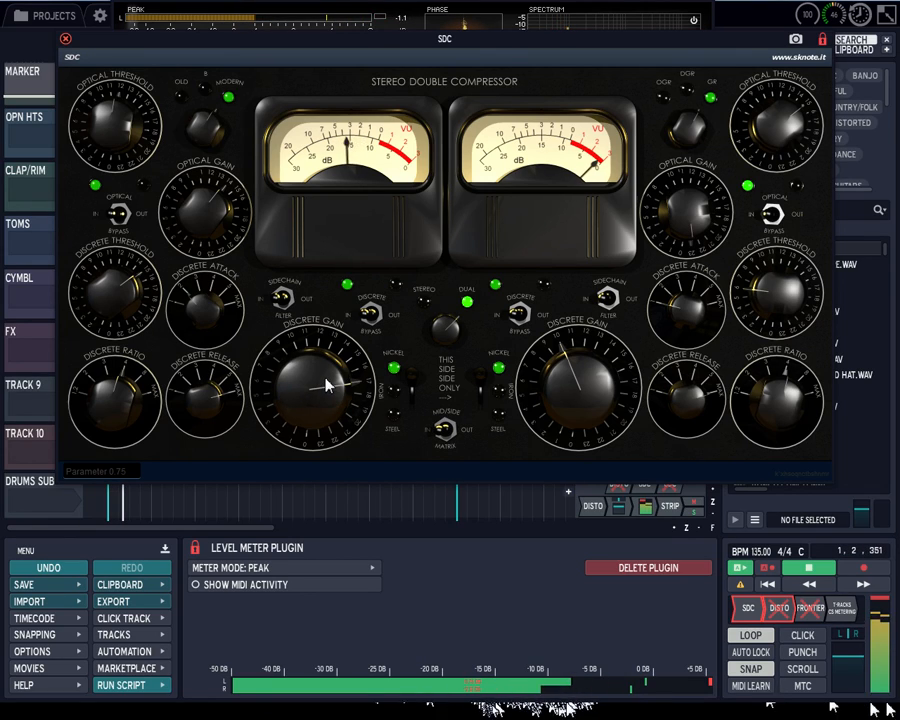
left_click_drag(325, 378, 327, 366)
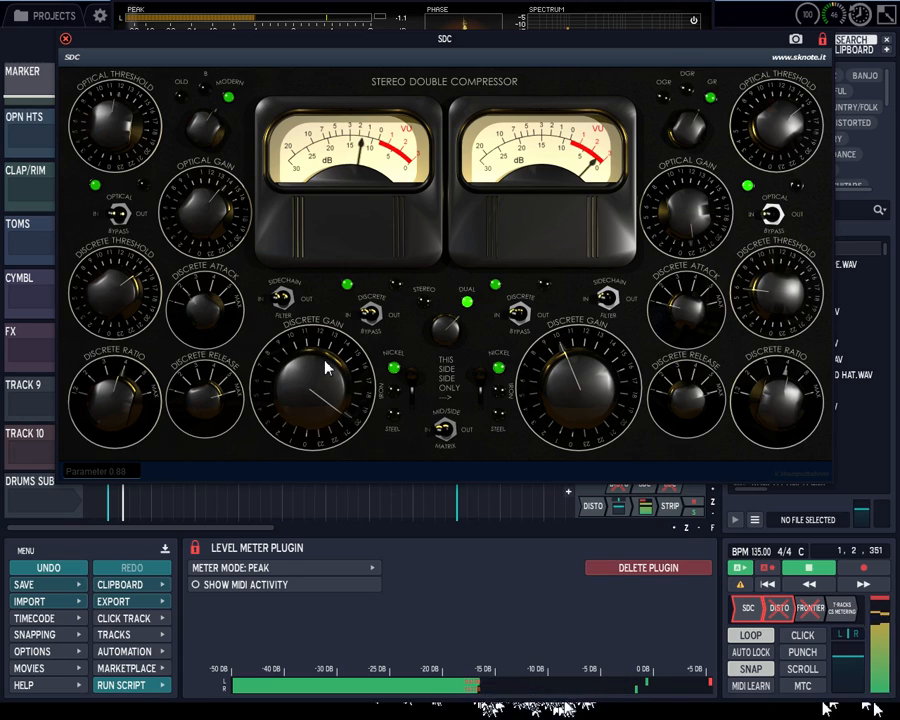
left_click(755, 612)
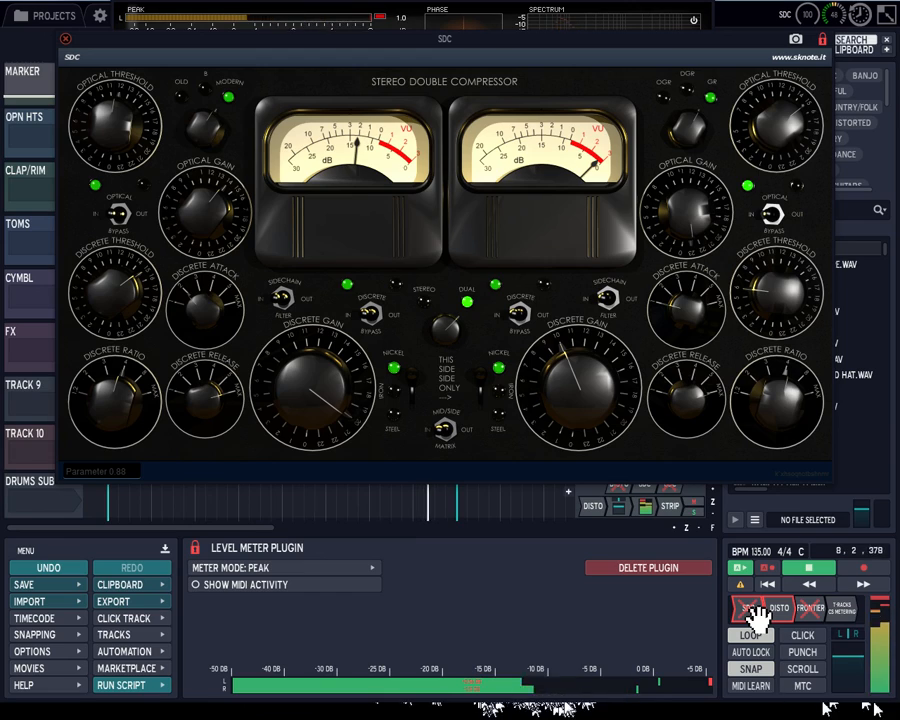
key("0")
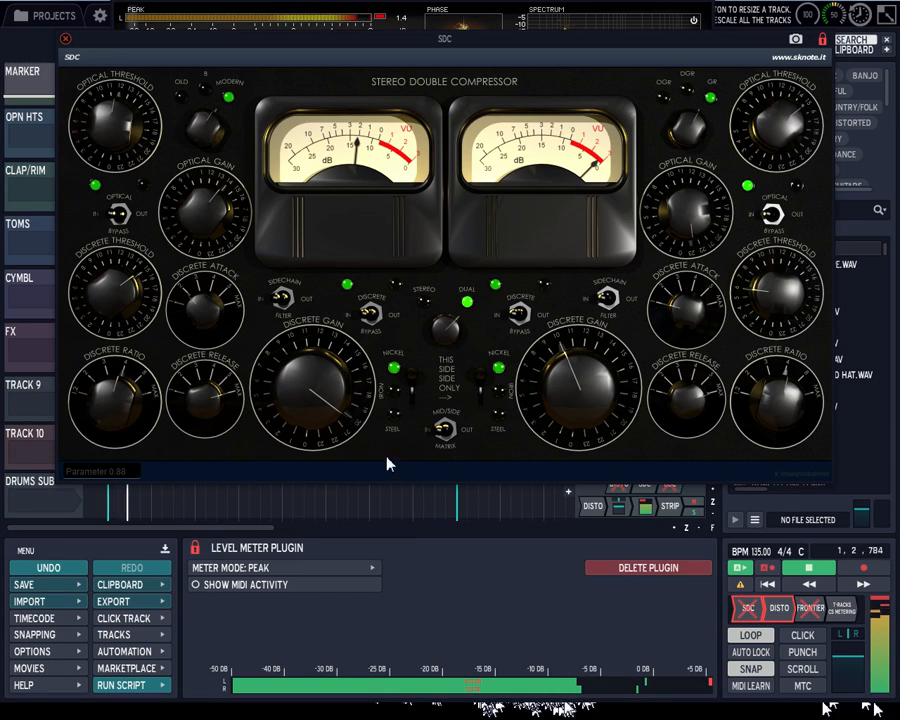
- Set the SDC's mid-channel discrete gain to 0.67 and its side-channel discrete gain to 0.29
left_click(318, 398)
left_click_drag(320, 402, 323, 432)
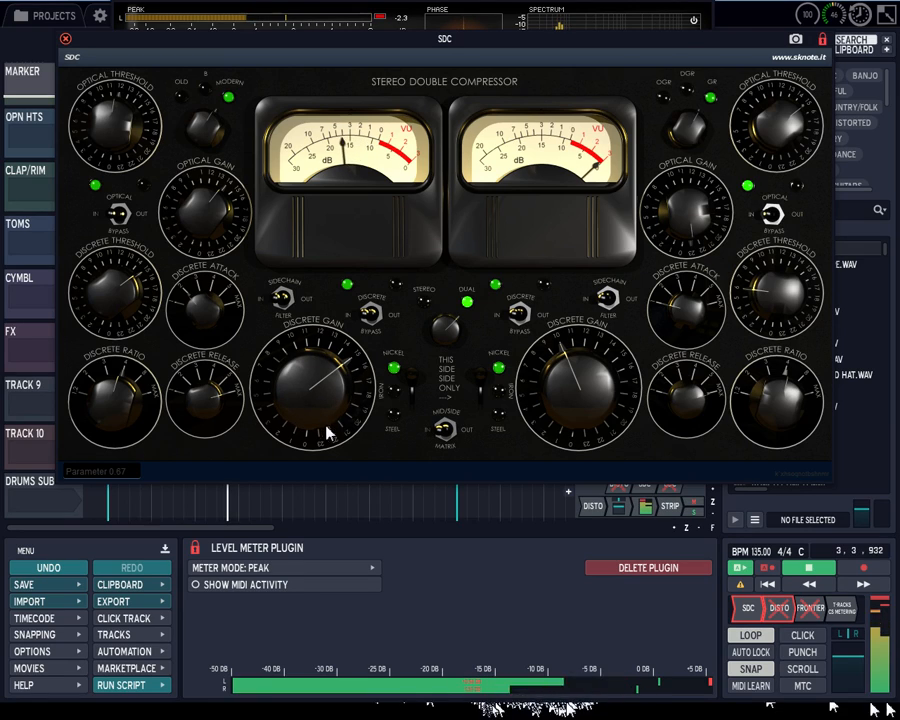
left_click_drag(564, 390, 564, 409)
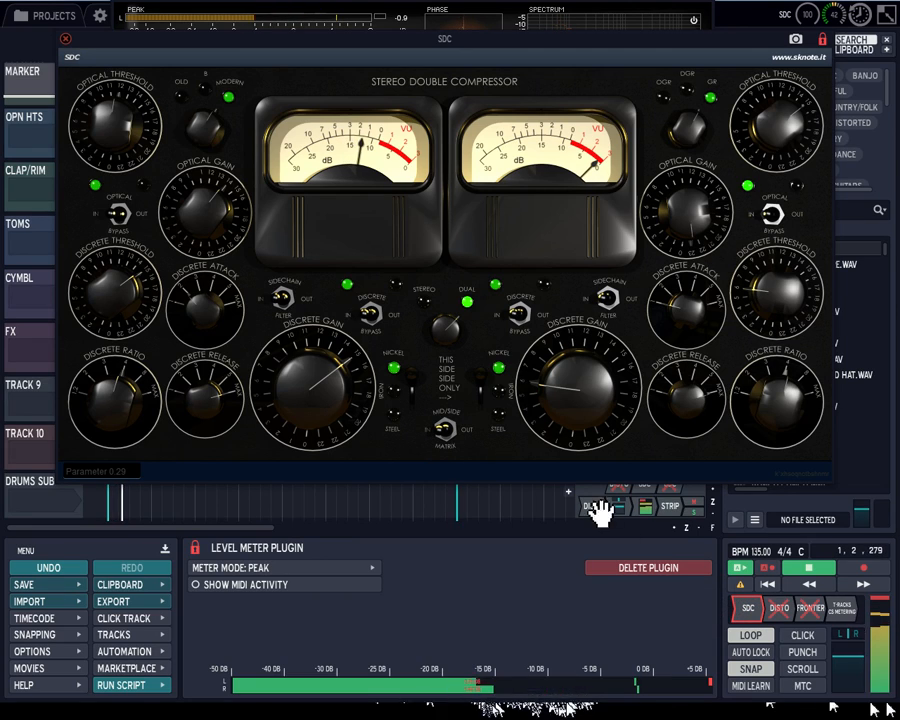
- Open the master's Disto and trim its volume to 77.72 while comparing it with the SDC
left_click(785, 612)
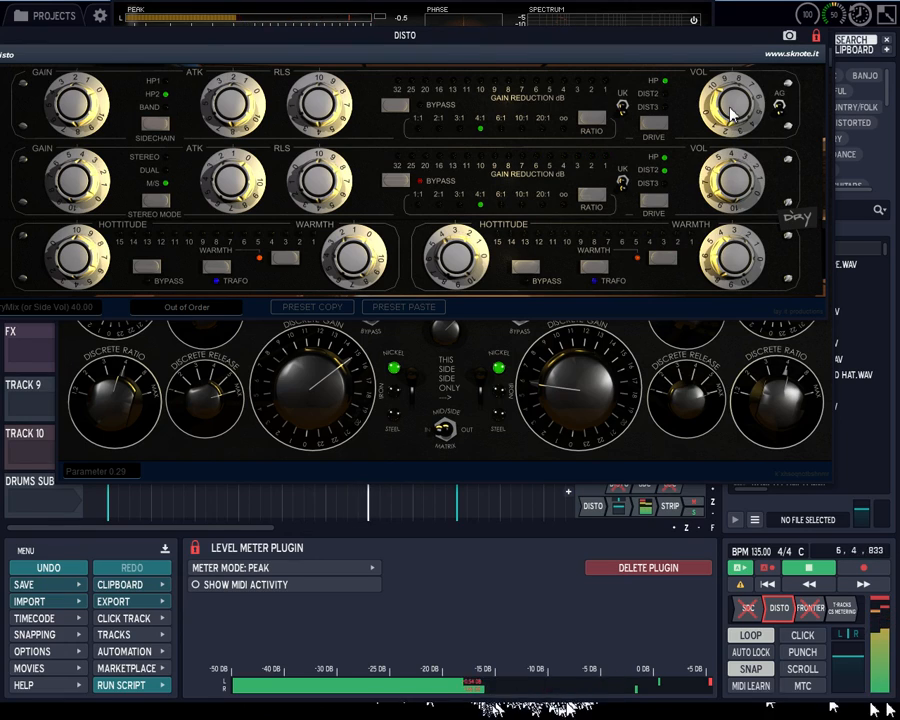
left_click_drag(732, 112, 732, 118)
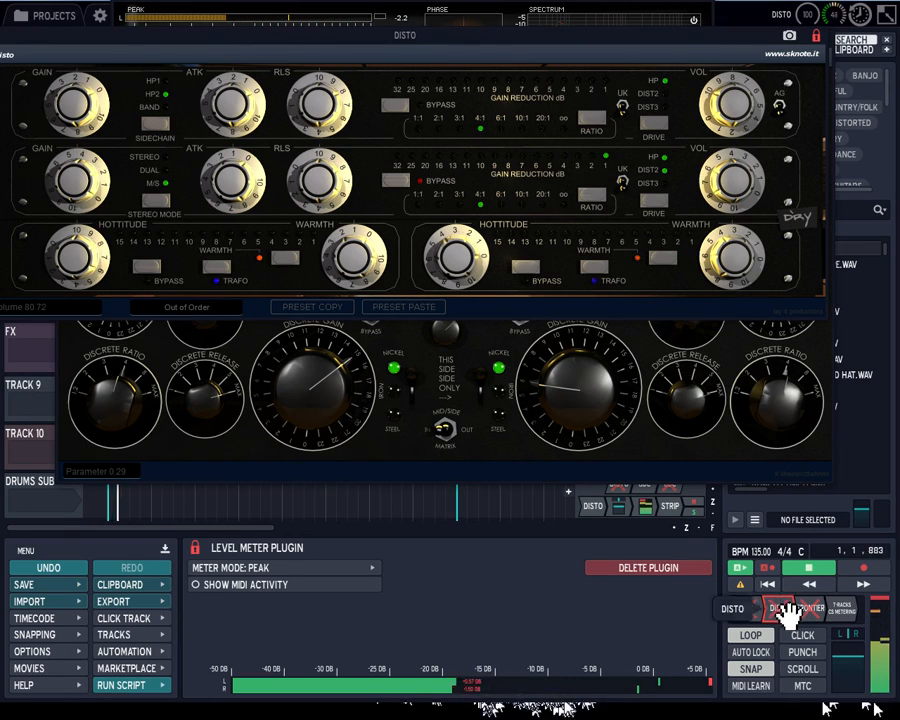
left_click_drag(719, 93, 719, 90)
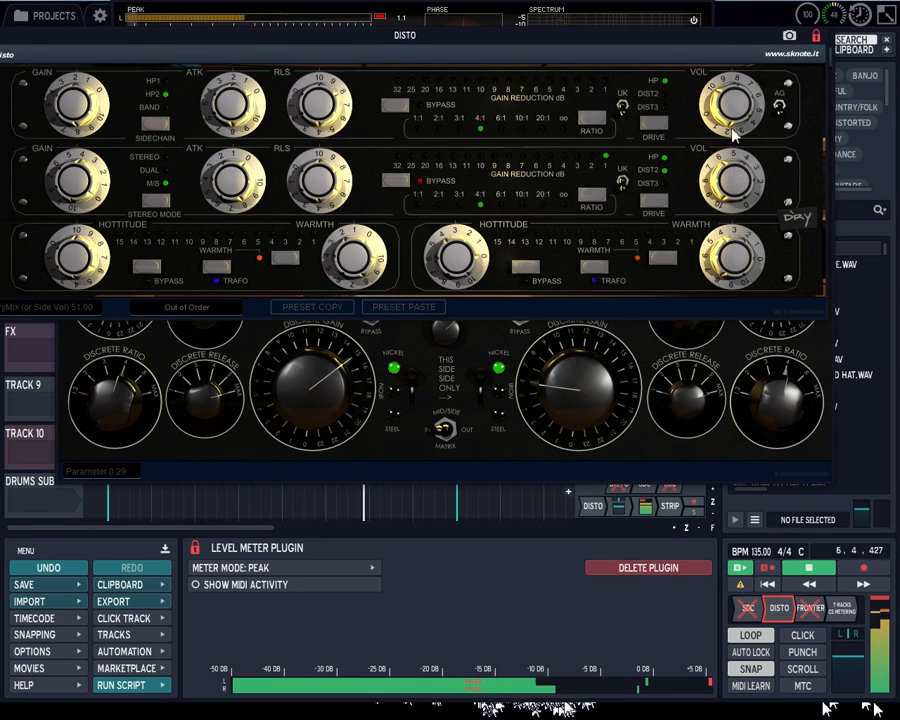
left_click(777, 612)
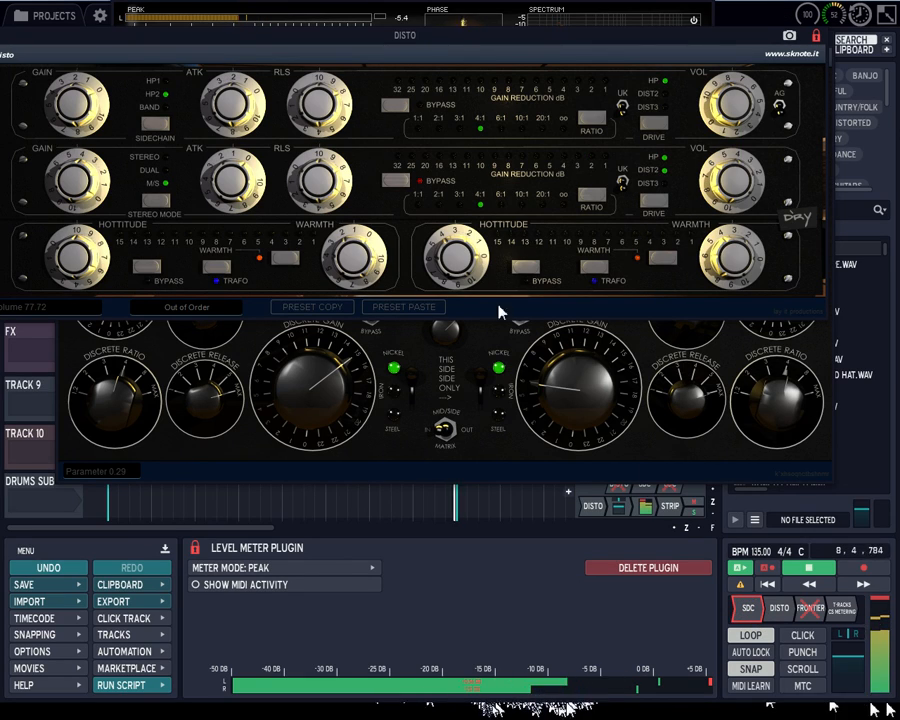
- Compare SDC and Disto on the master by bypassing them in turn, leaving SDC active and Disto bypassed
left_click(488, 345)
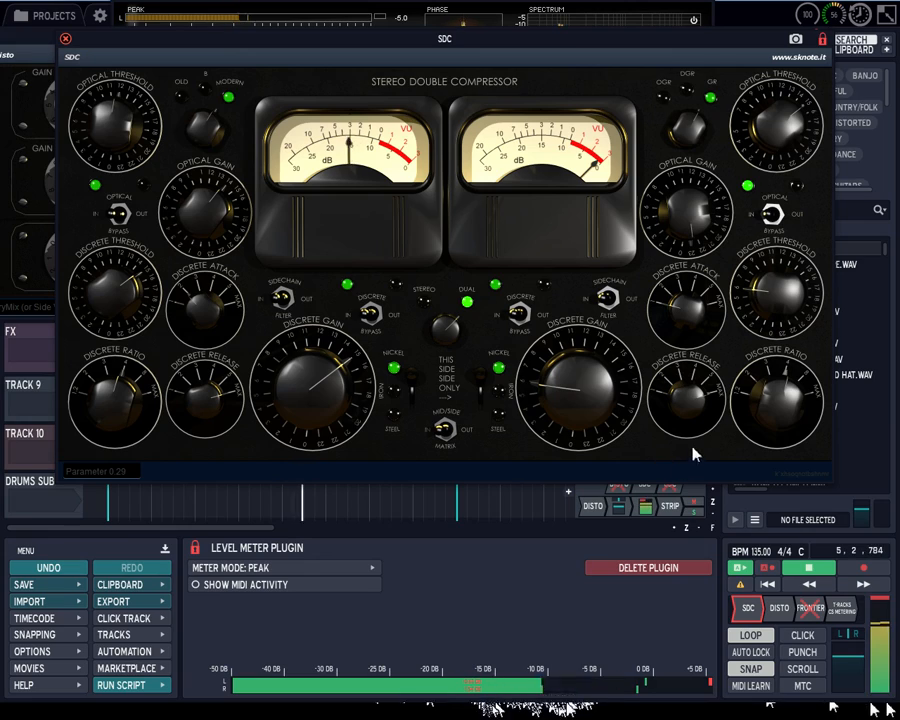
left_click(788, 611, "ctrl")
key("e")
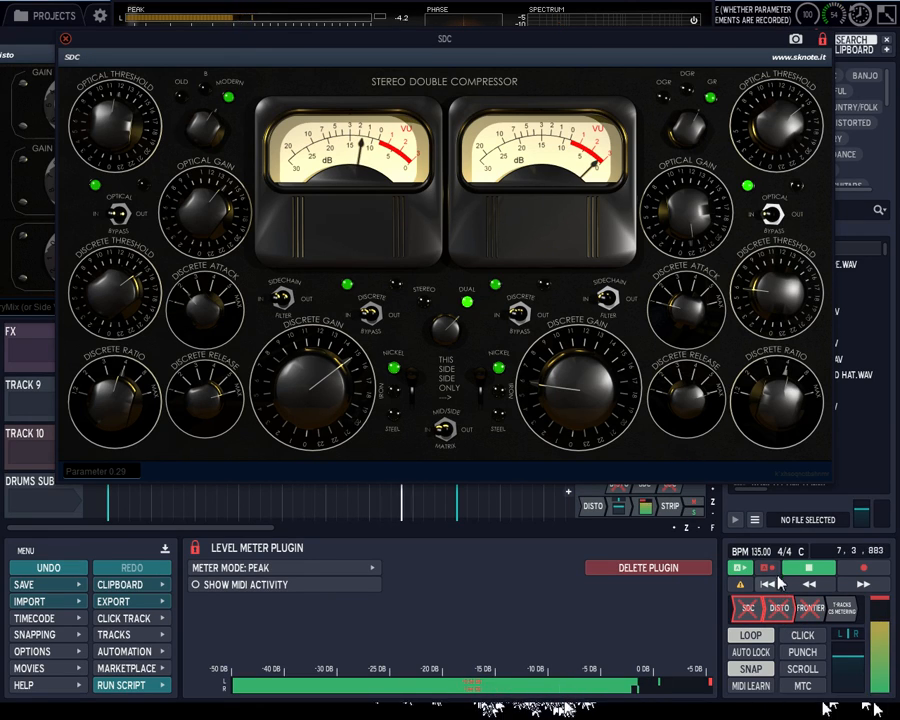
left_click(757, 614)
key("e")
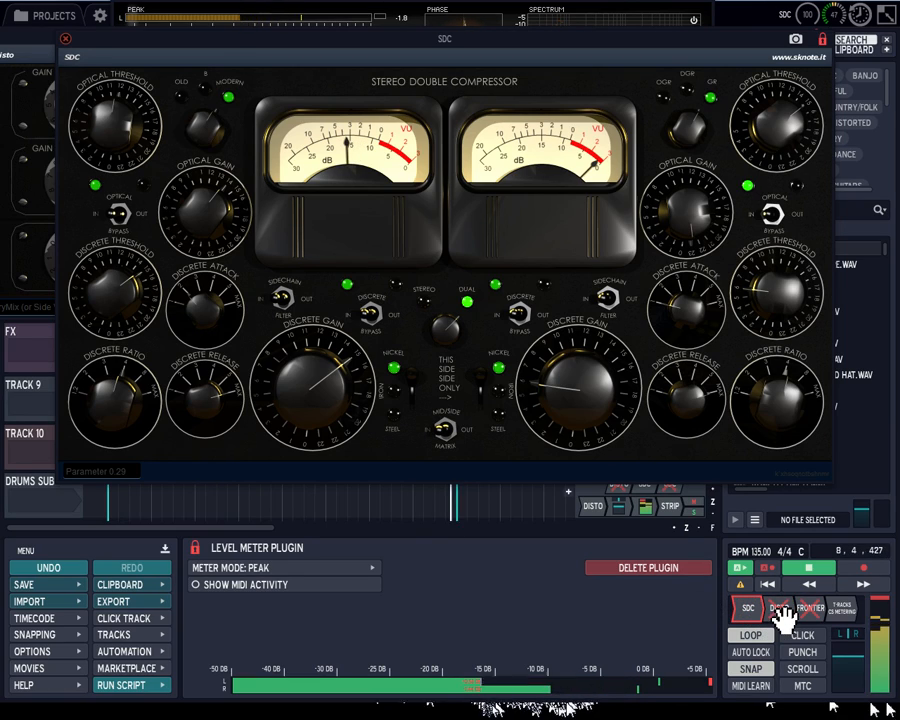
left_click(781, 610)
key("e")
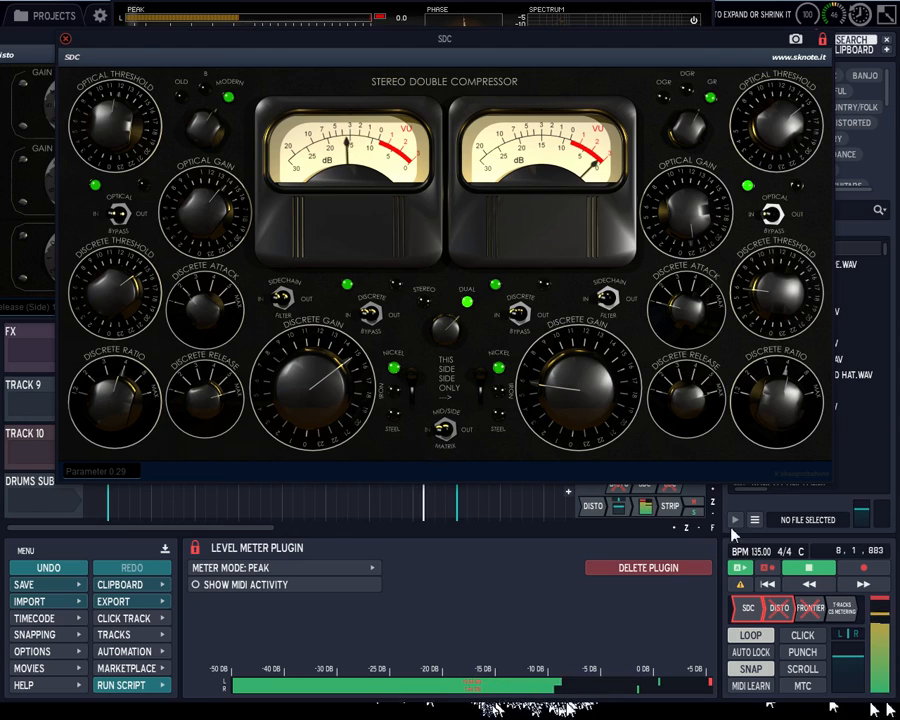
- Enable the Frontier limiter on the master, stop playback and set the limiter's threshold to 0.0 dB
left_click(815, 608)
left_click(767, 583)
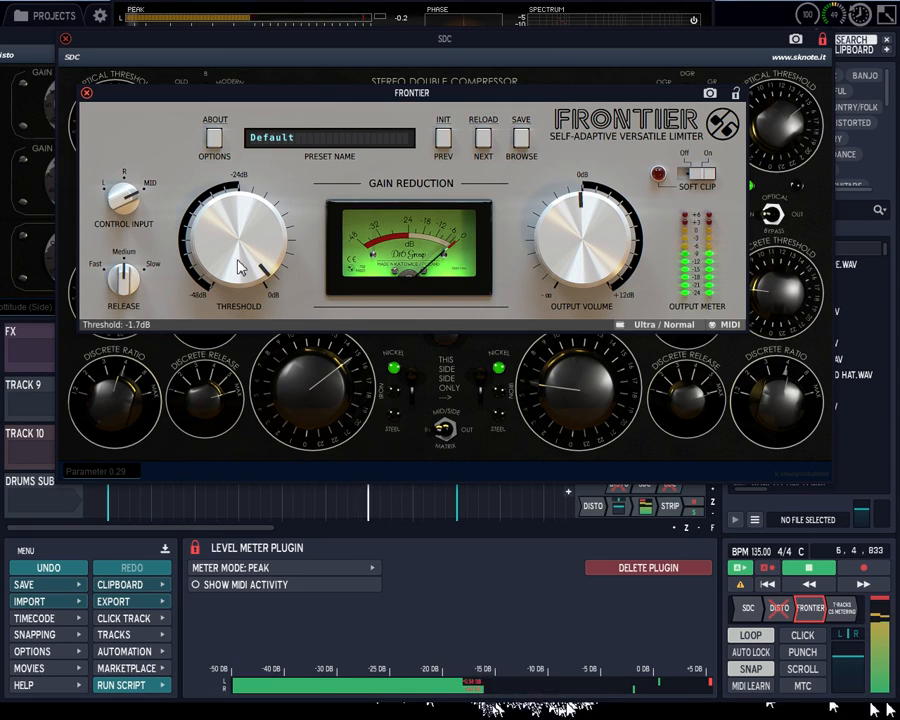
mouse_move(240, 268)
left_mouse_down()
mouse_move(246, 258)
mouse_move(256, 265)
left_mouse_up()
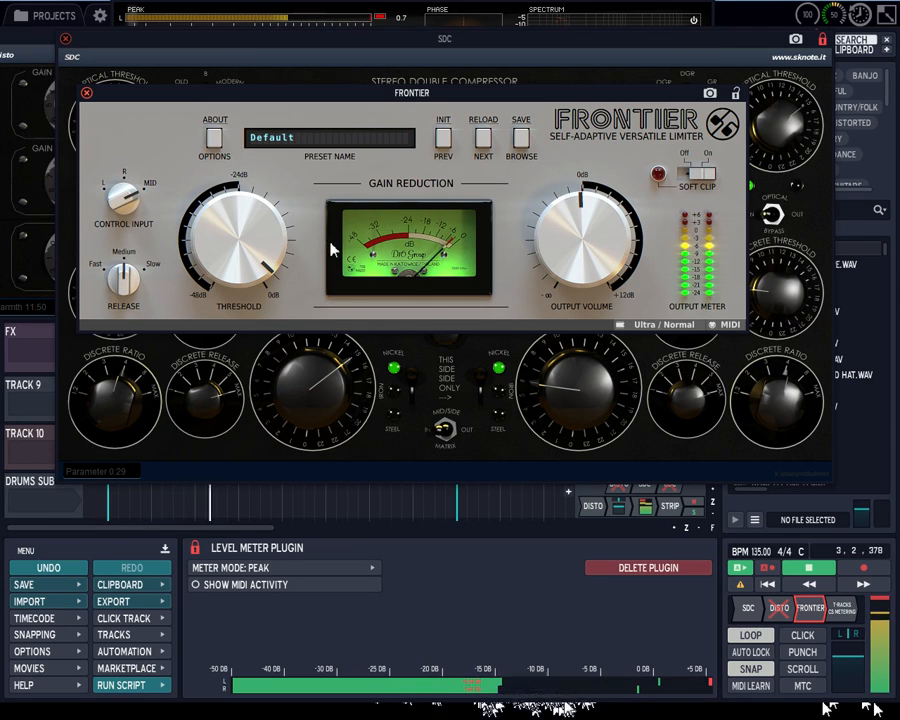
left_click(802, 570)
left_click_drag(236, 244, 236, 205)
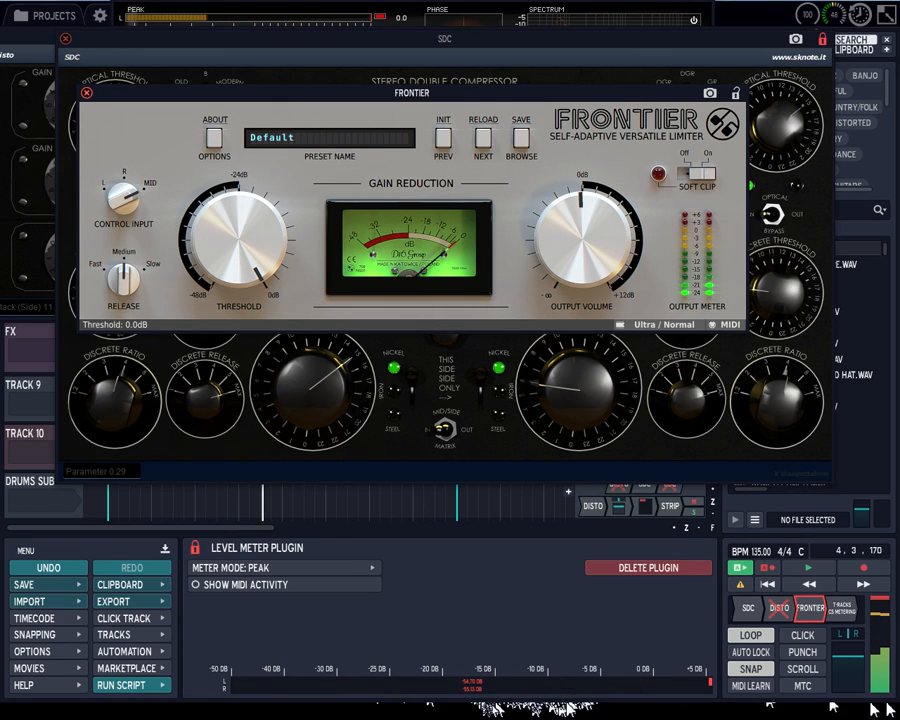
- Close the Frontier, SDC, Disto and T-RackS CS Metering windows to uncover the arrangement
left_click(86, 93)
left_click(65, 38)
left_click(79, 50)
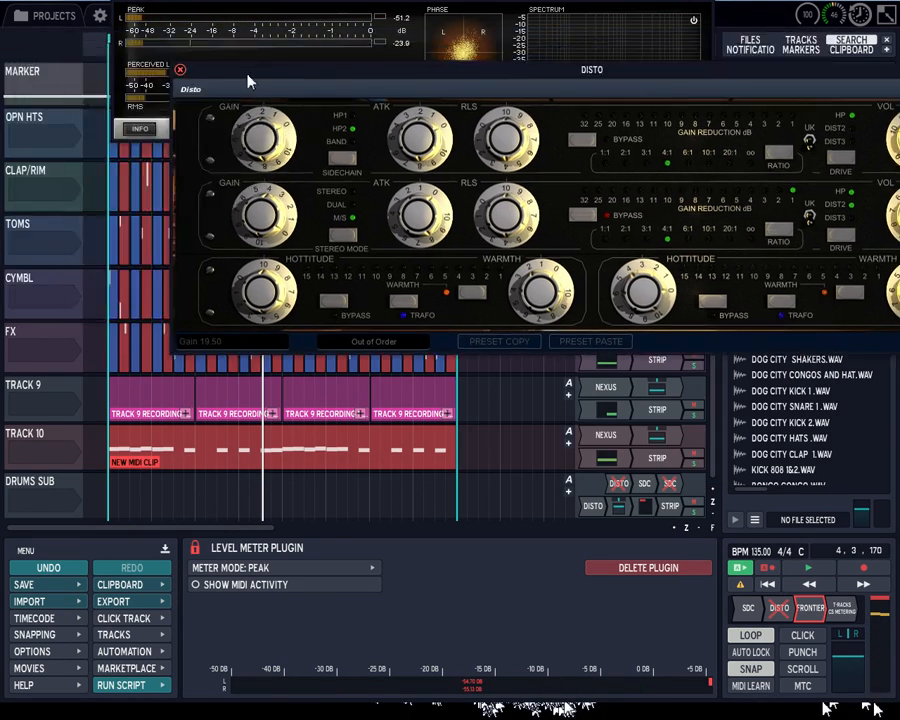
left_click(192, 71)
left_click(124, 2)
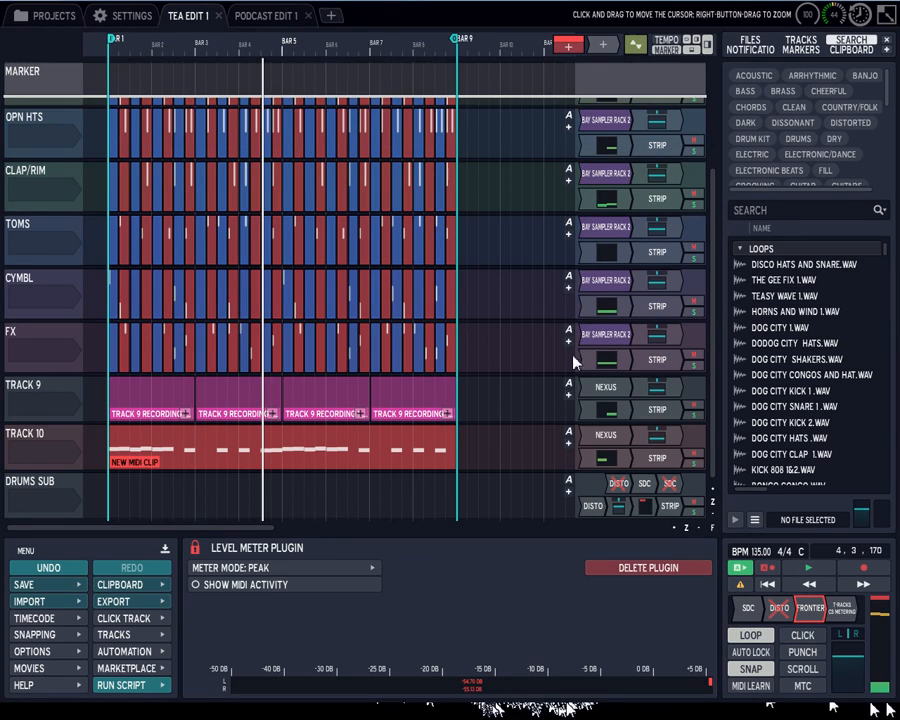
- Look through the arrangement's tracks from Kick down to Drums Sub
left_click_drag(717, 452, 713, 305)
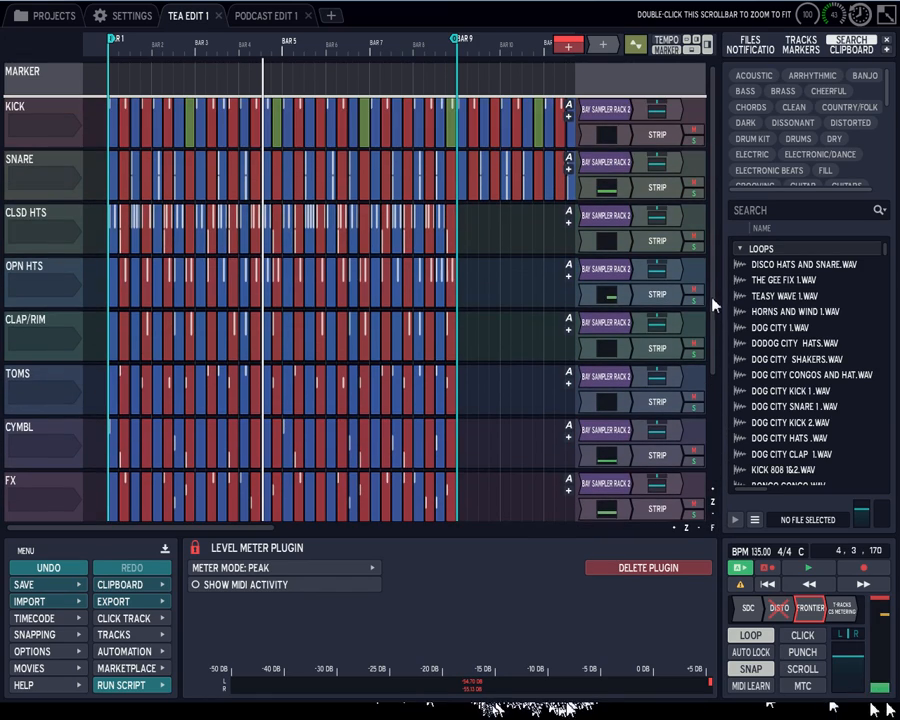
scroll(22, 464, "down", 3)
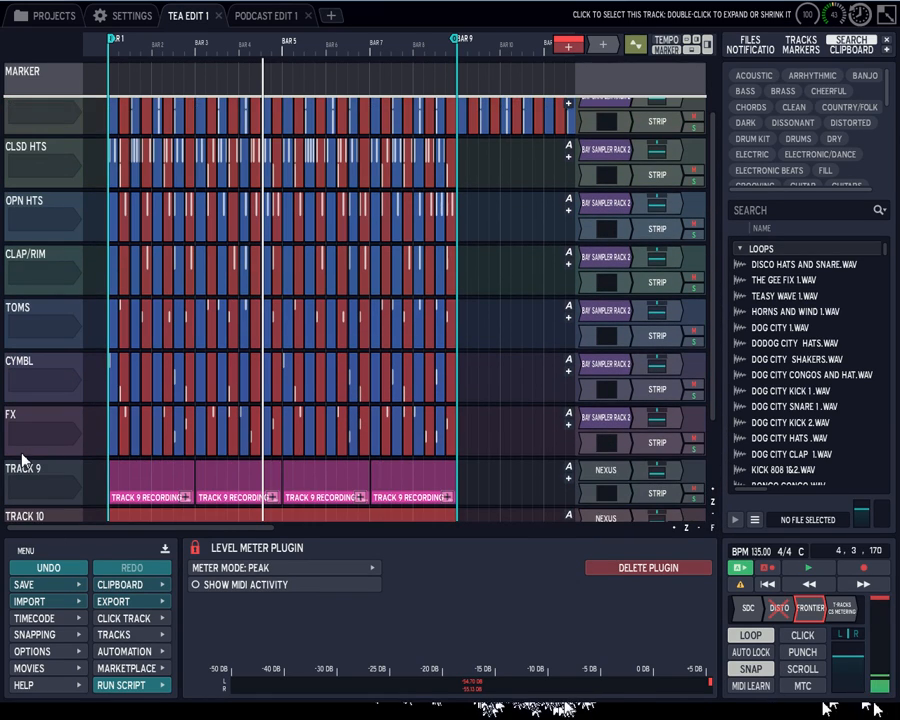
scroll(33, 440, "up", 3)
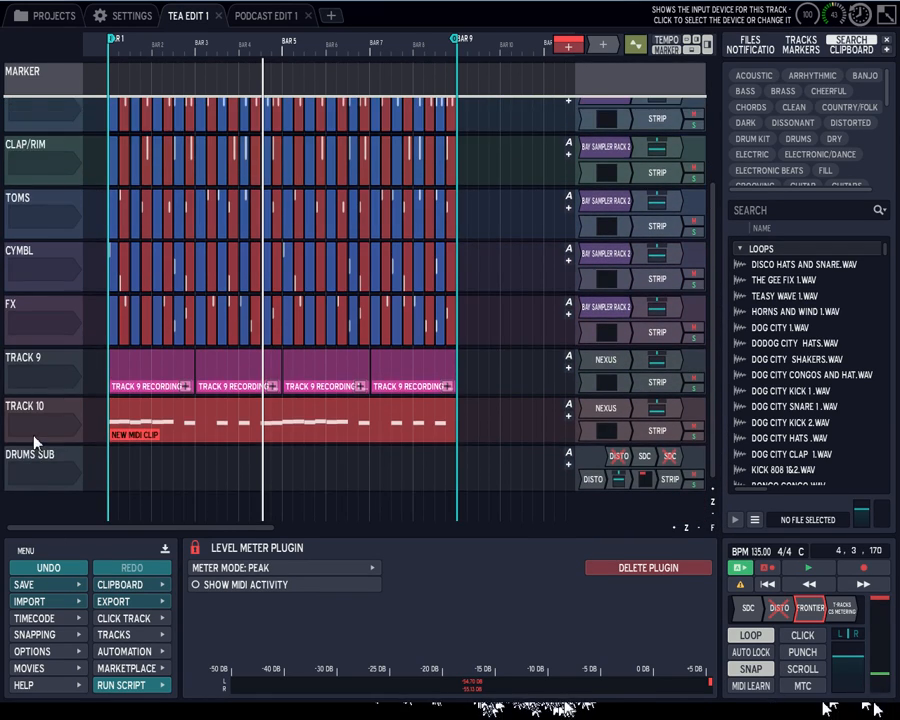
scroll(35, 440, "up", 2)
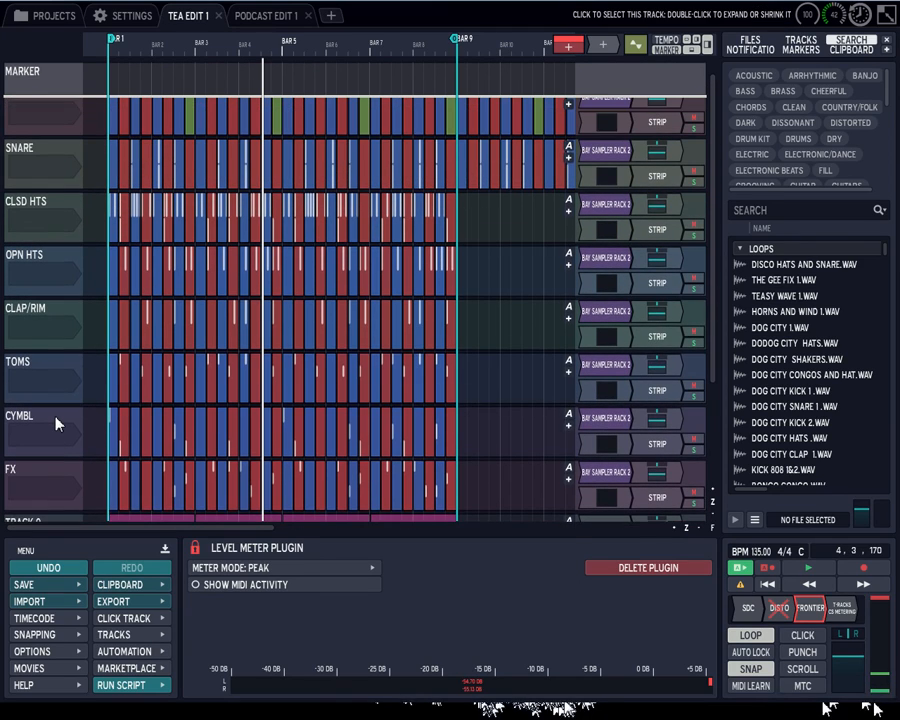
scroll(56, 418, "down", 4)
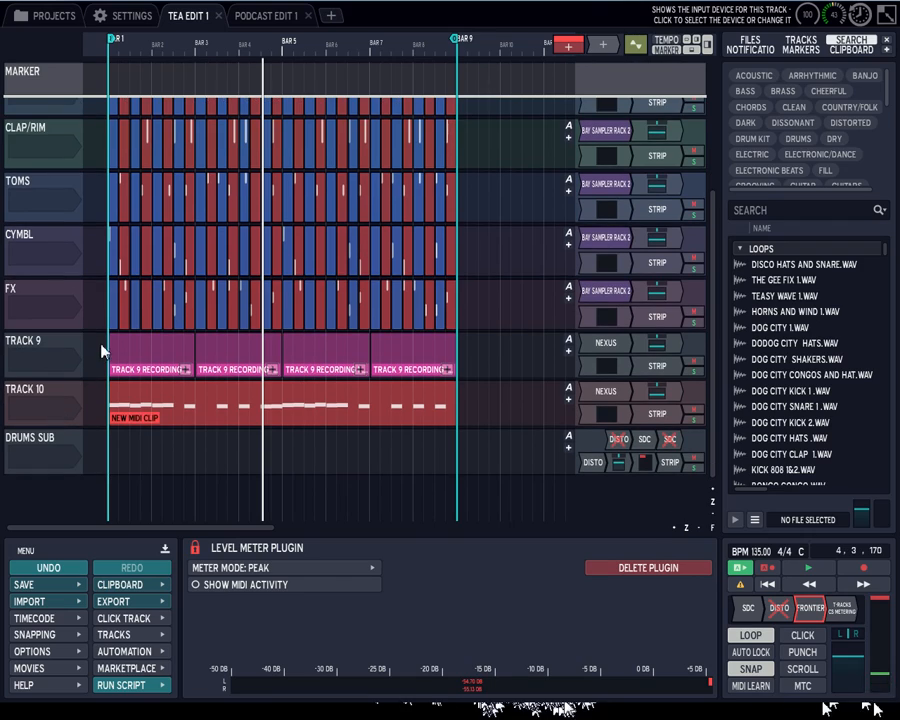
mouse_move(368, 352)
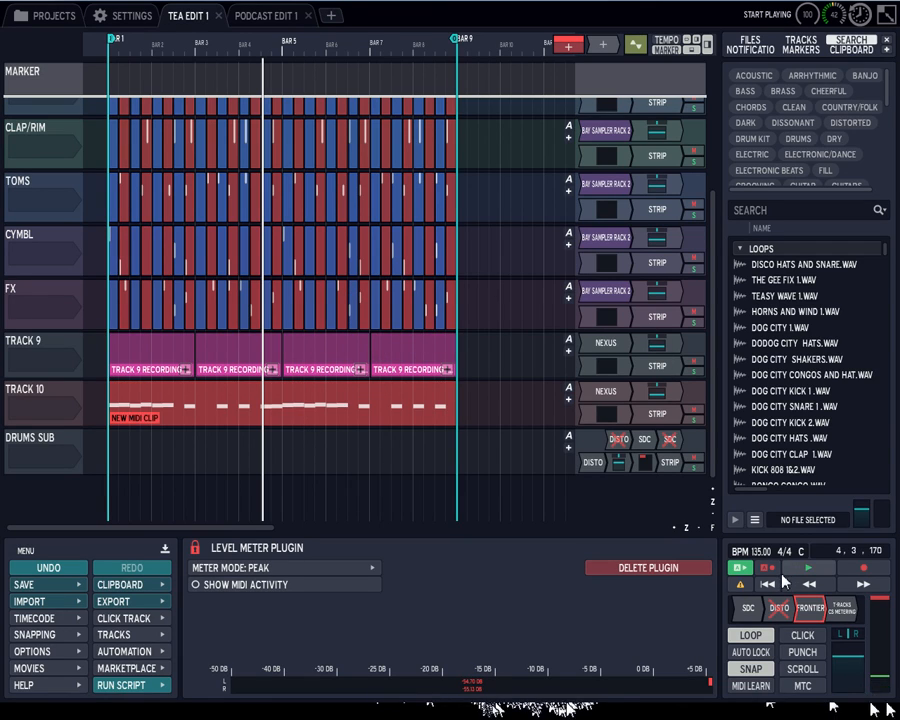
- Show the master's T-RackS CS Metering and check the Frontier limiter's settings, leaving only the metering window open
left_click(843, 612)
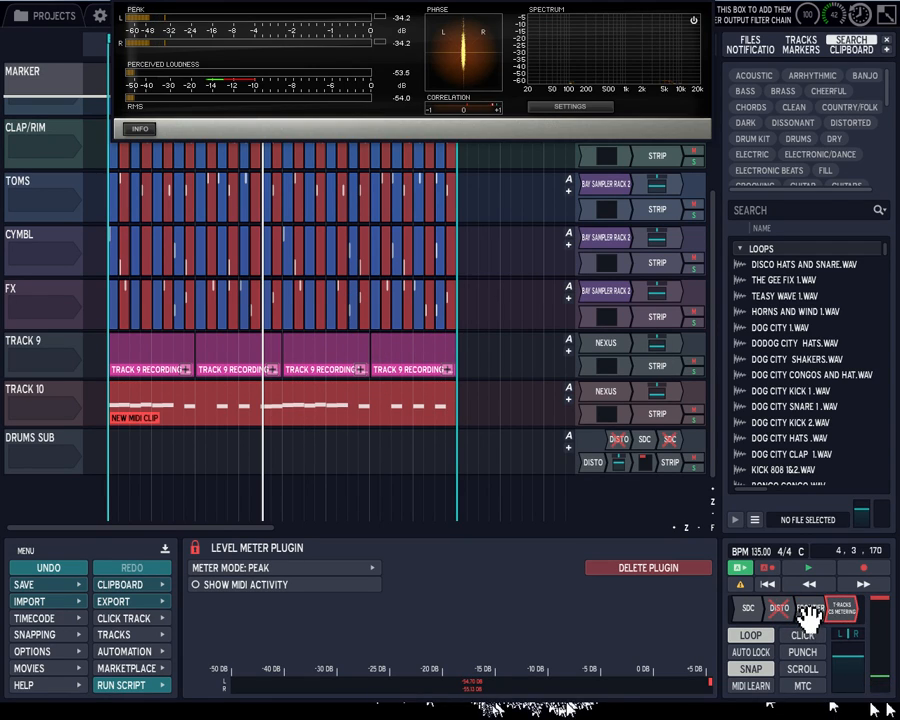
left_click(808, 609)
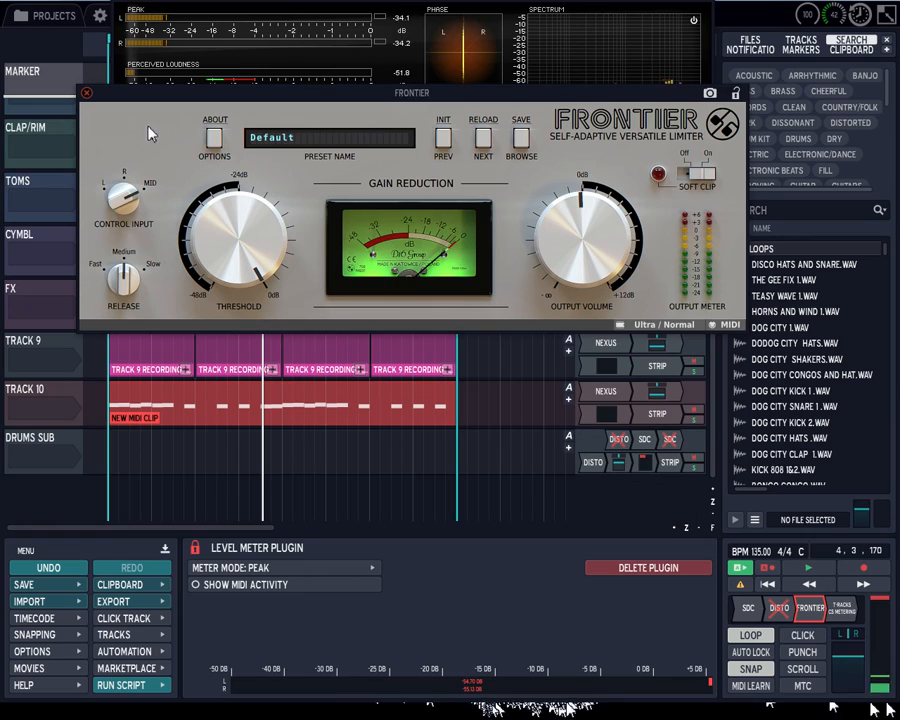
left_click(85, 103)
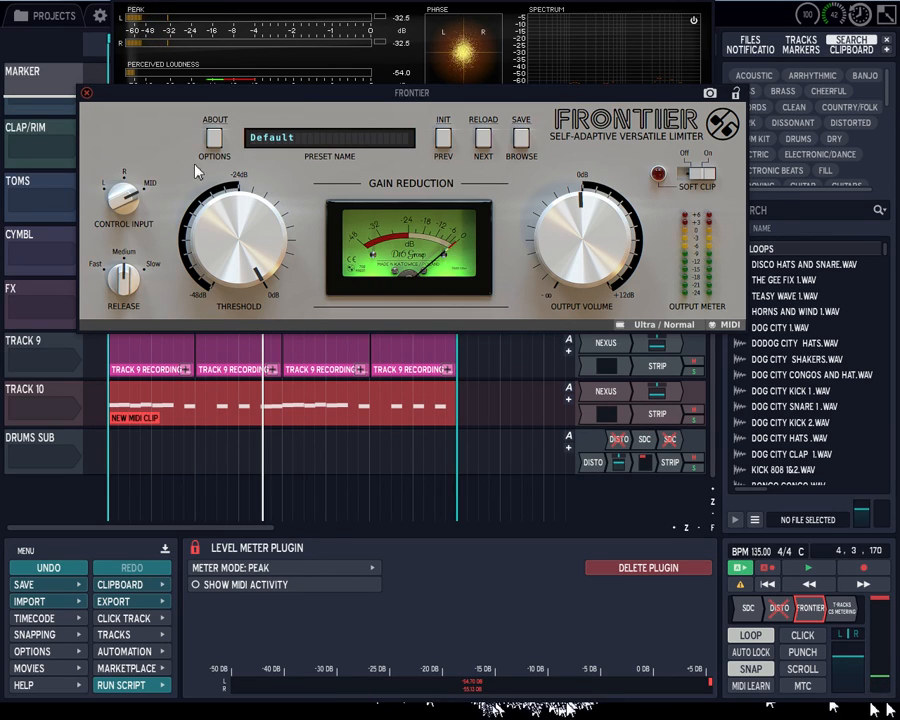
left_click(86, 94)
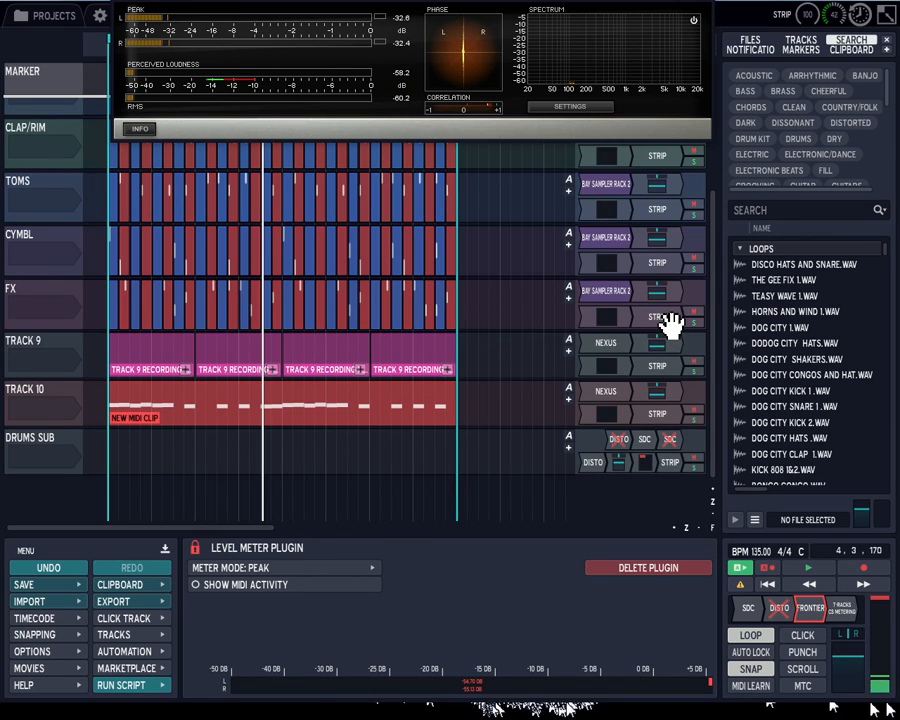
- View the Strip plugin's settings on the FX track and close its window
left_click(665, 319)
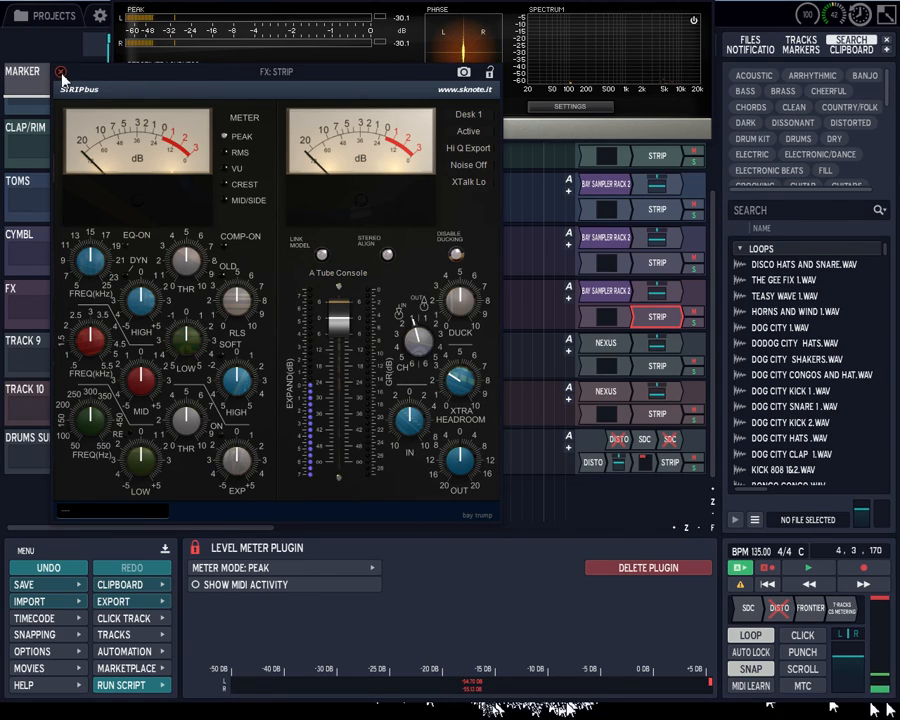
left_click(60, 74)
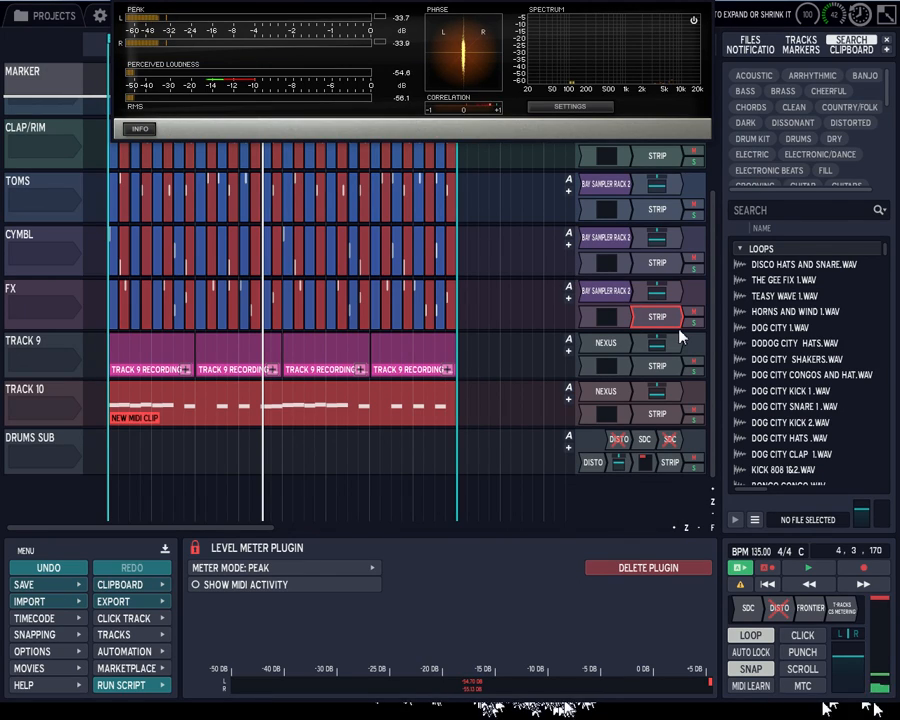